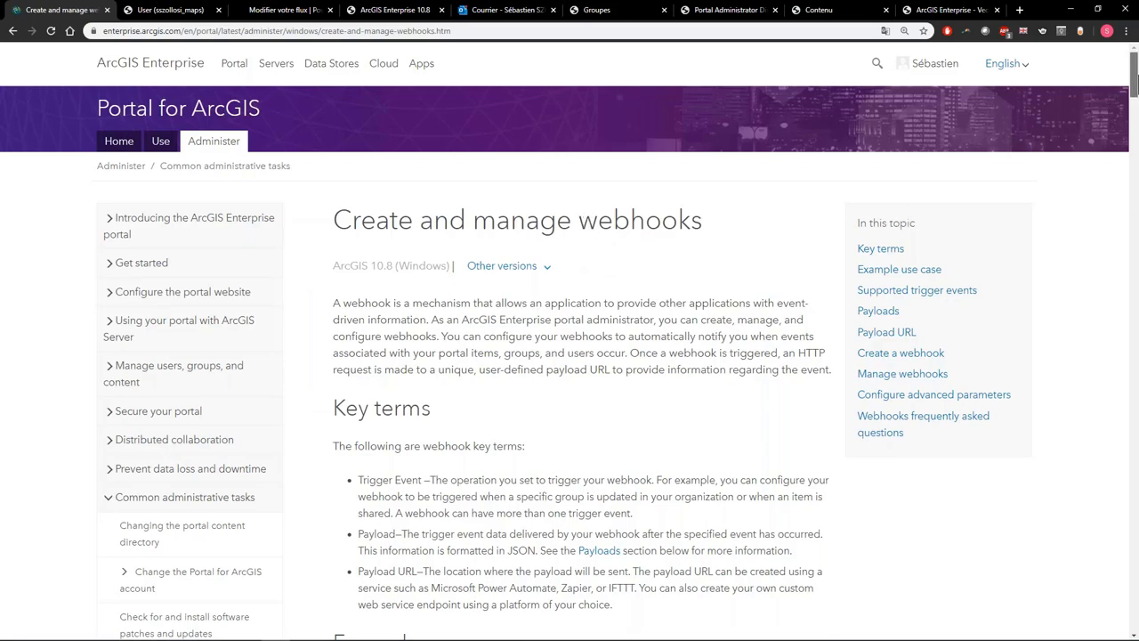
Step: Sign out of the ArcGIS Portal Directory and sign back in with the saved administrator credentials
{"action": "left_click_drag", "start_coordinate": [1134, 71], "coordinate": [1135, 408]}
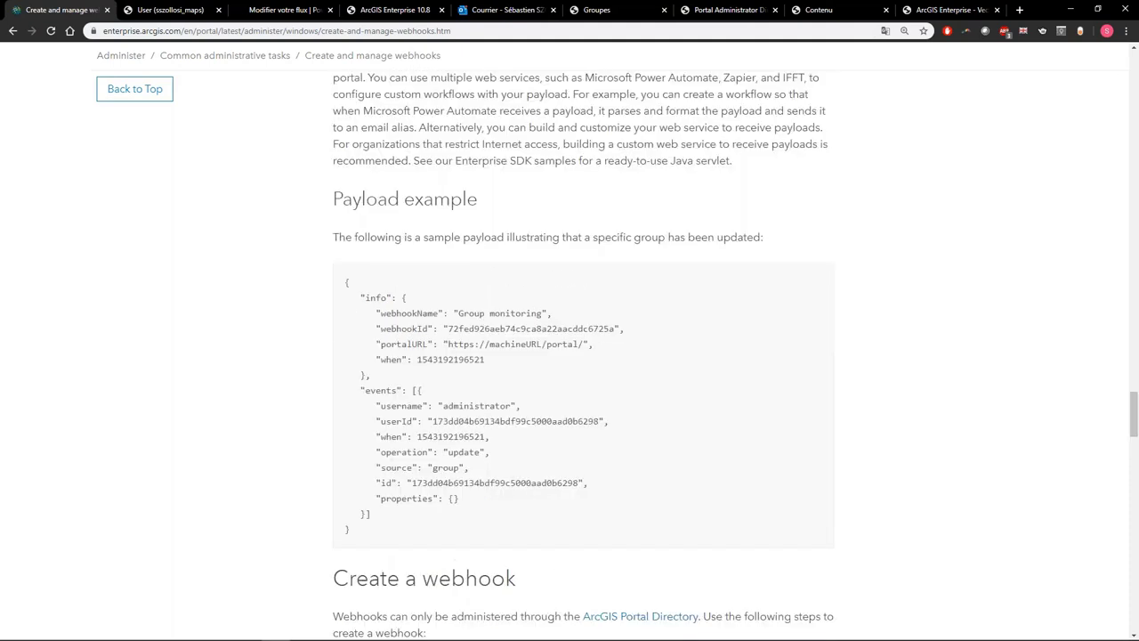
{"action": "left_click", "coordinate": [165, 12]}
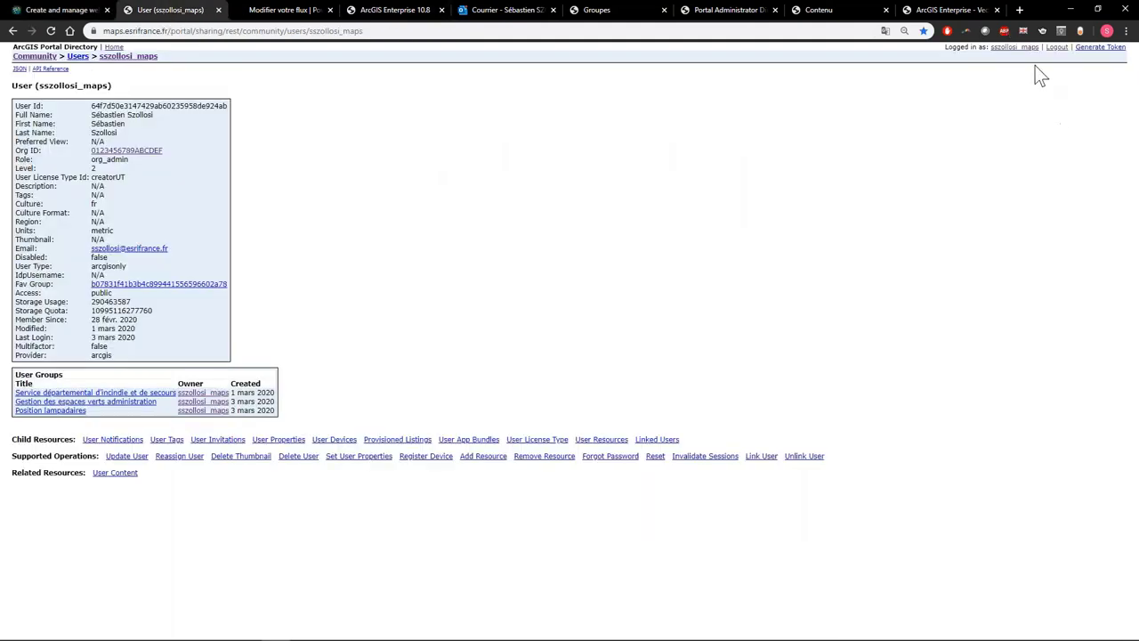
{"action": "left_click", "coordinate": [1055, 47]}
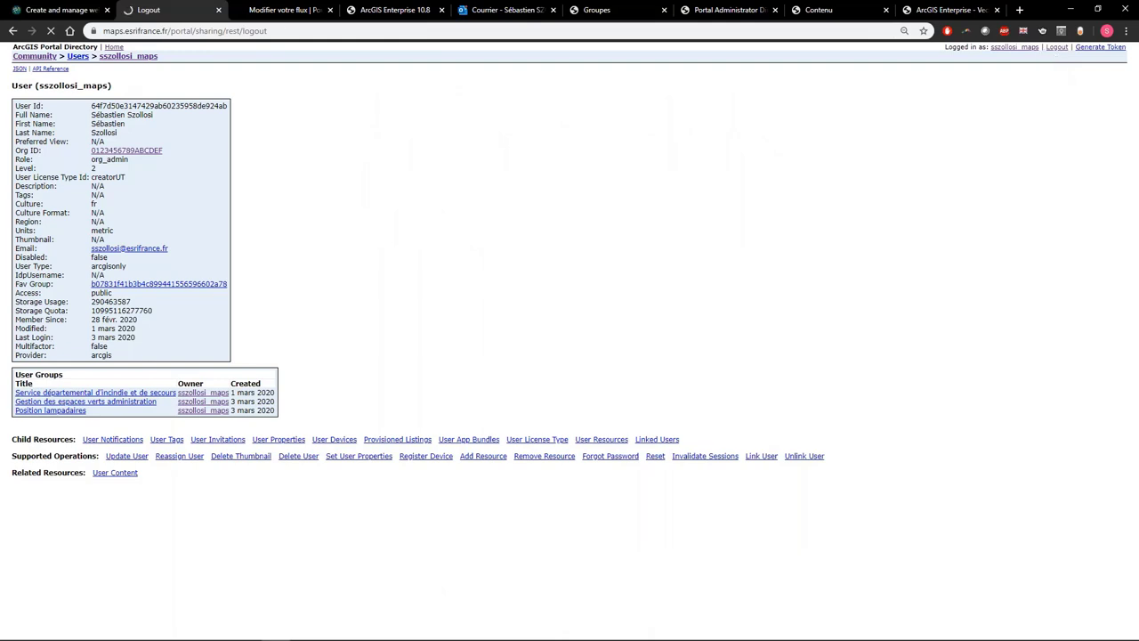
{"action": "left_click", "coordinate": [1029, 47]}
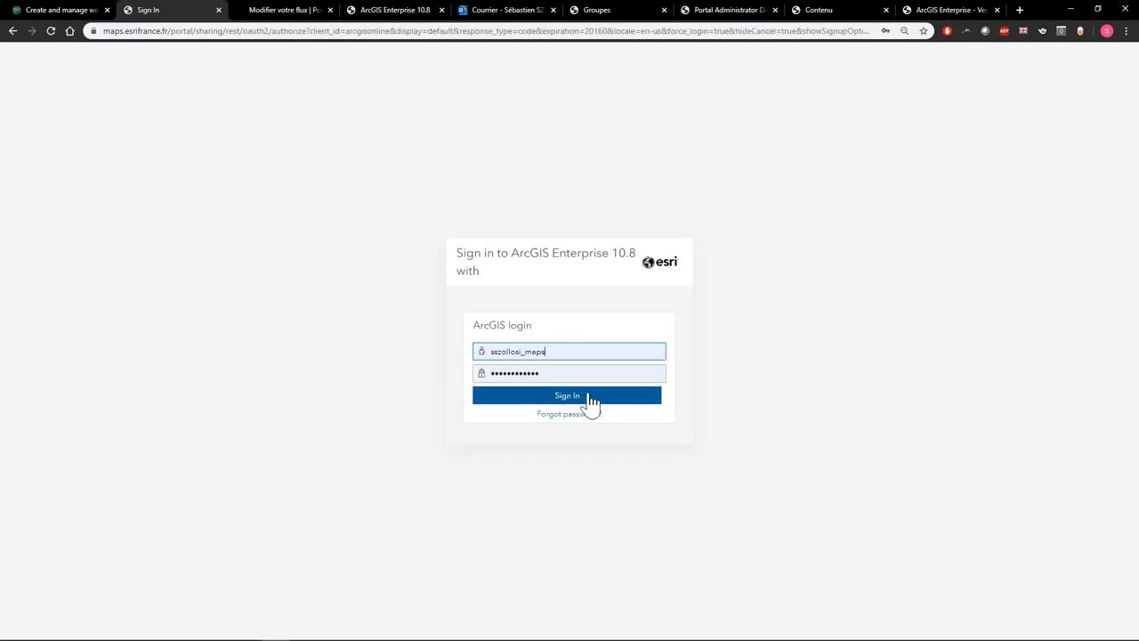
{"action": "left_click", "coordinate": [587, 397]}
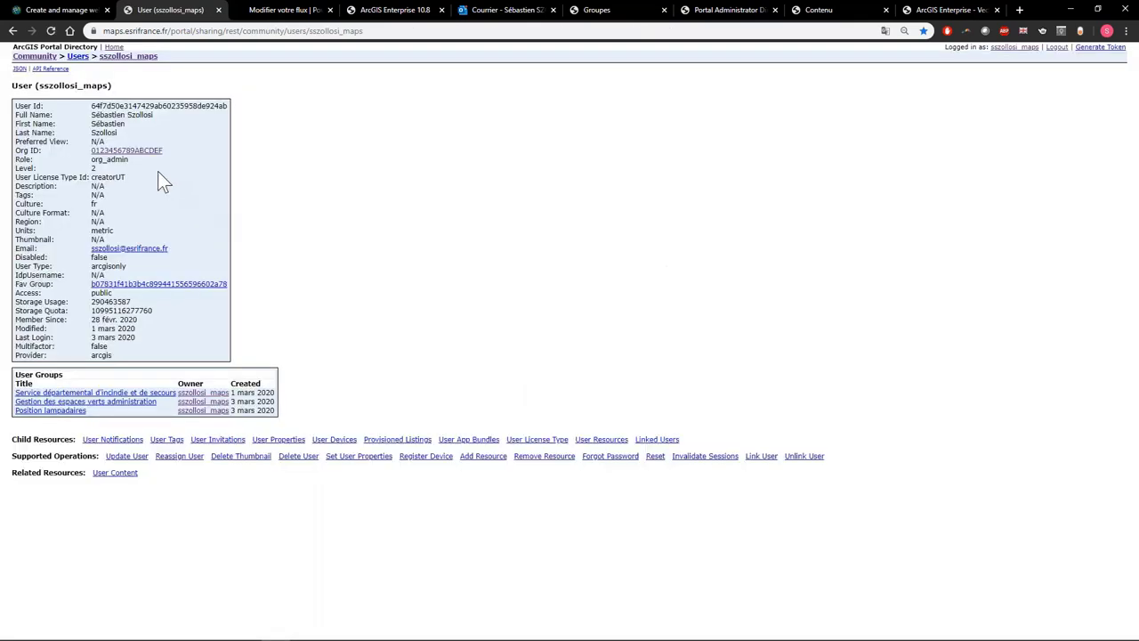
Step: Open the Create Webhook form for the organization and name the webhook "Webhooks des rôles"
{"action": "left_click", "coordinate": [139, 151]}
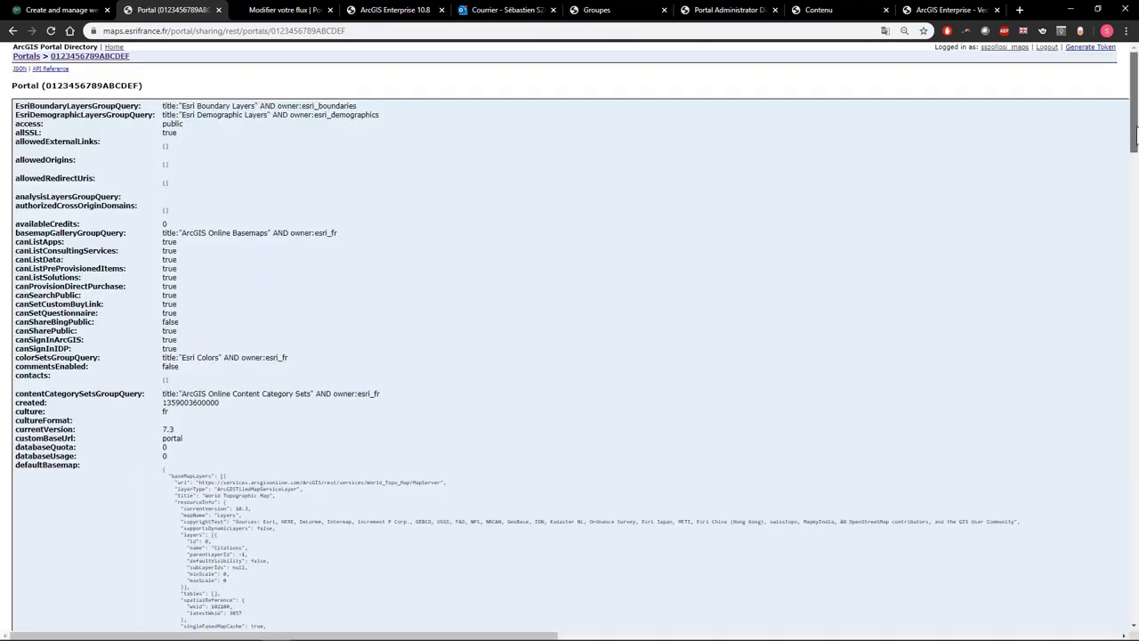
{"action": "left_click_drag", "start_coordinate": [1136, 131], "coordinate": [1136, 598]}
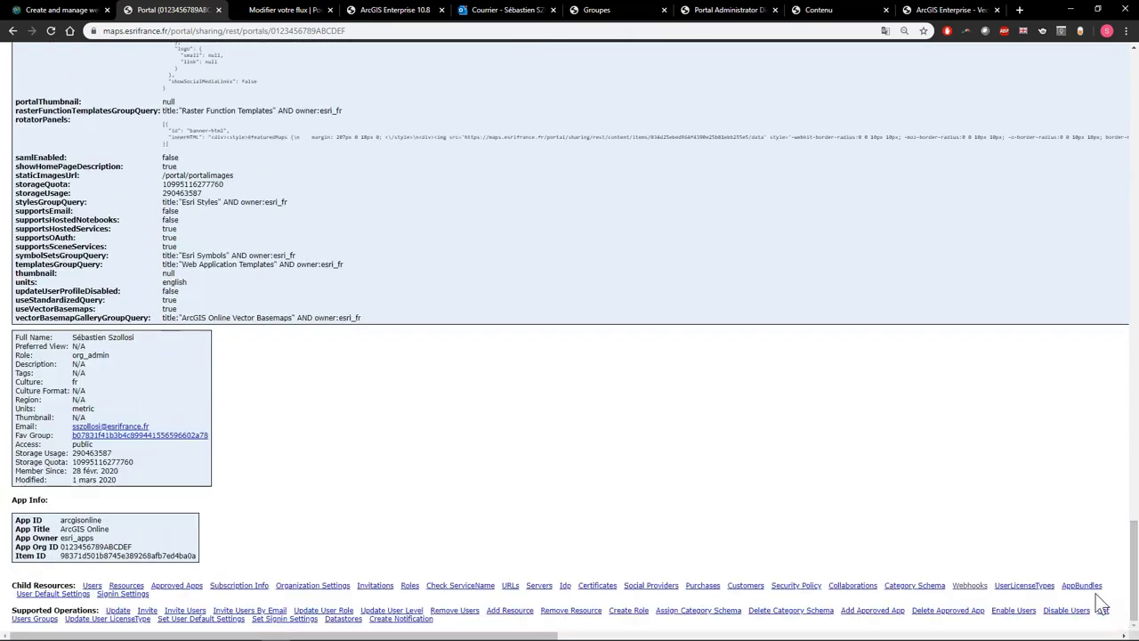
{"action": "left_click", "coordinate": [972, 587]}
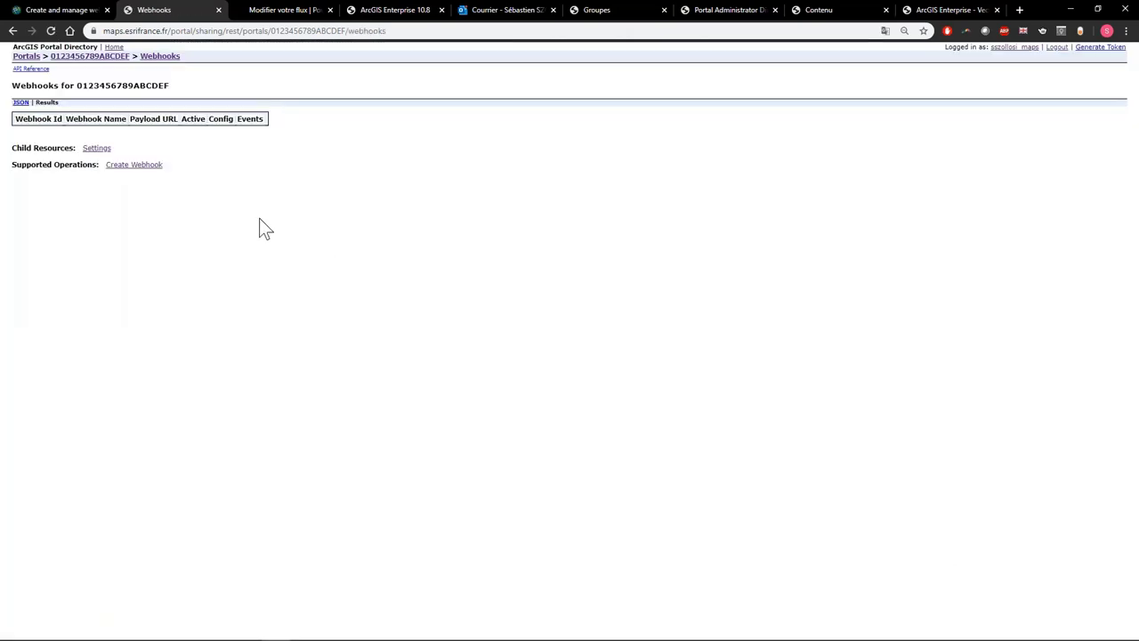
{"action": "left_click", "coordinate": [158, 171]}
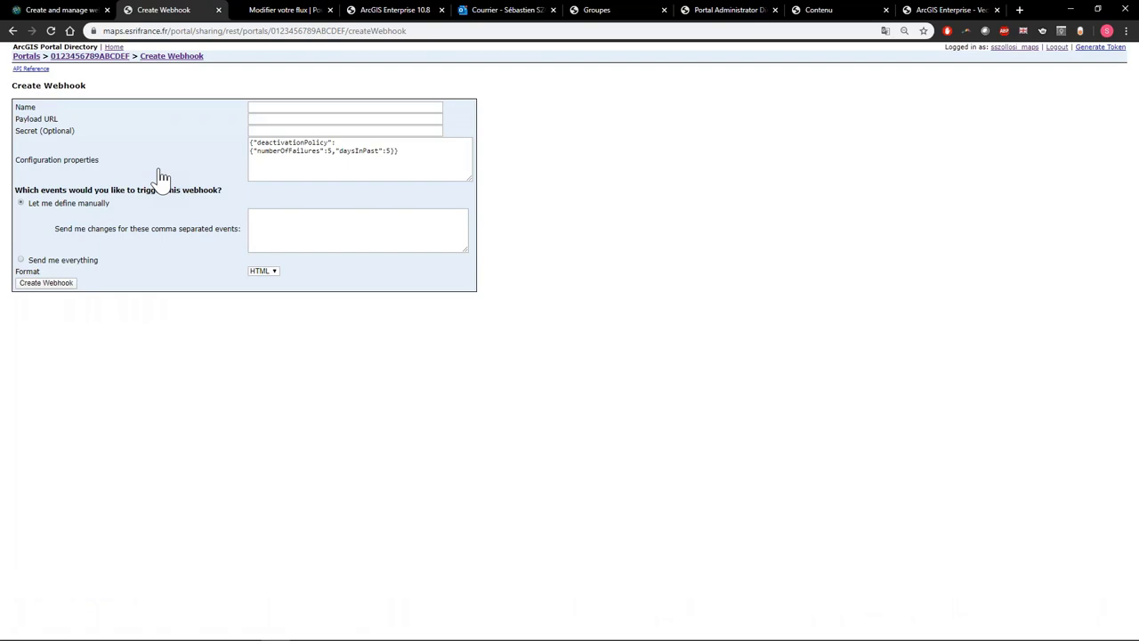
{"action": "left_click", "coordinate": [287, 107]}
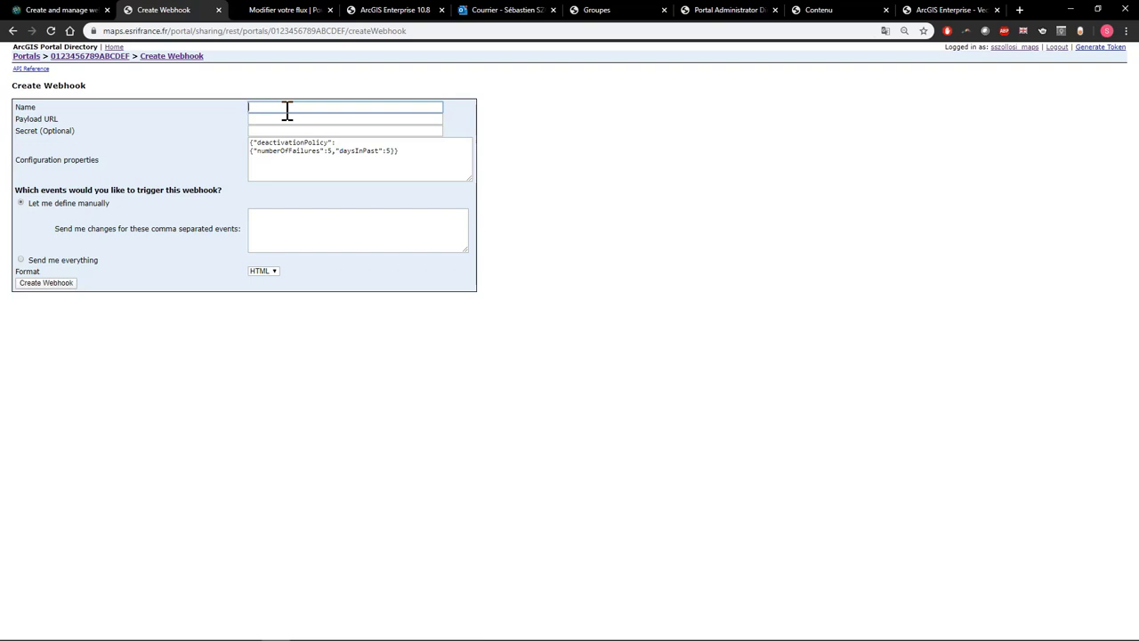
{"action": "type", "text": "ks des rôles"}
Step: Set the webhook's manually defined trigger event to /roles/delete, copied from the Roles table in the webhook documentation
{"action": "left_click", "coordinate": [298, 226]}
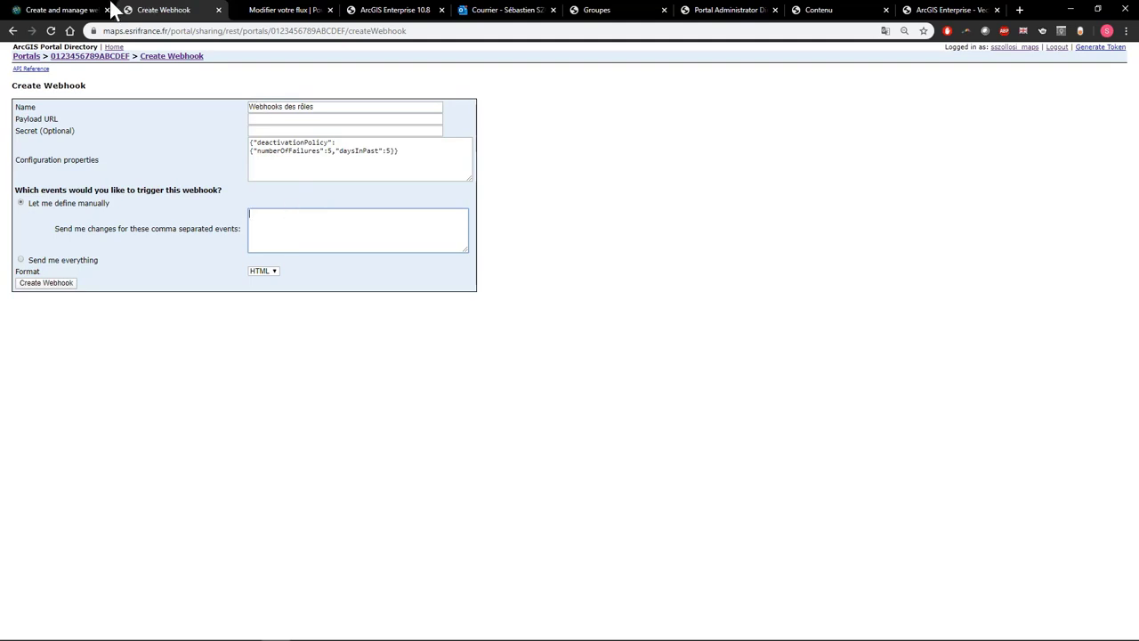
{"action": "left_click", "coordinate": [77, 10]}
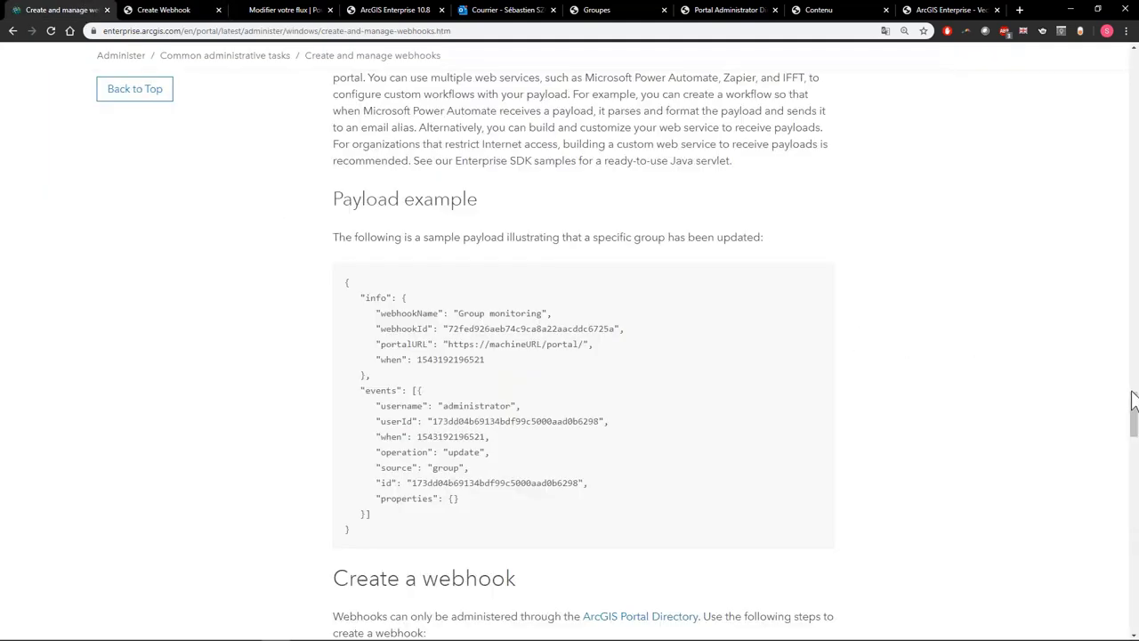
{"action": "left_click_drag", "start_coordinate": [1132, 410], "coordinate": [1133, 300]}
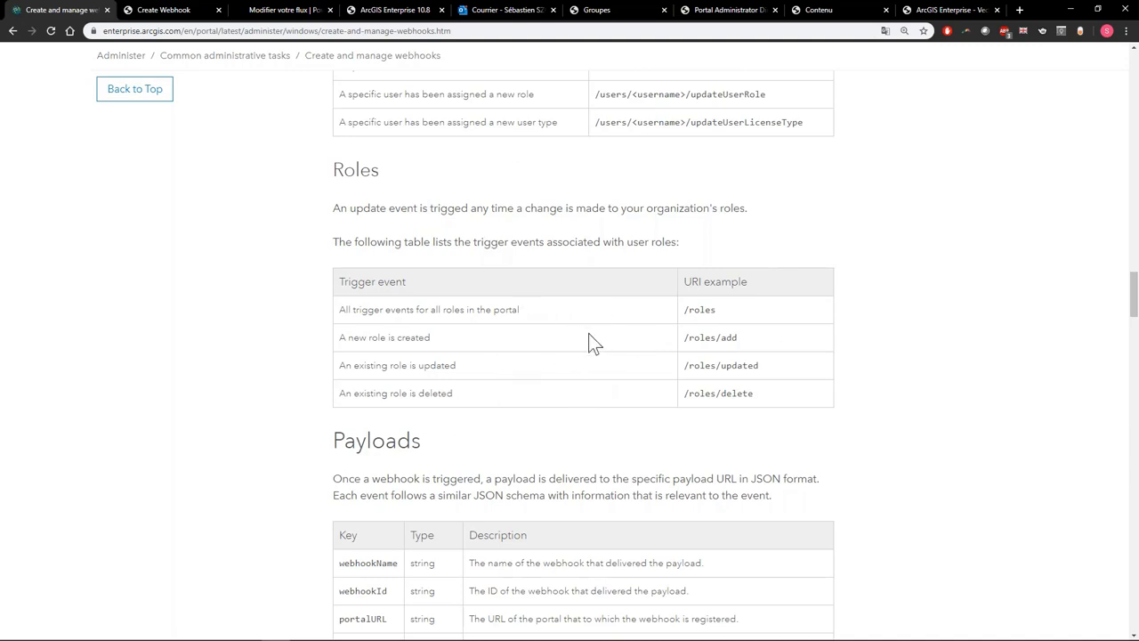
{"action": "left_click_drag", "start_coordinate": [771, 398], "coordinate": [693, 389]}
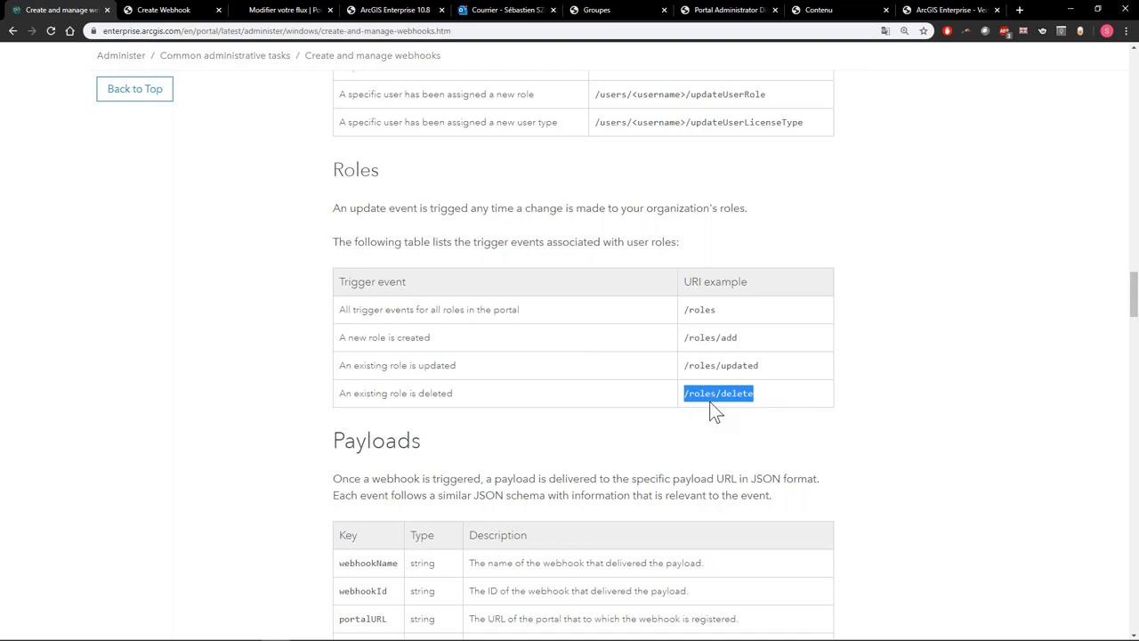
{"action": "left_click", "coordinate": [189, 11]}
{"action": "left_click", "coordinate": [284, 218]}
{"action": "type", "text": "/roles/delete"}
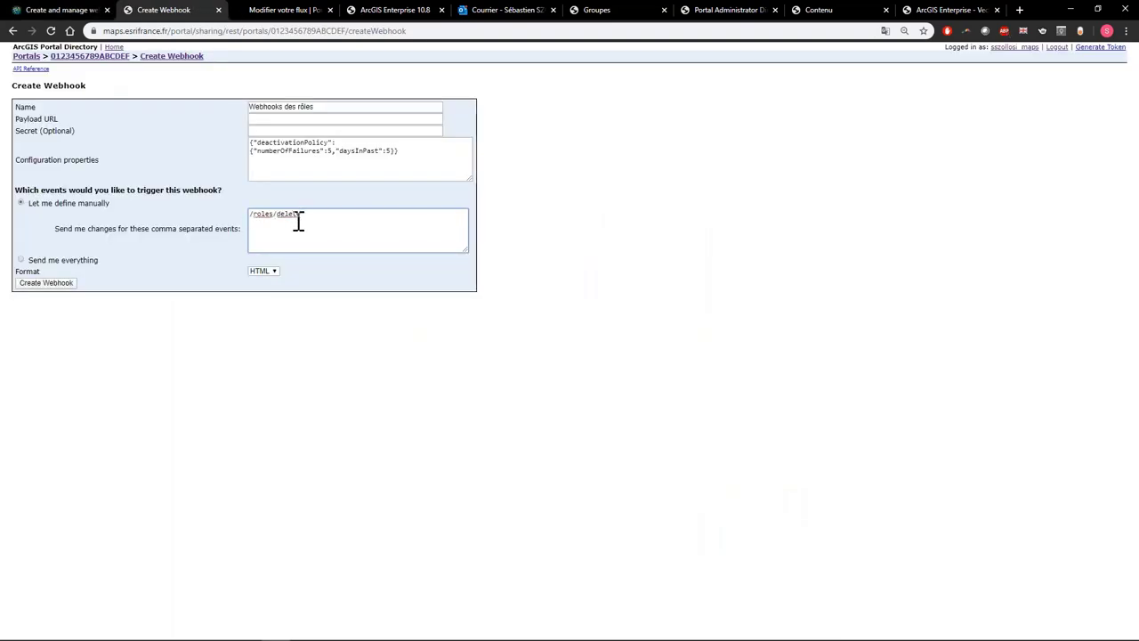
Step: Switch to Power Automate and create an automated flow named "Suppression de rôles" with the Microsoft Forms new-response trigger
{"action": "left_click", "coordinate": [294, 13]}
{"action": "left_click", "coordinate": [188, 10]}
{"action": "left_click", "coordinate": [276, 120]}
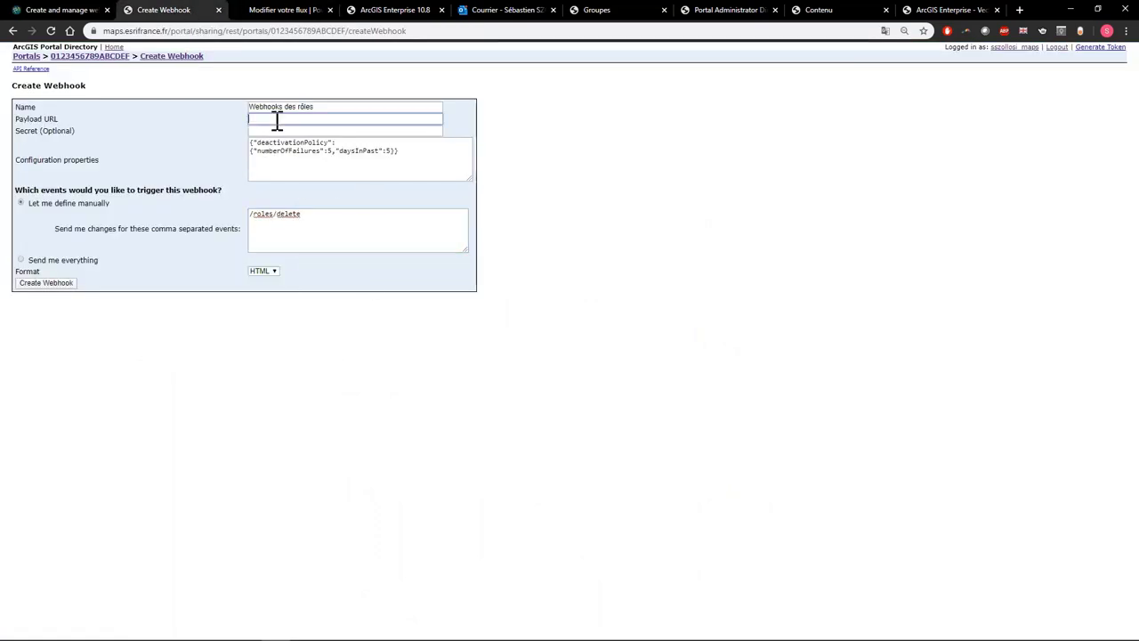
{"action": "left_click", "coordinate": [287, 13]}
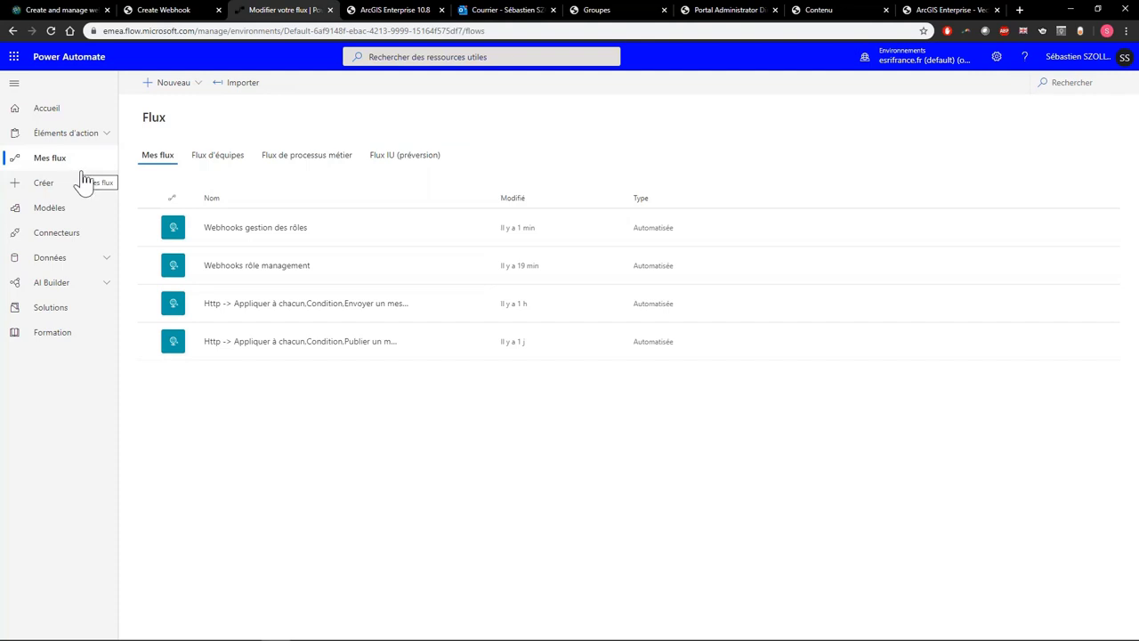
{"action": "left_click", "coordinate": [178, 85]}
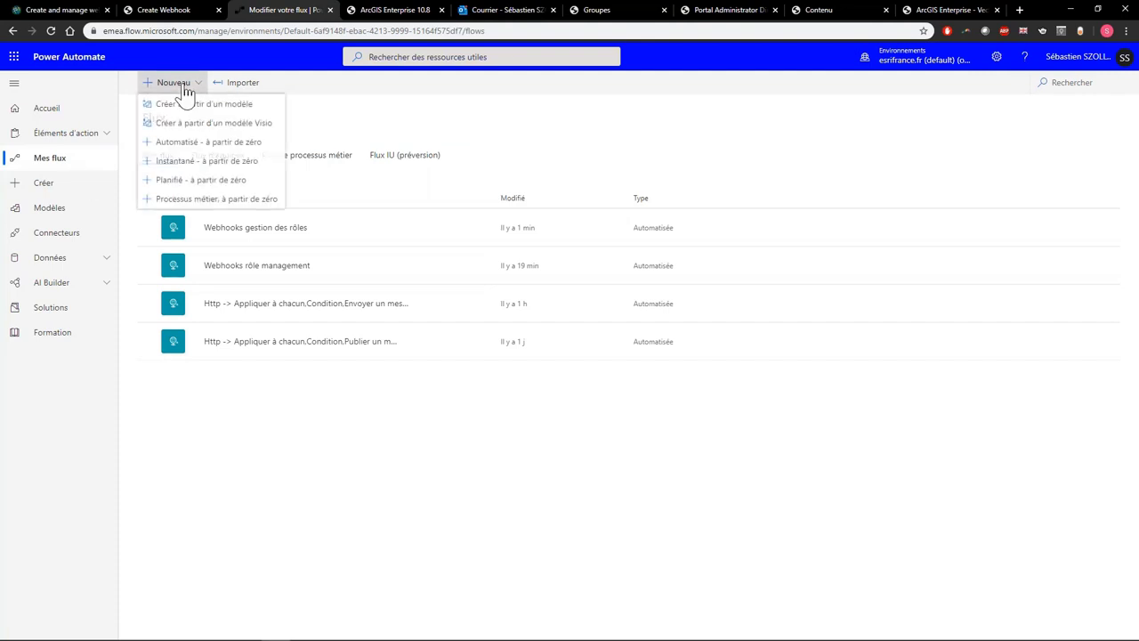
{"action": "left_click", "coordinate": [191, 145]}
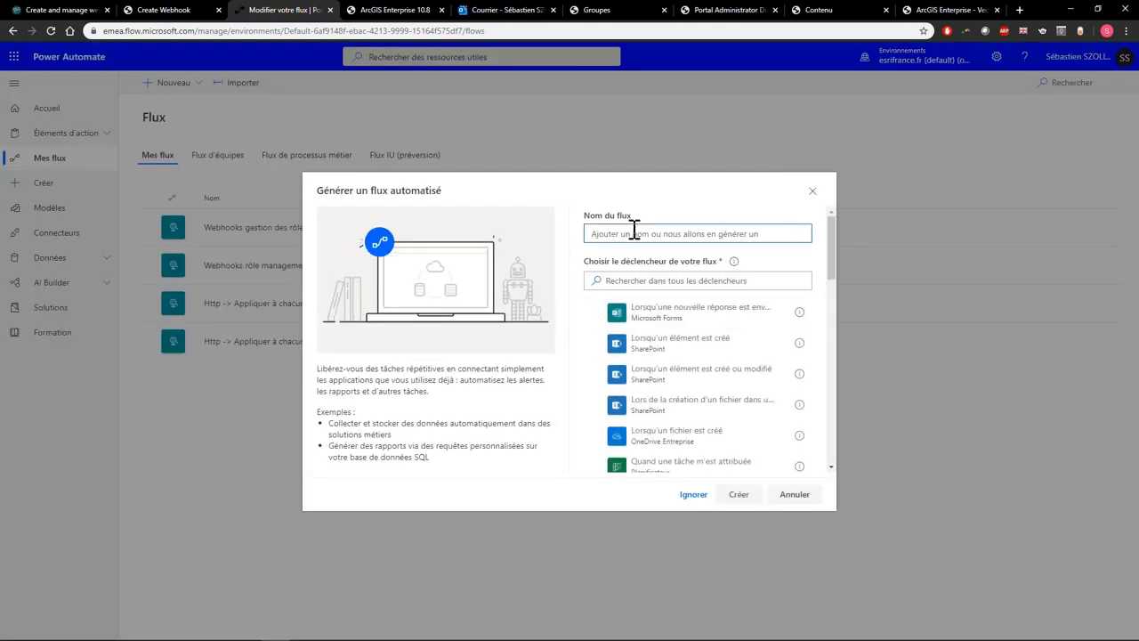
{"action": "type", "text": "Suppression de rôles"}
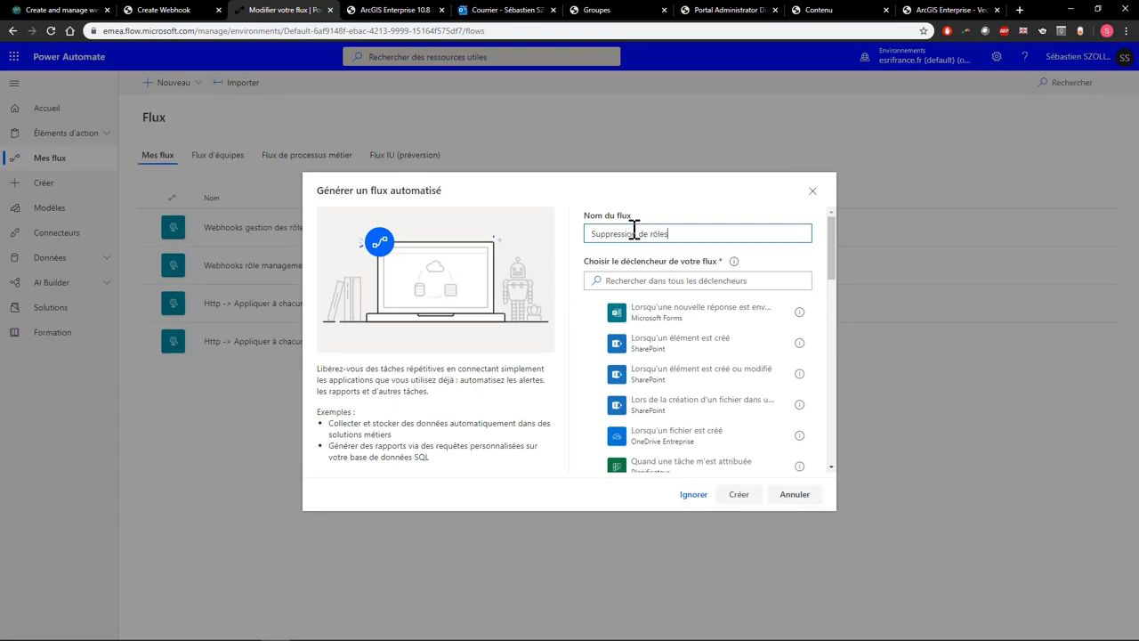
{"action": "left_click", "coordinate": [692, 324]}
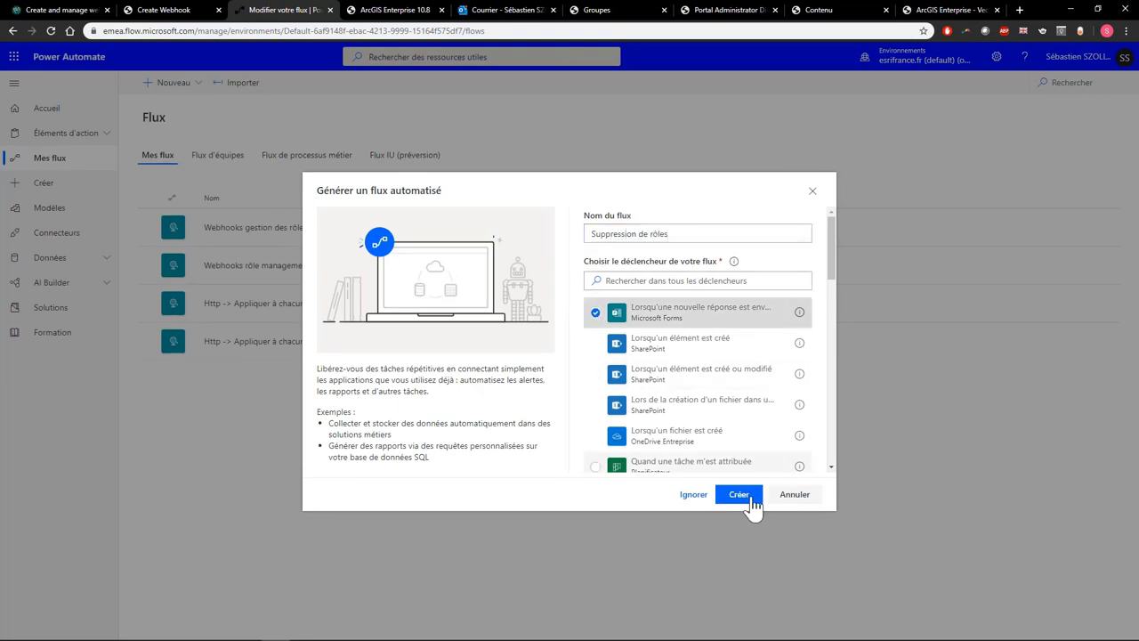
{"action": "left_click", "coordinate": [743, 497]}
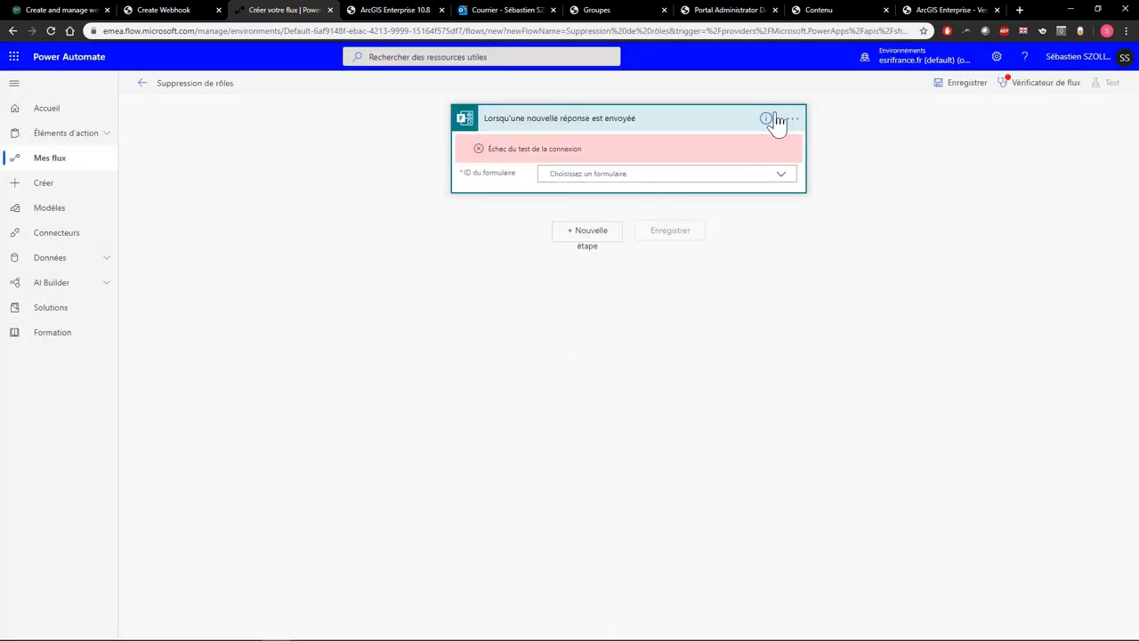
Step: Delete the Forms trigger and replace it with the HTTP trigger "Lors de la réception d'une demande HTTP"
{"action": "left_click", "coordinate": [793, 118]}
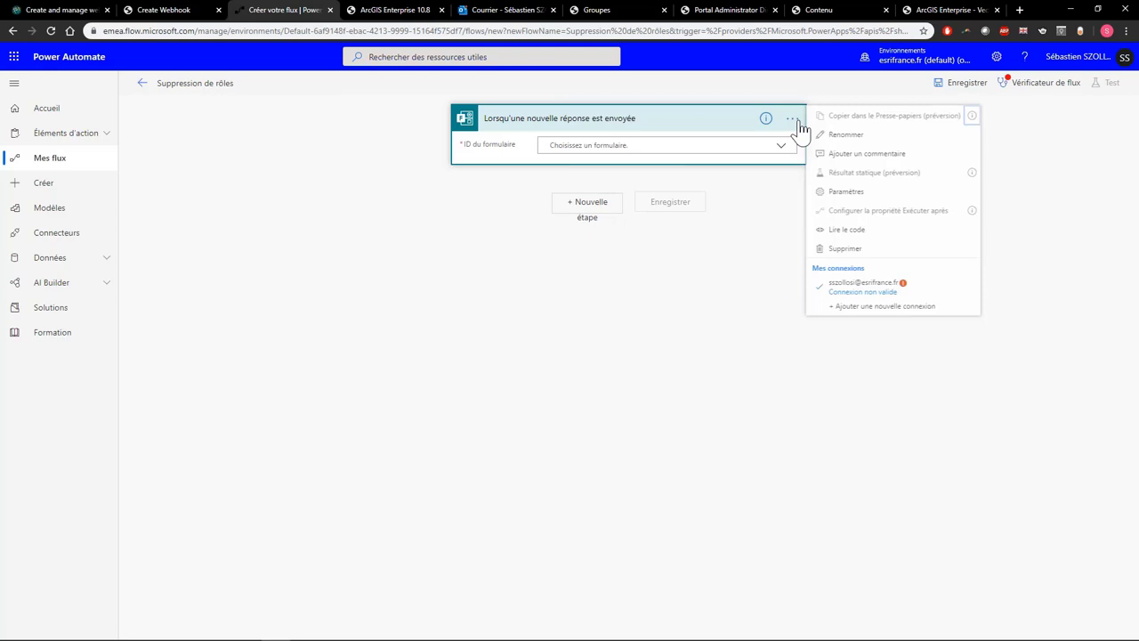
{"action": "left_click", "coordinate": [854, 249]}
{"action": "left_click", "coordinate": [564, 372]}
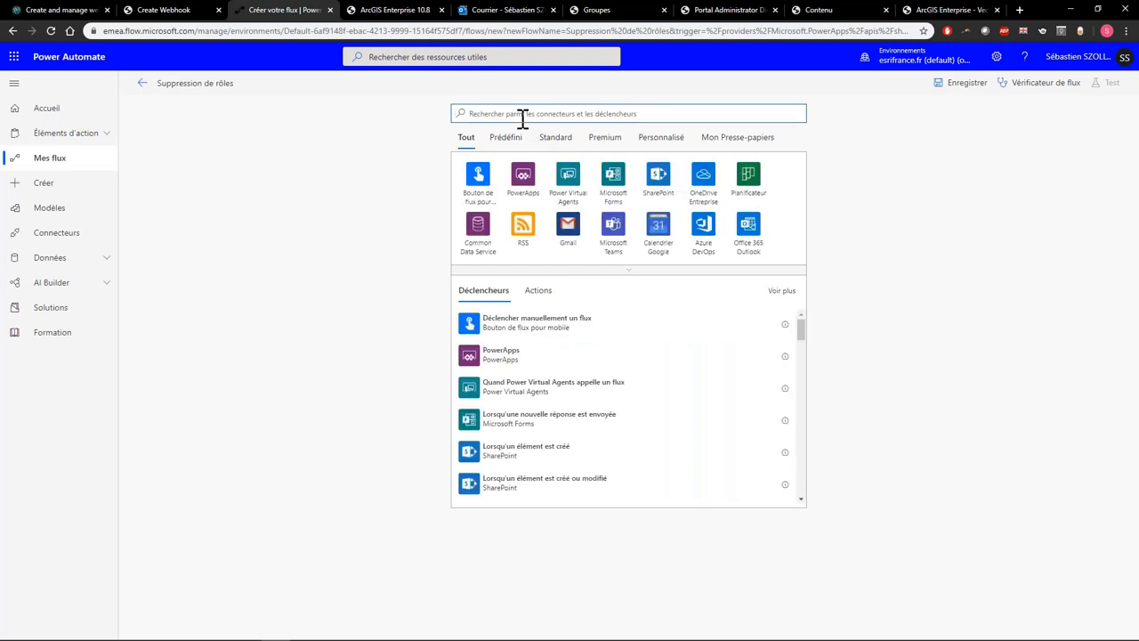
{"action": "type", "text": "HTTP"}
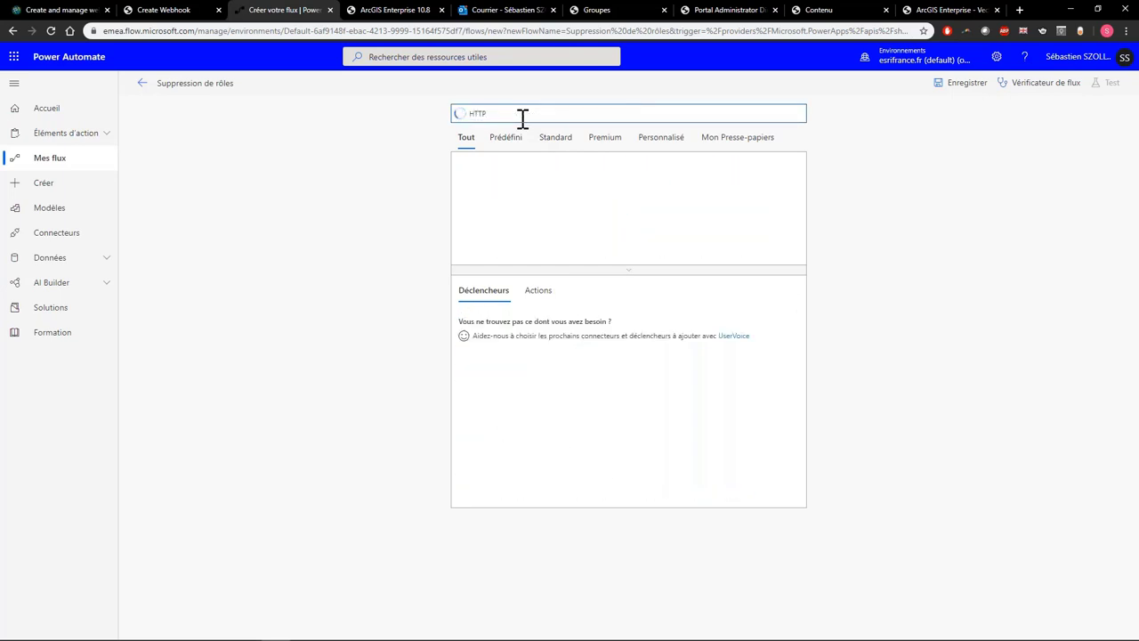
{"action": "left_click", "coordinate": [579, 330]}
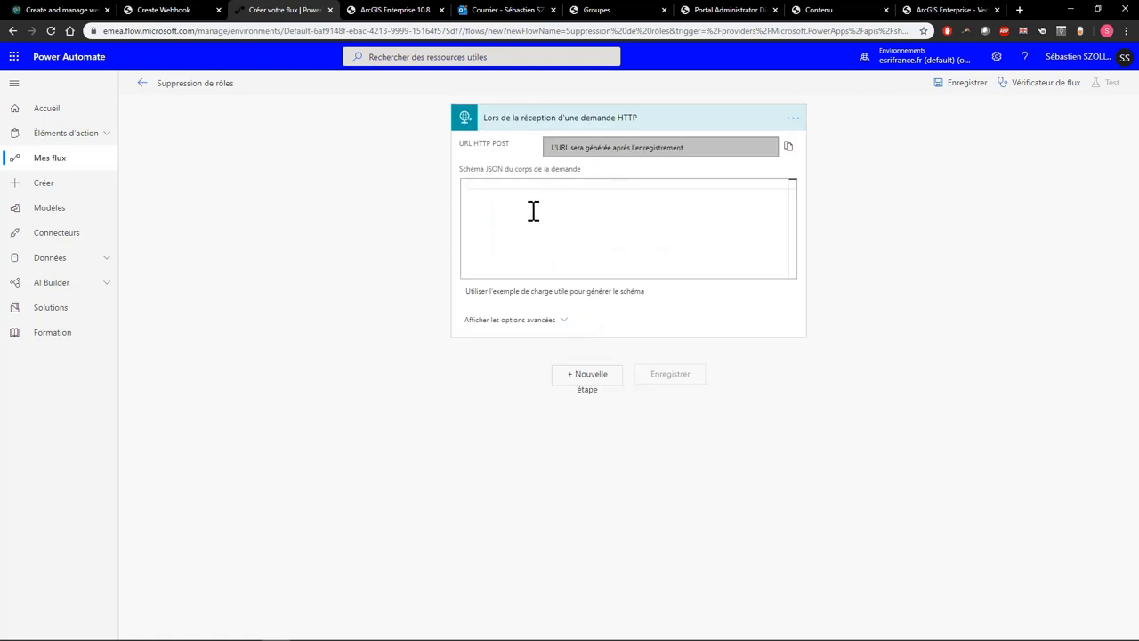
Step: Copy the complete JSON payload example from the webhook documentation into the HTTP trigger's sample payload for schema generation
{"action": "left_click", "coordinate": [522, 293]}
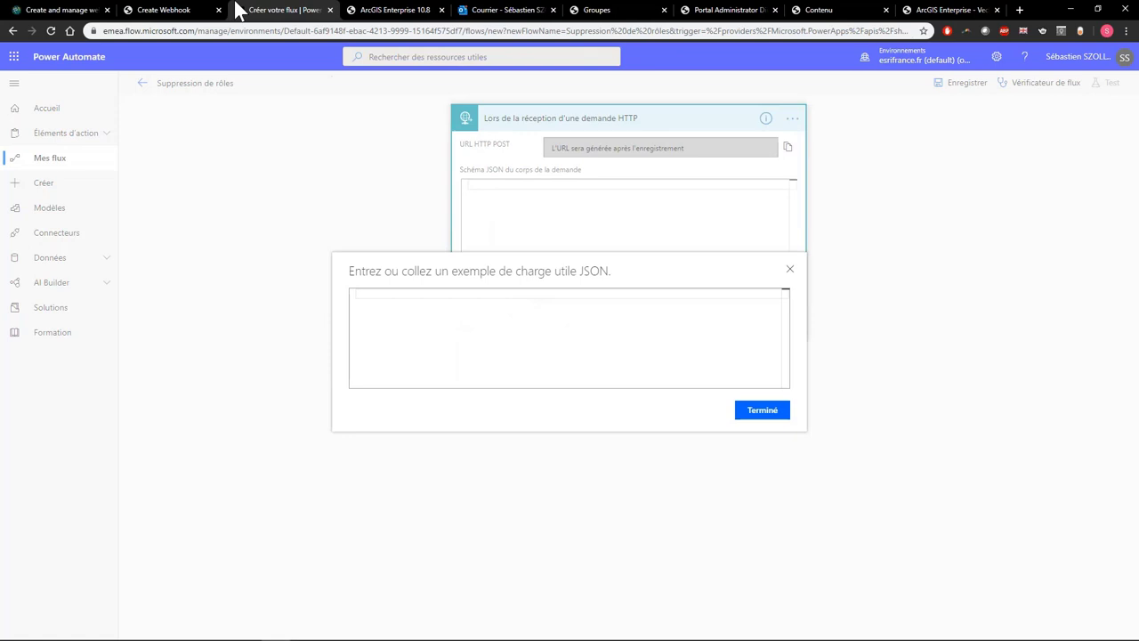
{"action": "left_click", "coordinate": [67, 12]}
{"action": "scroll", "coordinate": [579, 244], "scroll_direction": "down", "scroll_amount": 15}
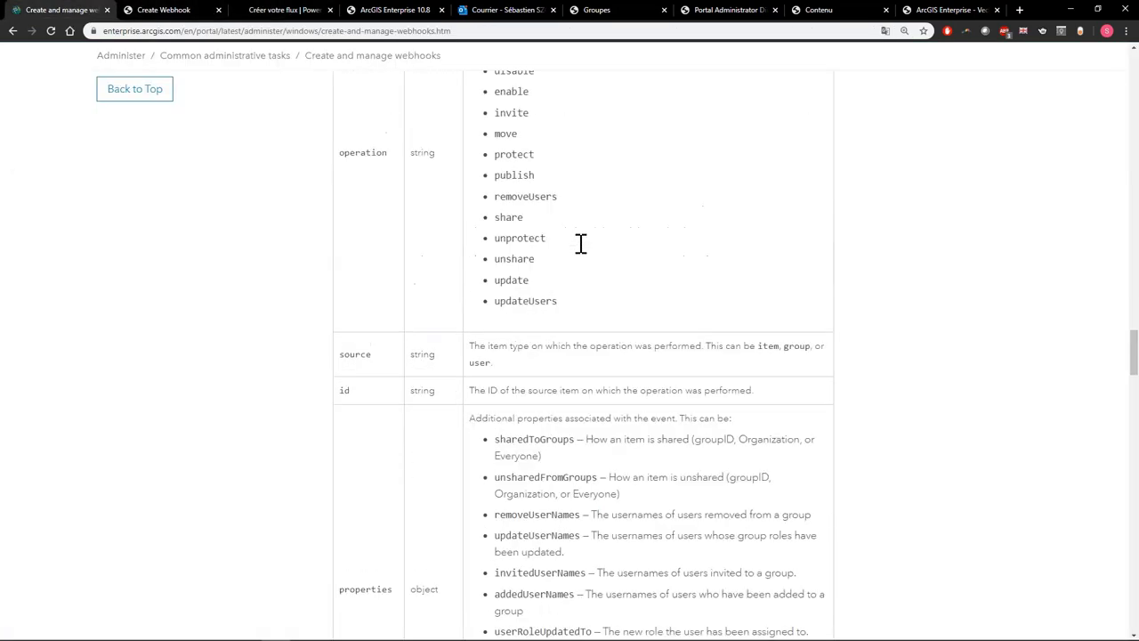
{"action": "scroll", "coordinate": [580, 244], "scroll_direction": "down", "scroll_amount": 5}
{"action": "scroll", "coordinate": [590, 255], "scroll_direction": "up", "scroll_amount": 4}
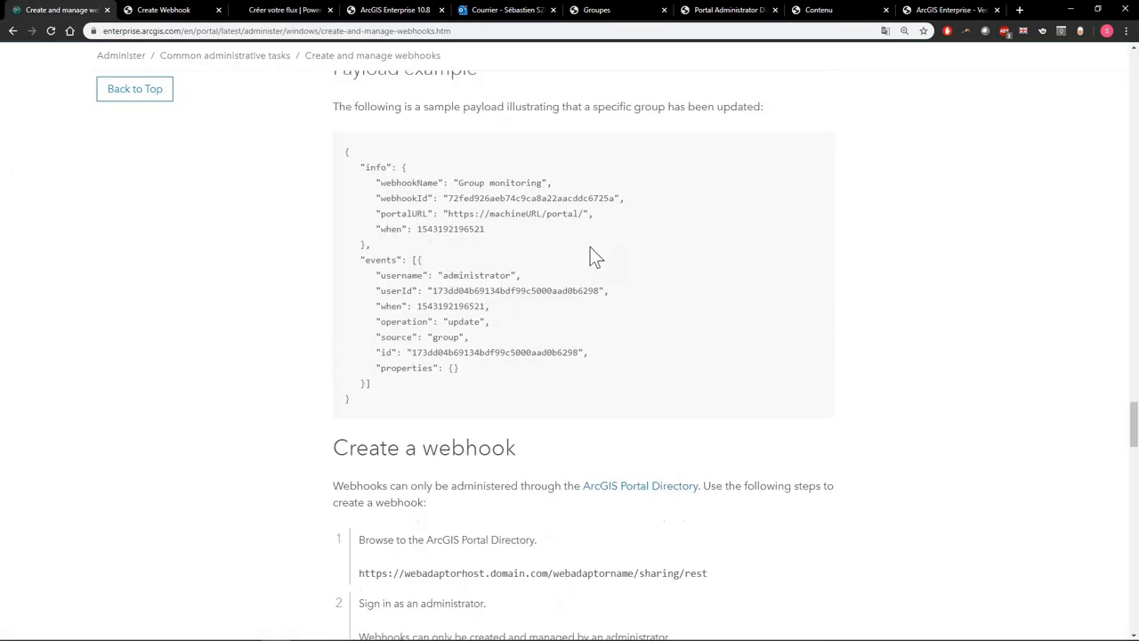
{"action": "scroll", "coordinate": [596, 267], "scroll_direction": "up", "scroll_amount": 1}
{"action": "scroll", "coordinate": [596, 267], "scroll_direction": "down", "scroll_amount": 1}
{"action": "left_click_drag", "start_coordinate": [343, 475], "coordinate": [335, 209]}
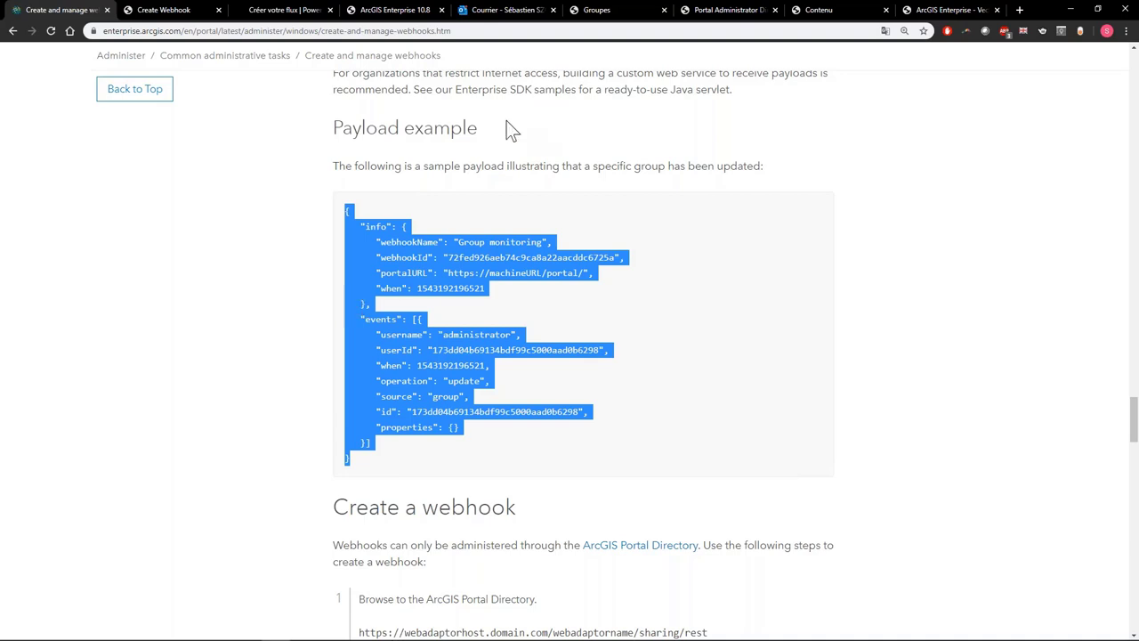
{"action": "left_click", "coordinate": [164, 11]}
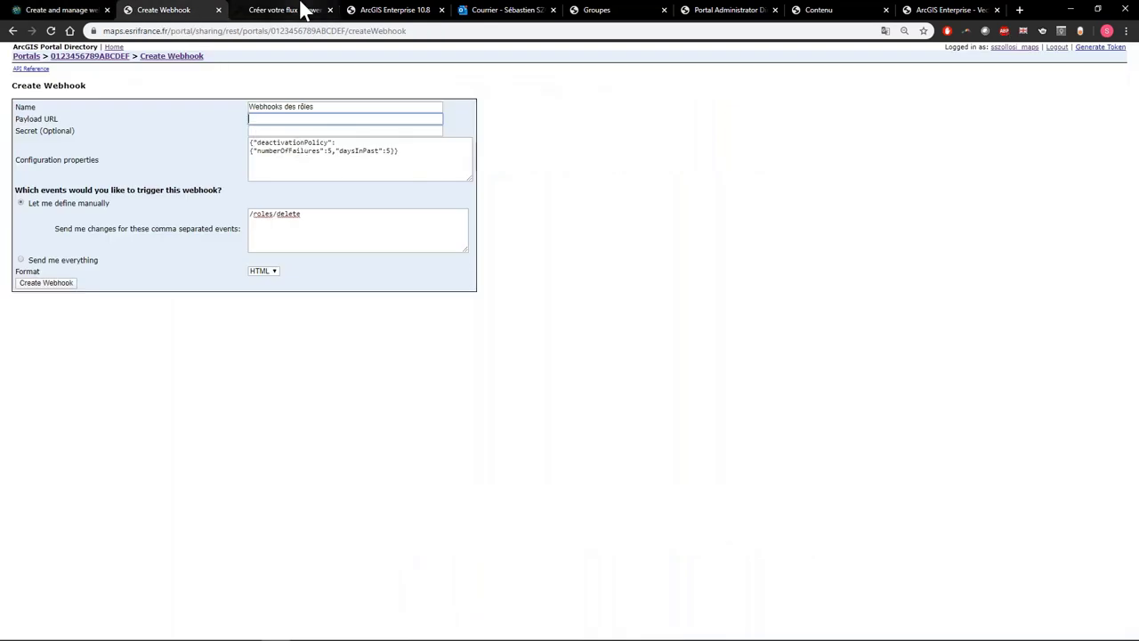
{"action": "left_click", "coordinate": [303, 11]}
{"action": "left_click", "coordinate": [435, 302]}
{"action": "key", "text": "ctrl+v"}
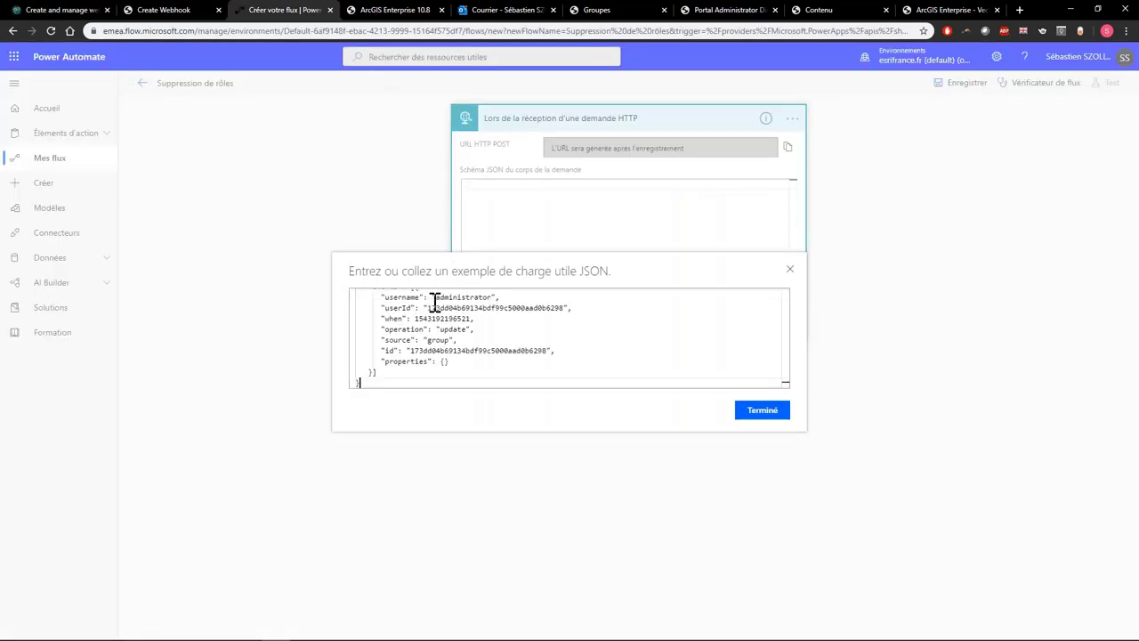
Step: Add "name":"name" inside the sample payload's properties object and generate the request body JSON schema
{"action": "left_click", "coordinate": [448, 362]}
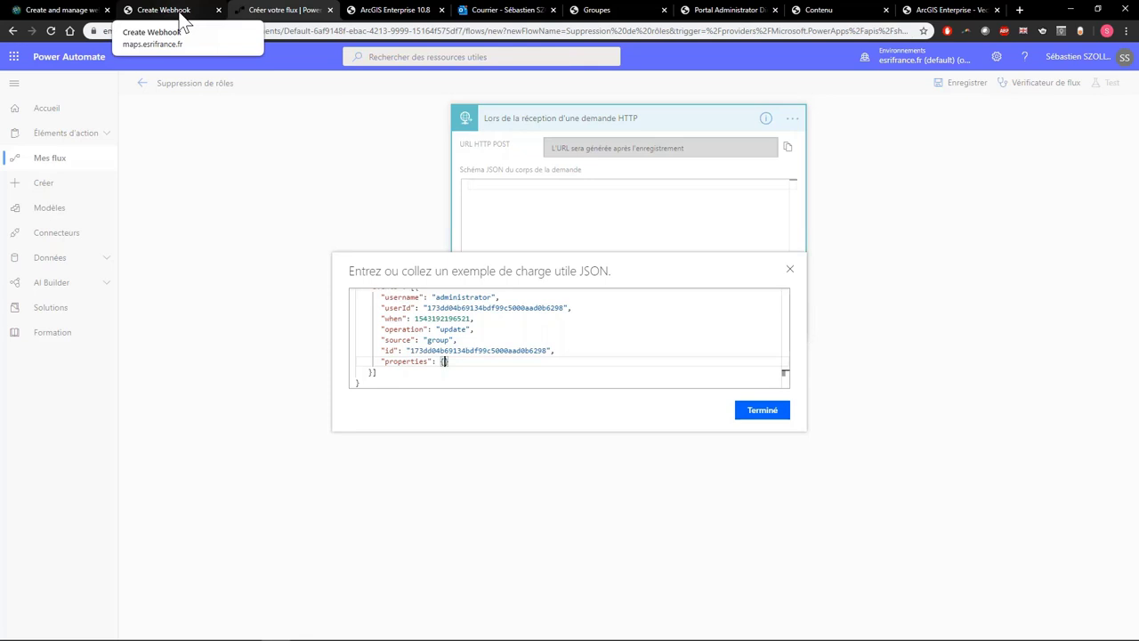
{"action": "type", "text": "\"name\""}
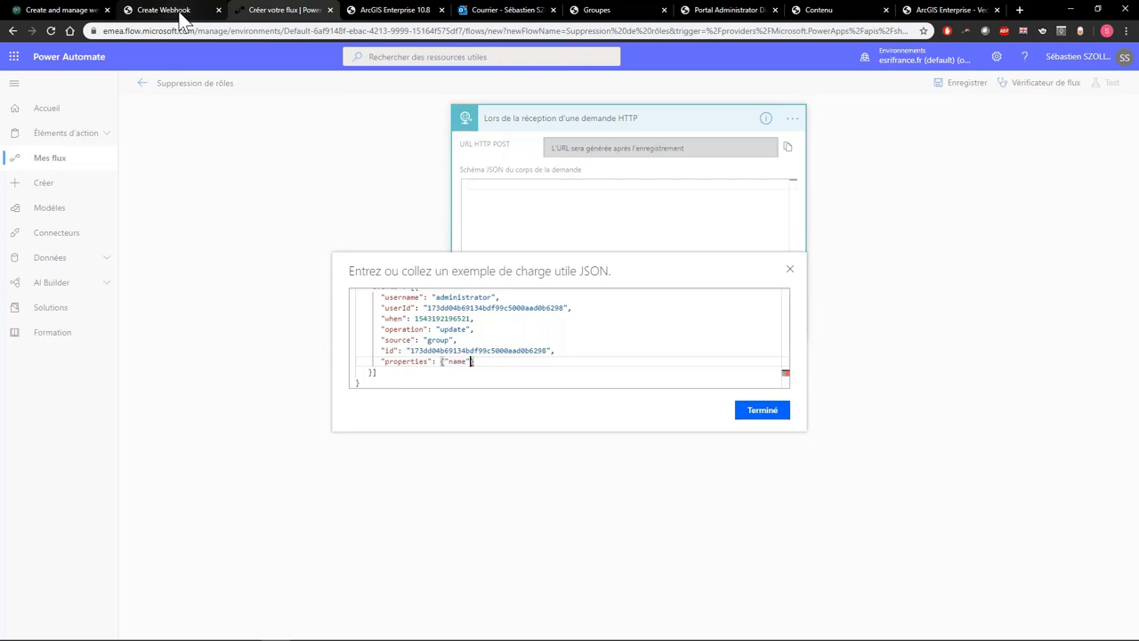
{"action": "type", "text": ":\"name\"}"}
{"action": "left_click", "coordinate": [772, 414]}
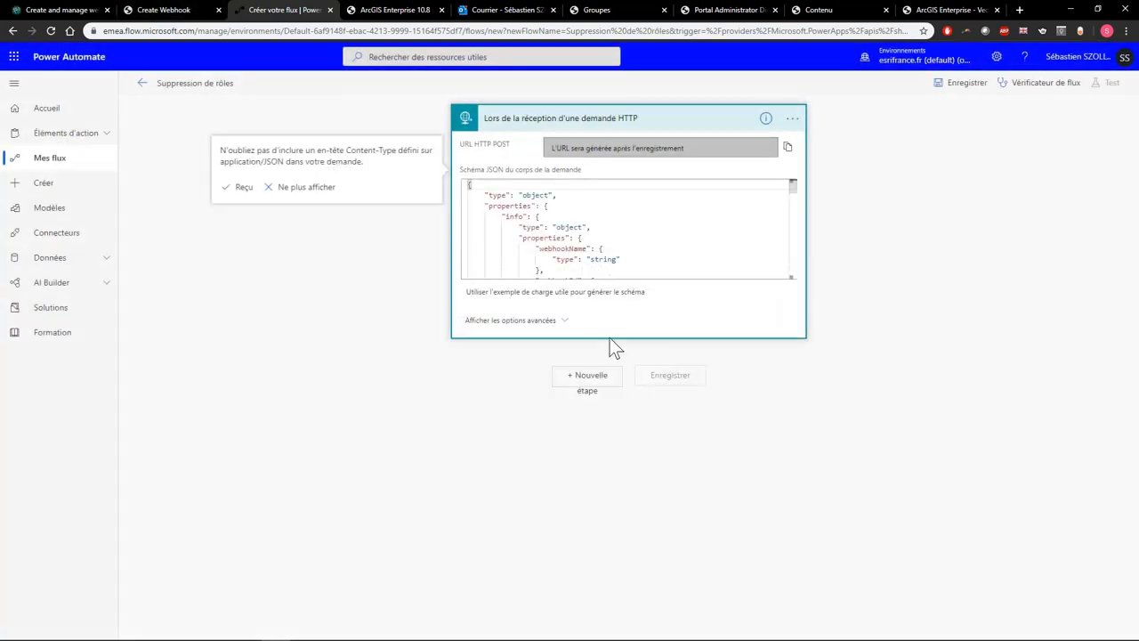
Step: Add a Condition control as a new step after the HTTP request trigger
{"action": "left_click", "coordinate": [587, 381]}
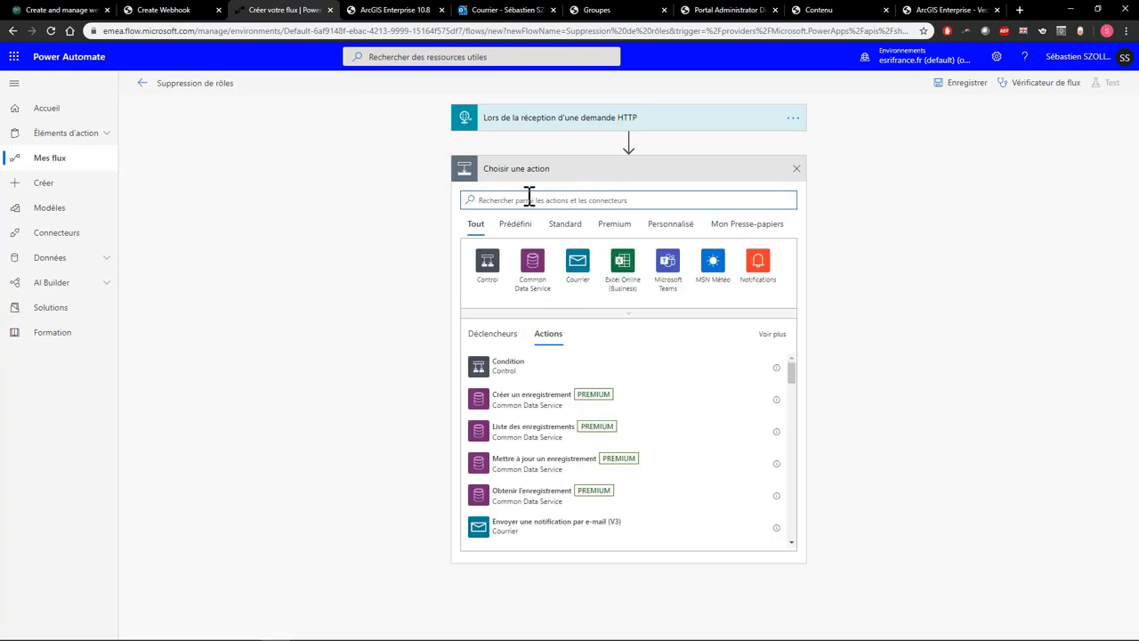
{"action": "type", "text": "cond"}
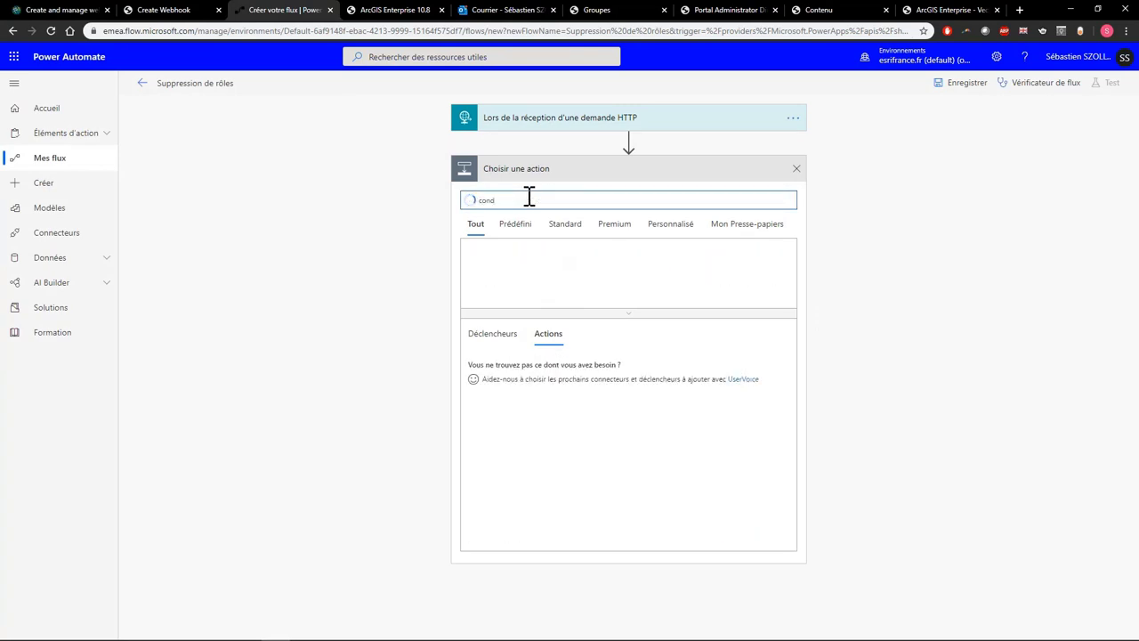
{"action": "type", "text": "ition"}
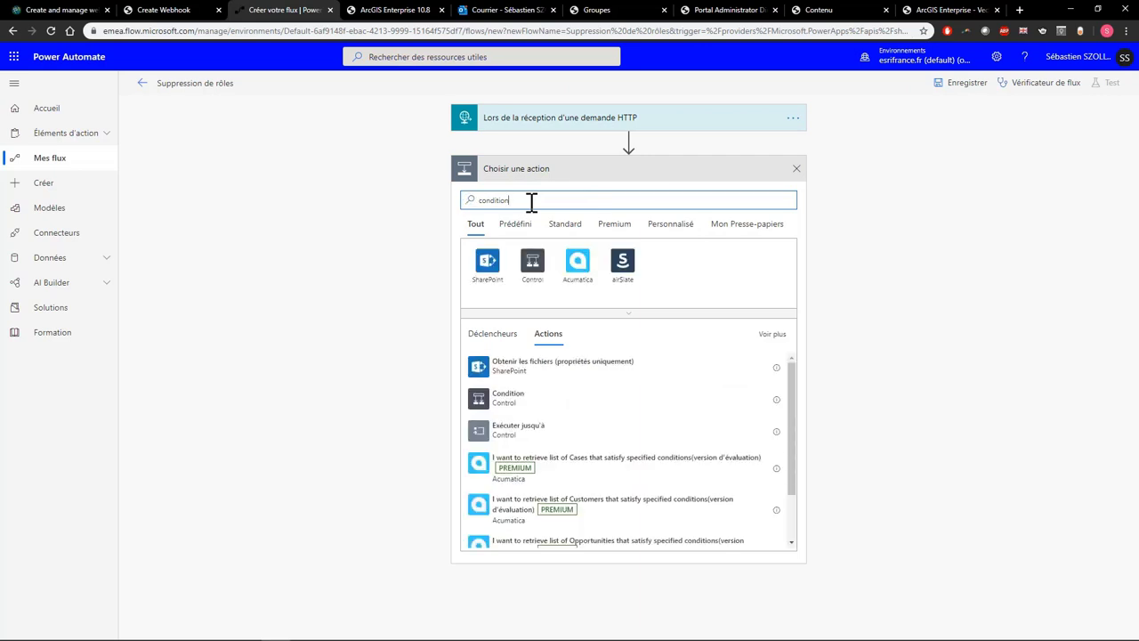
{"action": "left_click", "coordinate": [516, 402]}
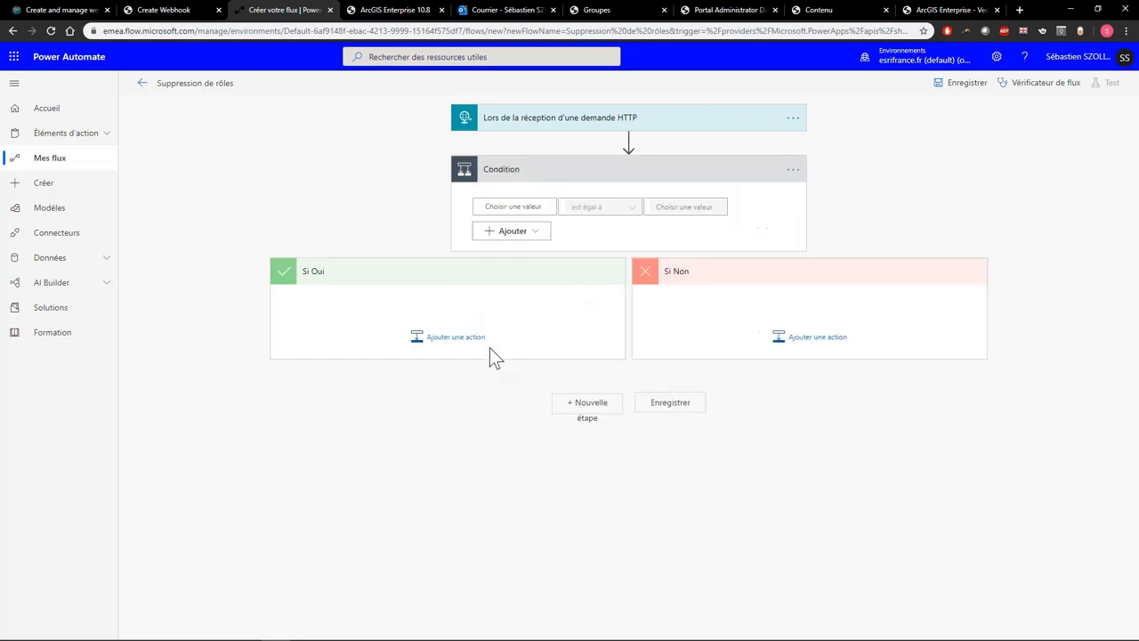
{"action": "left_click", "coordinate": [480, 339]}
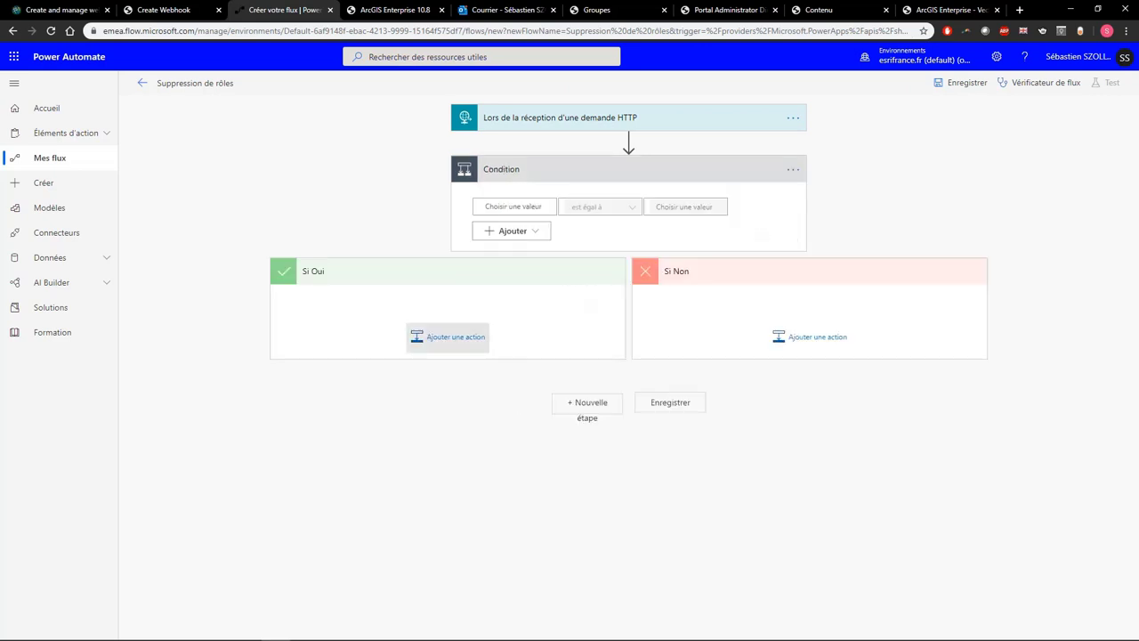
Step: Set the condition to check that the trigger's dynamic value name "n'est pas égal à" an empty pair of quotes ("")
{"action": "left_click", "coordinate": [533, 207]}
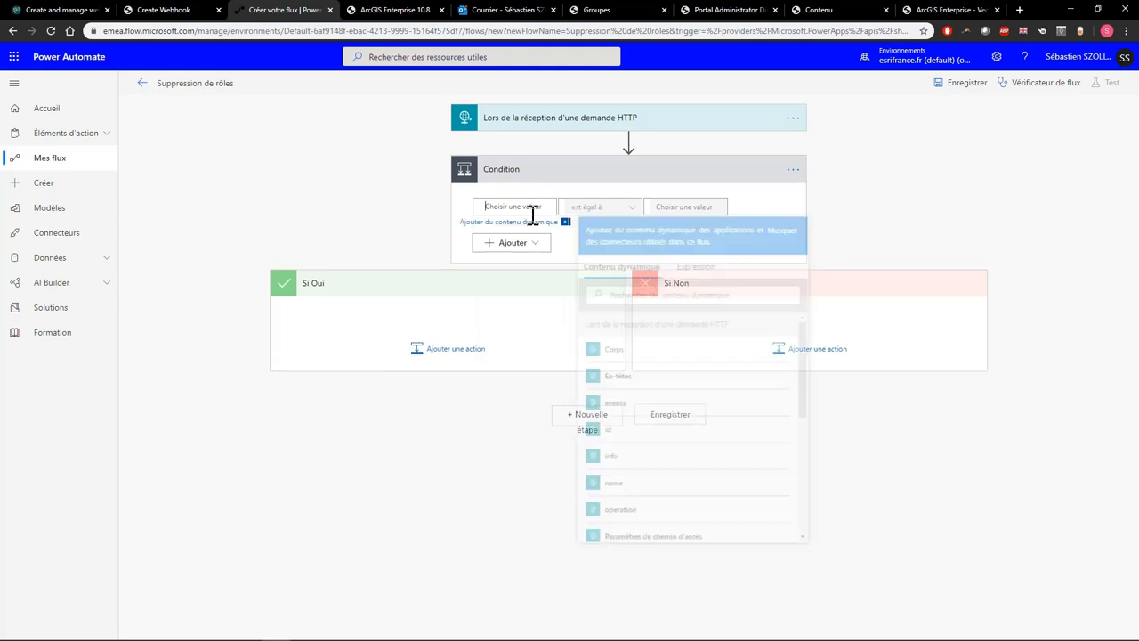
{"action": "left_click", "coordinate": [644, 495]}
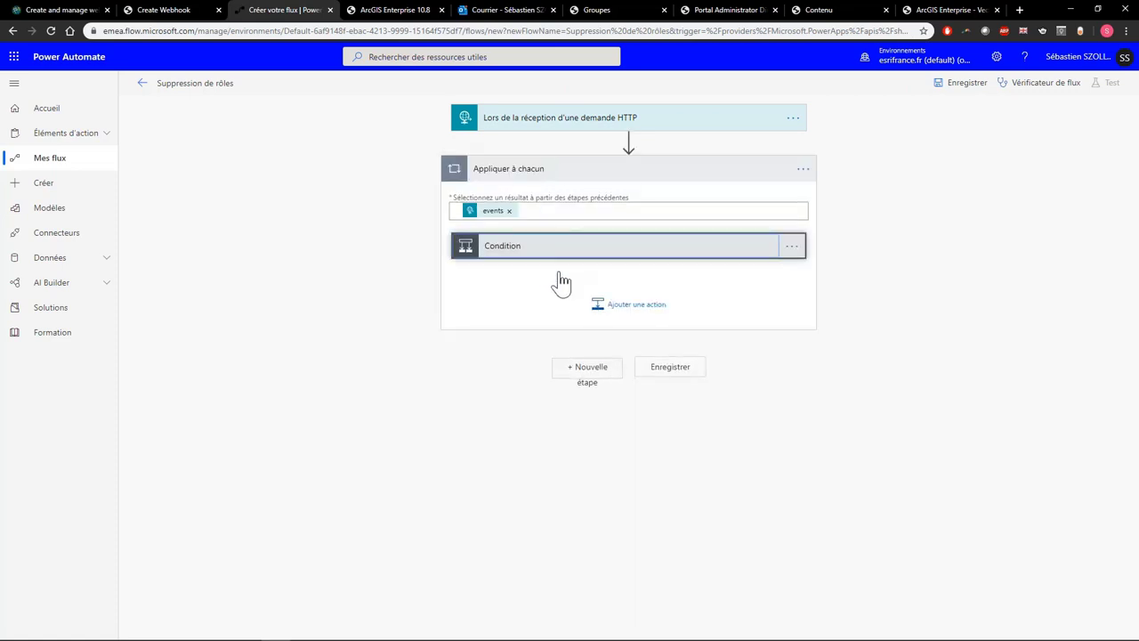
{"action": "left_click", "coordinate": [620, 289]}
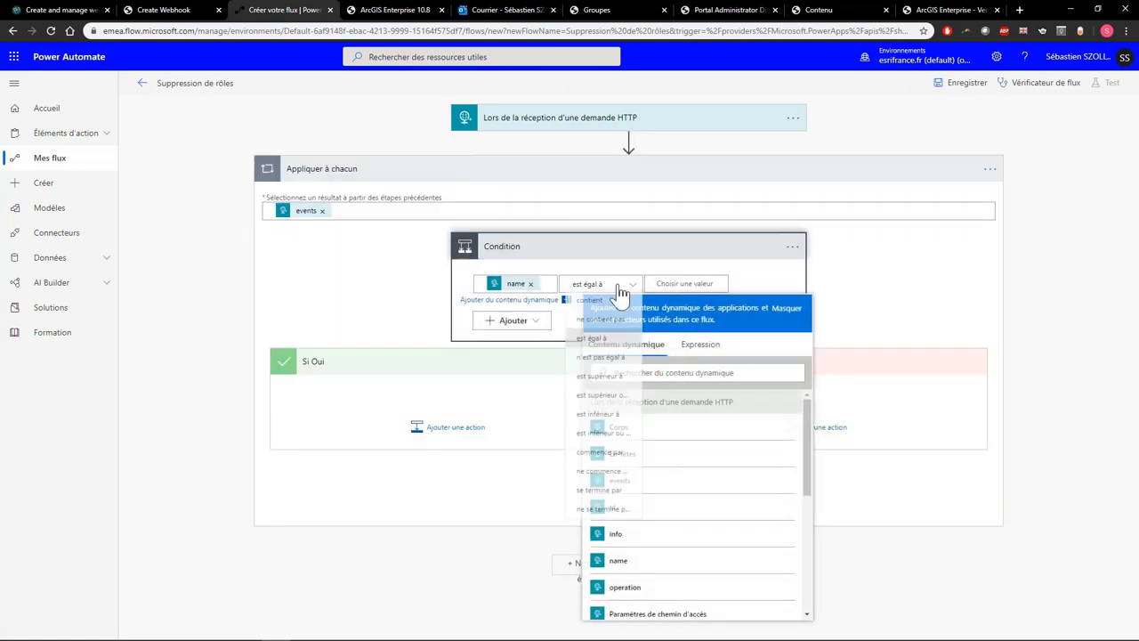
{"action": "left_click", "coordinate": [610, 361]}
{"action": "left_click", "coordinate": [682, 282]}
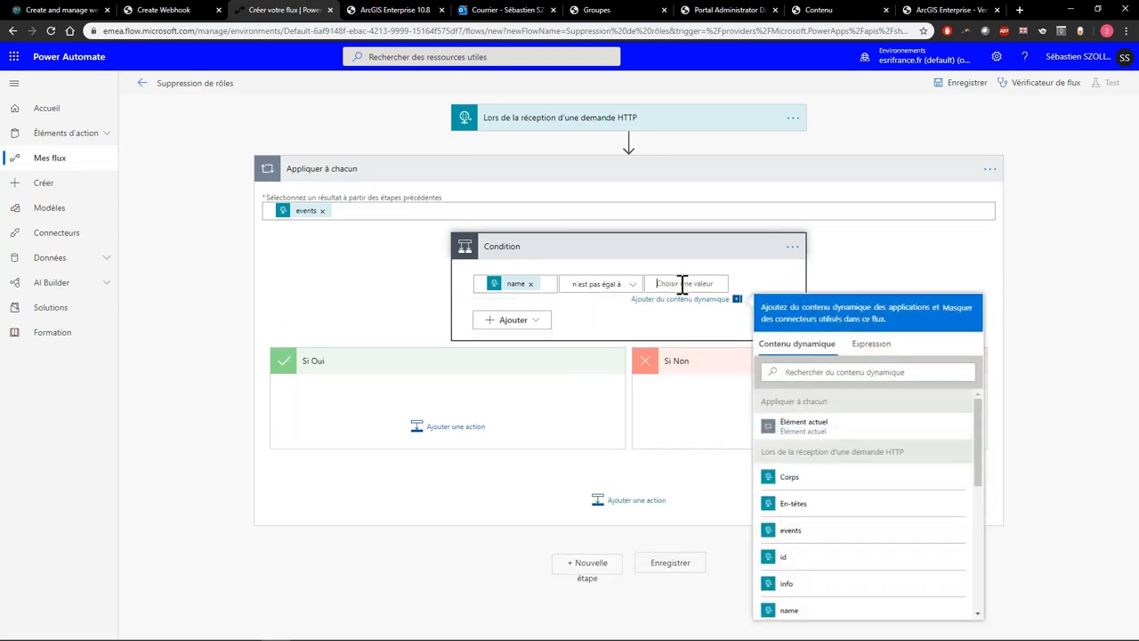
{"action": "type", "text": "\""}
{"action": "left_click", "coordinate": [680, 263]}
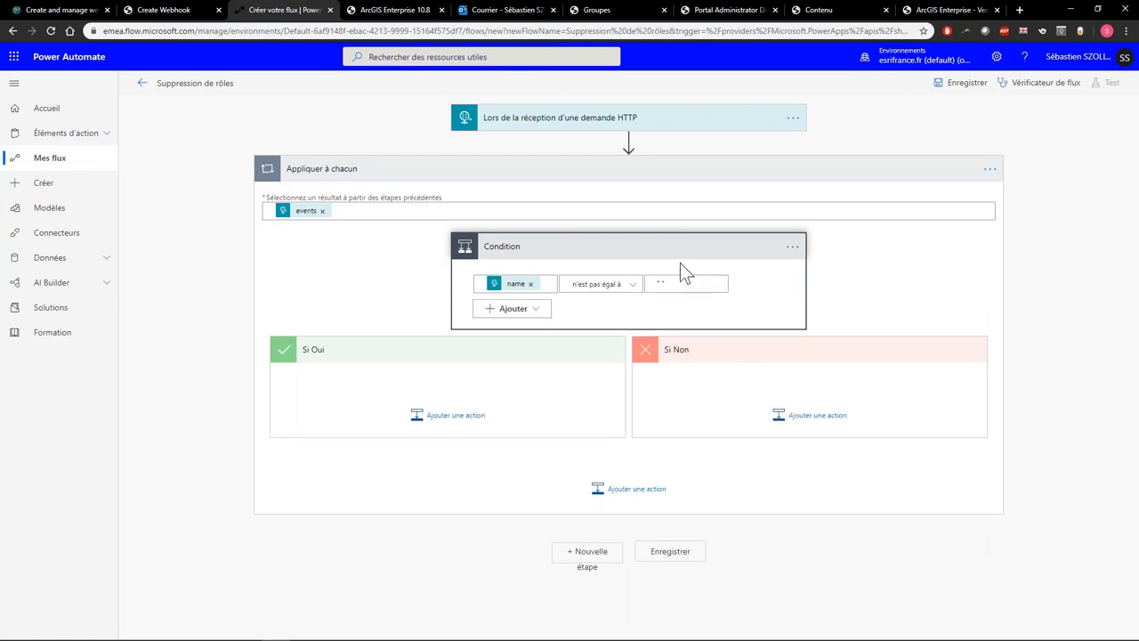
Step: Add the Office 365 Outlook action "Envoyer un e-mail (V2)" to the condition's "Si Oui" branch
{"action": "left_click", "coordinate": [426, 355]}
{"action": "left_click", "coordinate": [426, 356]}
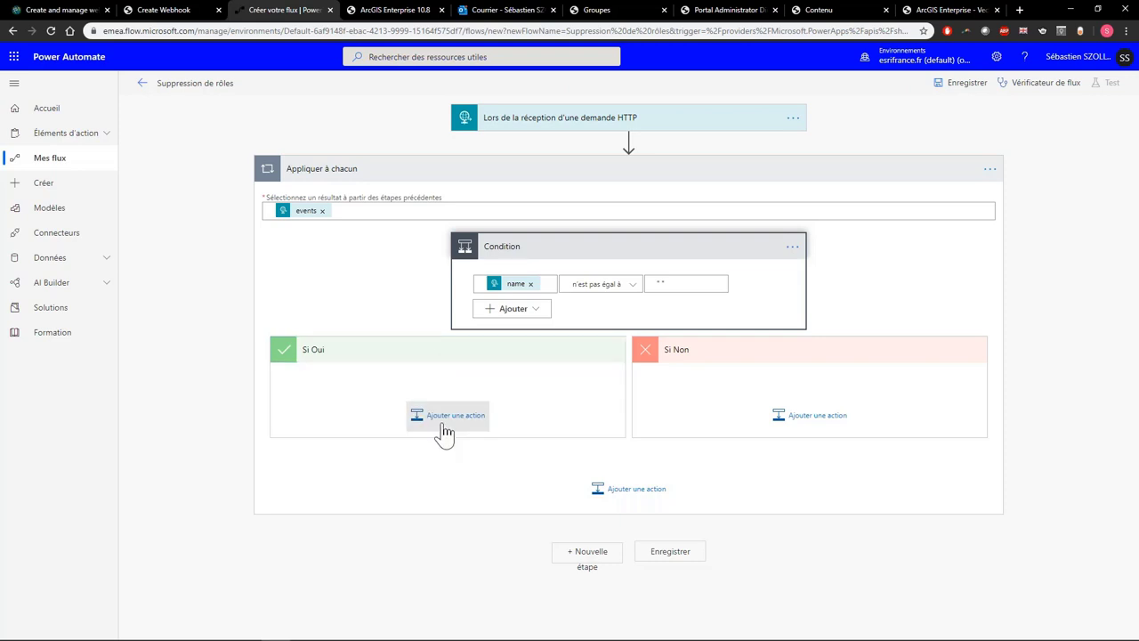
{"action": "left_click", "coordinate": [442, 425]}
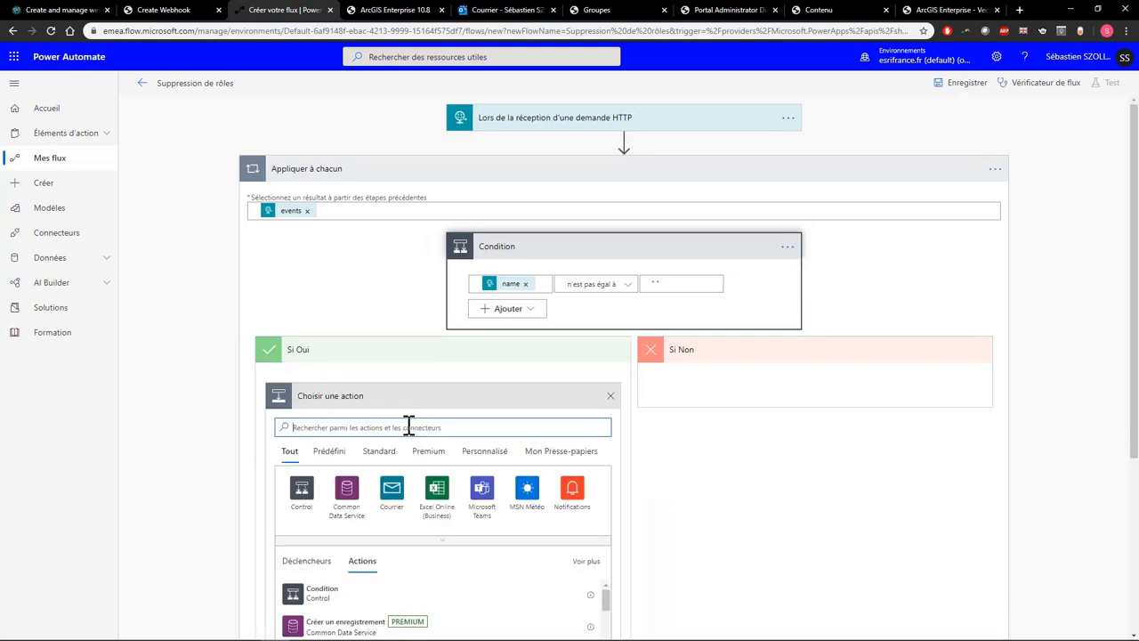
{"action": "type", "text": "gm"}
{"action": "key", "text": "BackSpace"}
{"action": "type", "text": "mail"}
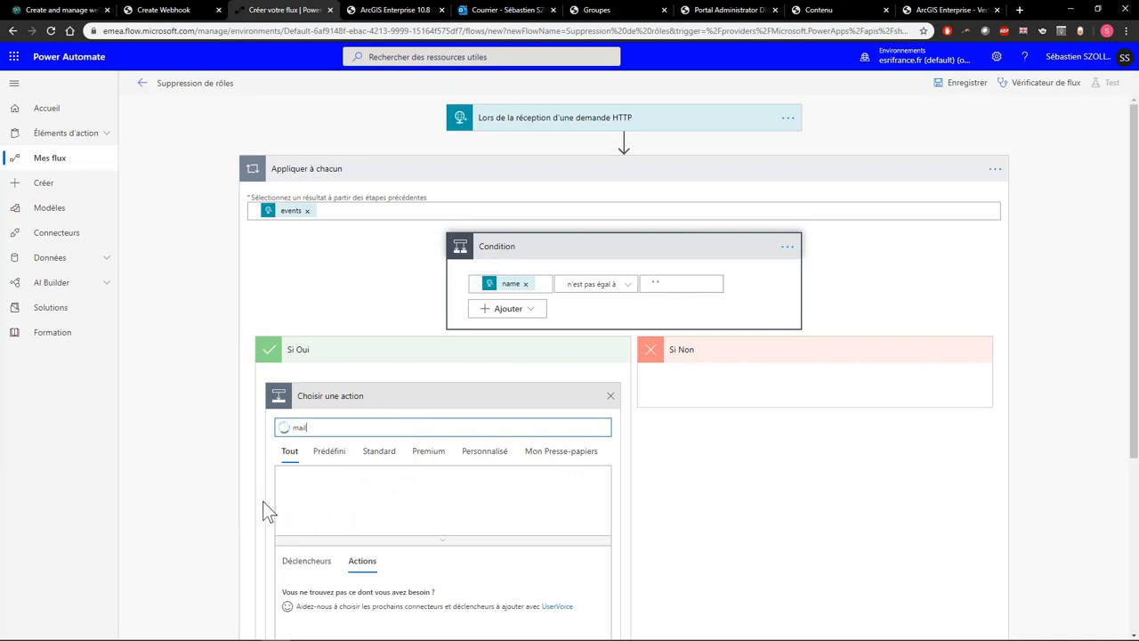
{"action": "scroll", "coordinate": [298, 551], "scroll_direction": "down", "scroll_amount": 1}
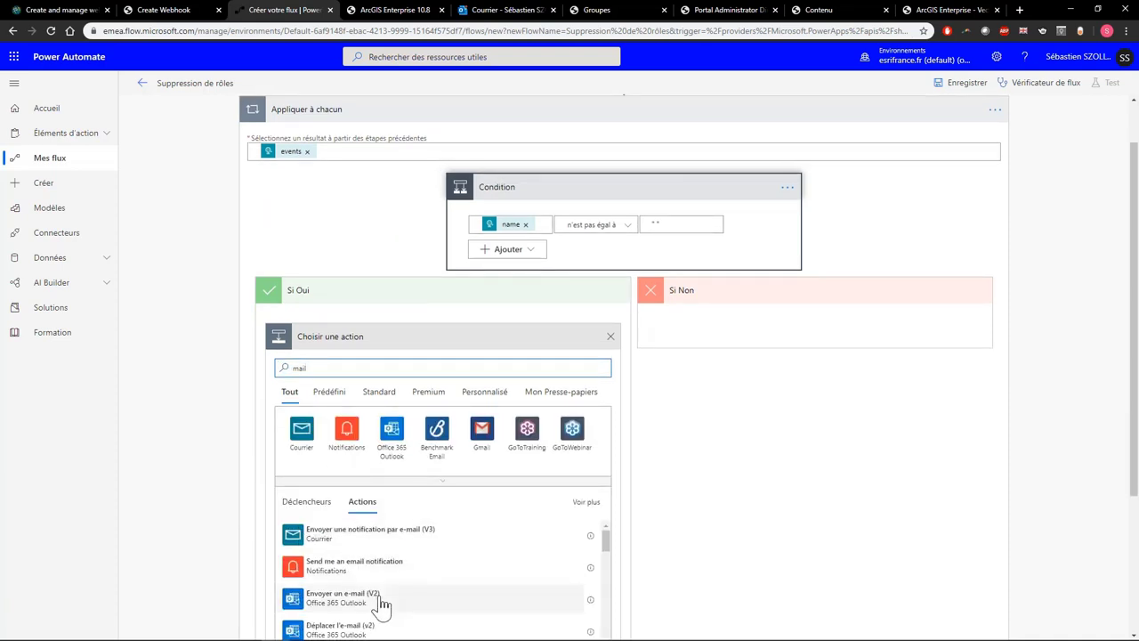
{"action": "left_click", "coordinate": [374, 602]}
Step: Fill in the e-mail's recipient and enter "Rôle supprimé" as its subject
{"action": "left_click", "coordinate": [429, 365]}
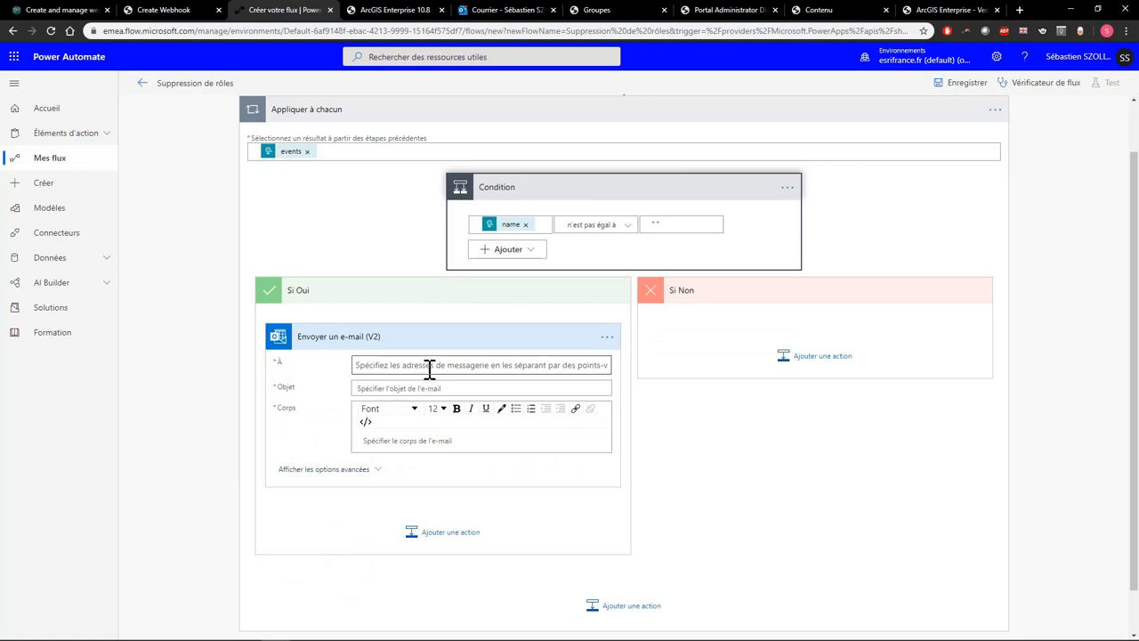
{"action": "type", "text": "seb"}
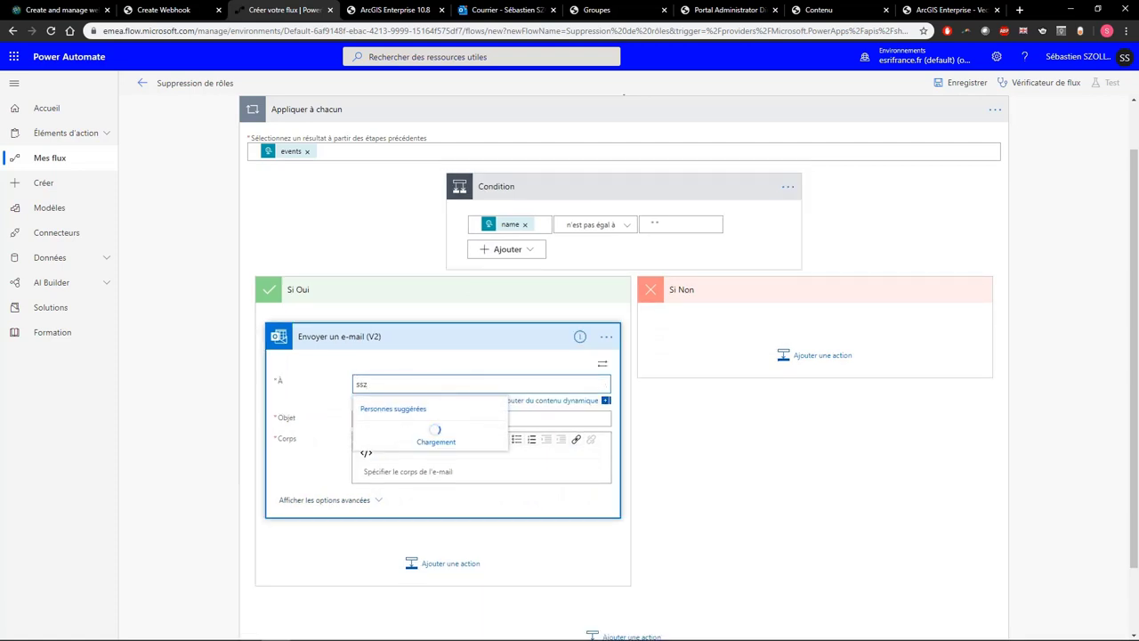
{"action": "left_click", "coordinate": [421, 434]}
{"action": "left_click", "coordinate": [414, 419]}
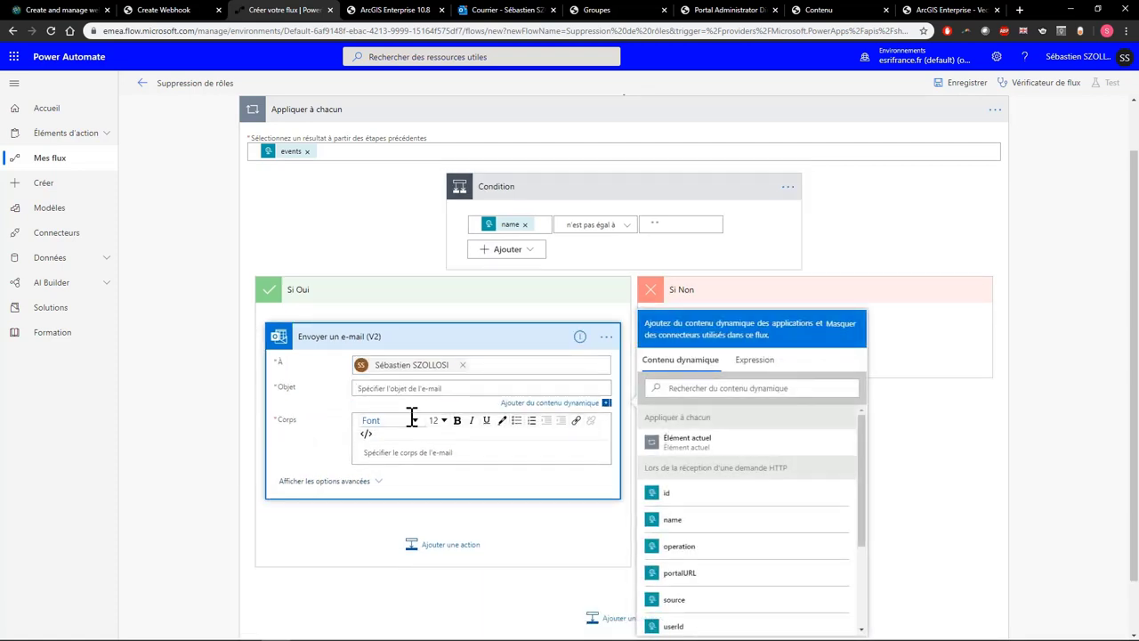
{"action": "type", "text": "Rôle supprimé"}
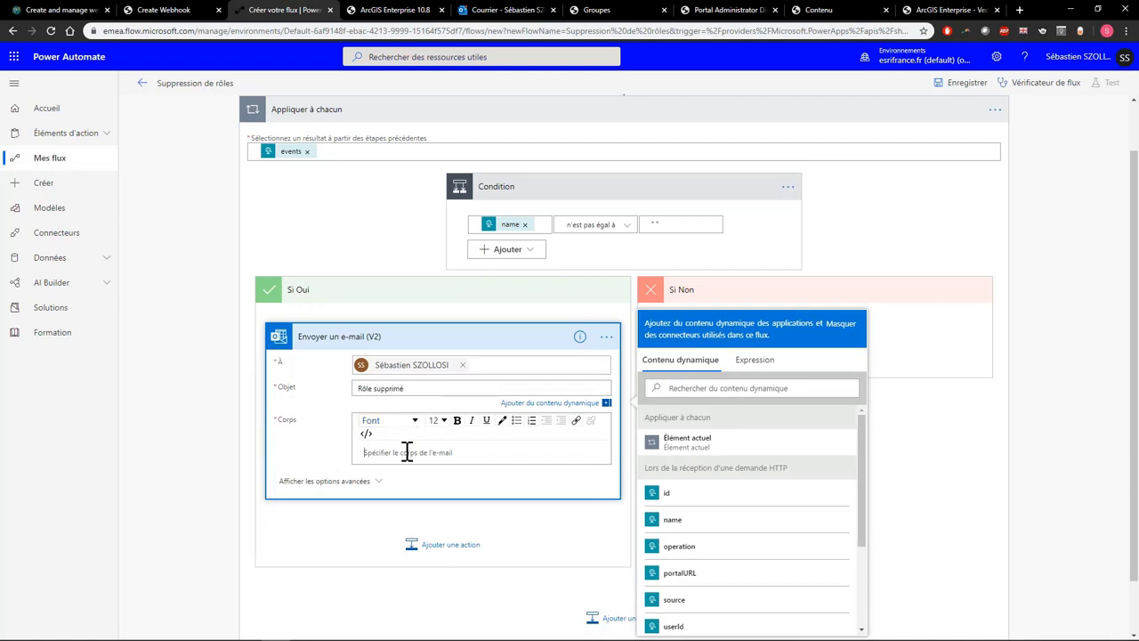
Step: Write the e-mail body as "Le rôle [name] a été supprimé", inserting name as dynamic content
{"action": "left_click", "coordinate": [406, 451]}
{"action": "type", "text": "Un rôl"}
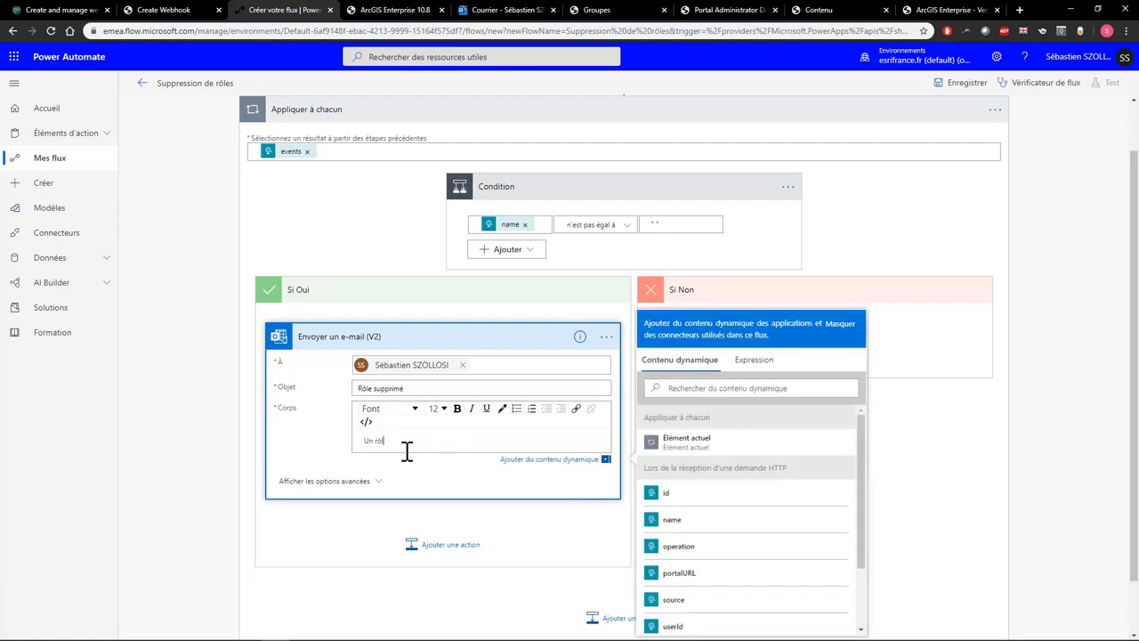
{"action": "type", "text": "e"}
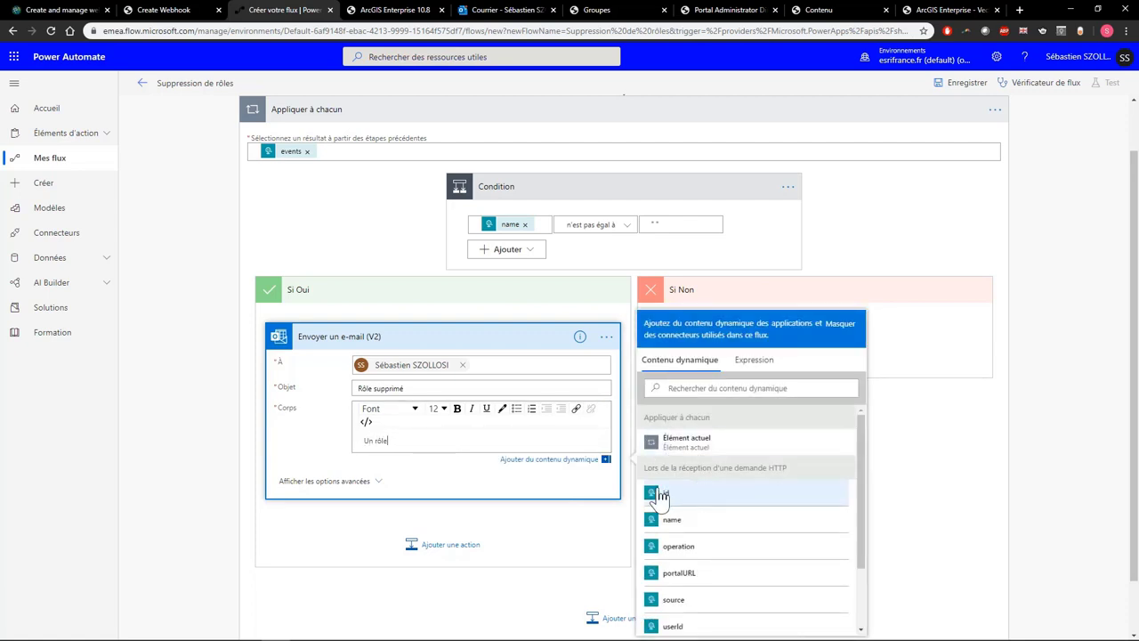
{"action": "left_click", "coordinate": [701, 525]}
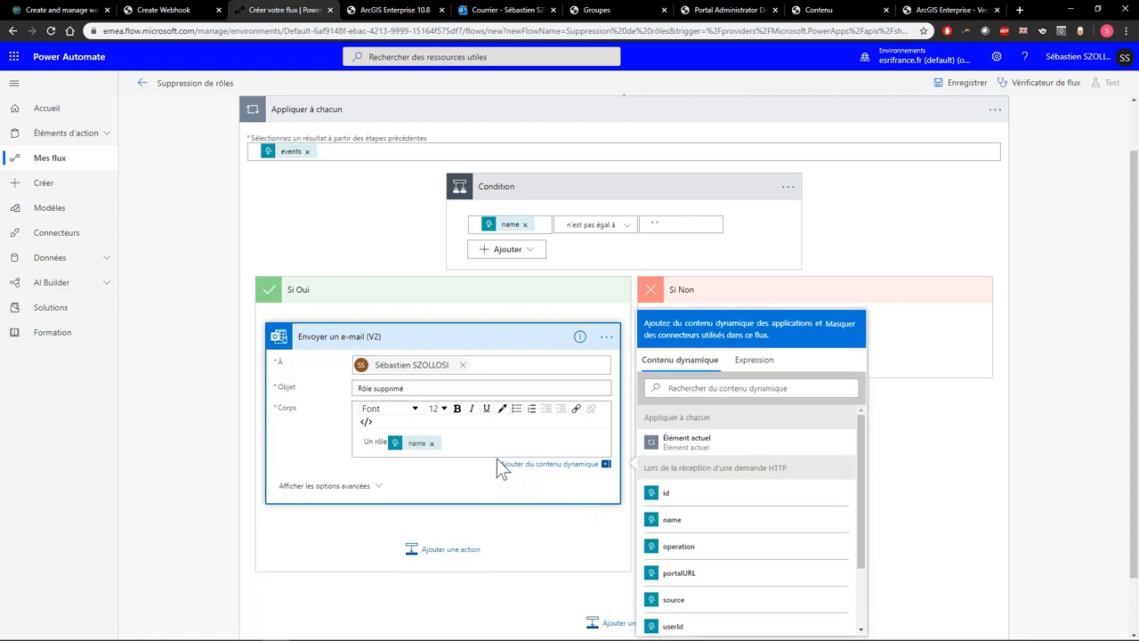
{"action": "type", "text": "a été supprimé"}
{"action": "double_click", "coordinate": [368, 442]}
{"action": "type", "text": "Le"}
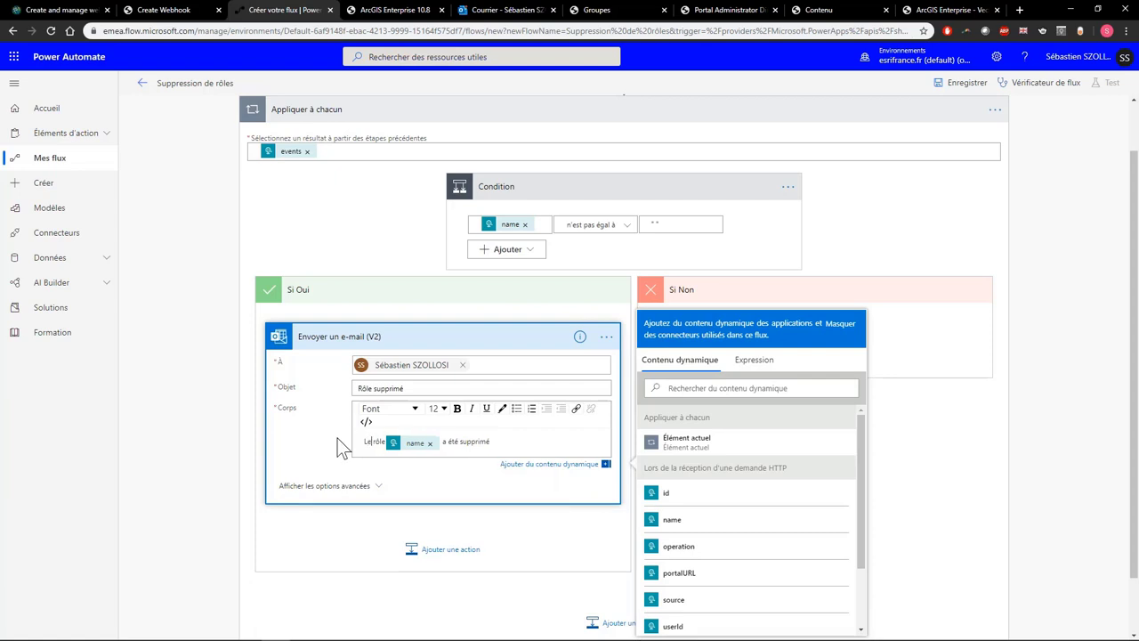
Step: Change the e-mail subject to "Un rôle a été supprimé" and save the flow
{"action": "triple_click", "coordinate": [413, 387]}
{"action": "type", "text": "U"}
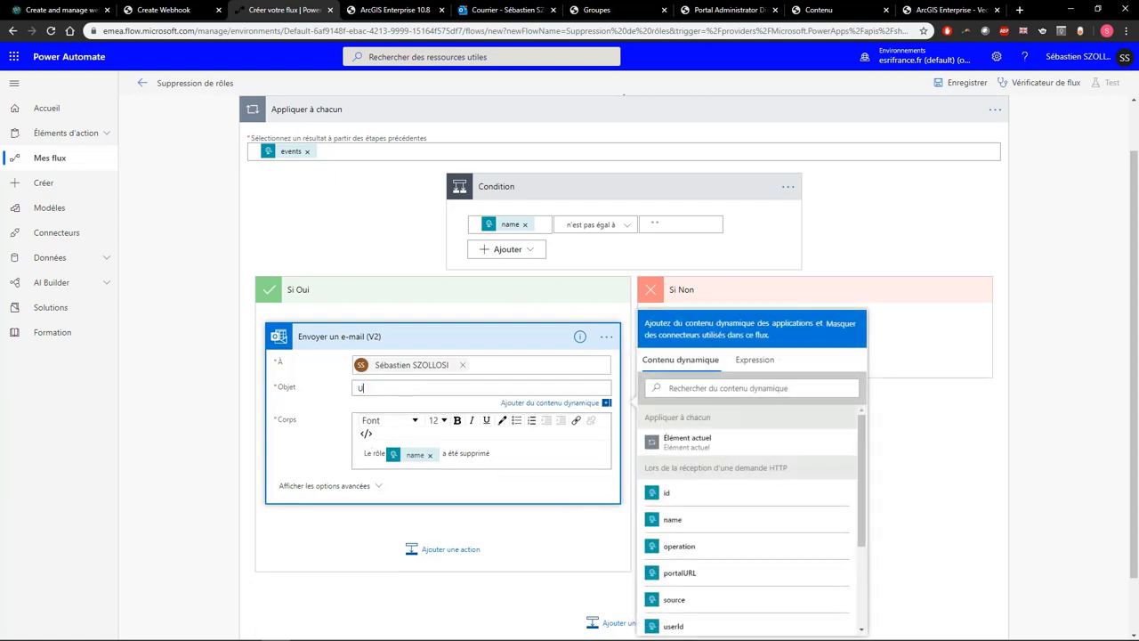
{"action": "type", "text": "n rôle a été supprimé"}
{"action": "left_click", "coordinate": [231, 426]}
{"action": "scroll", "coordinate": [904, 449], "scroll_direction": "up", "scroll_amount": 2}
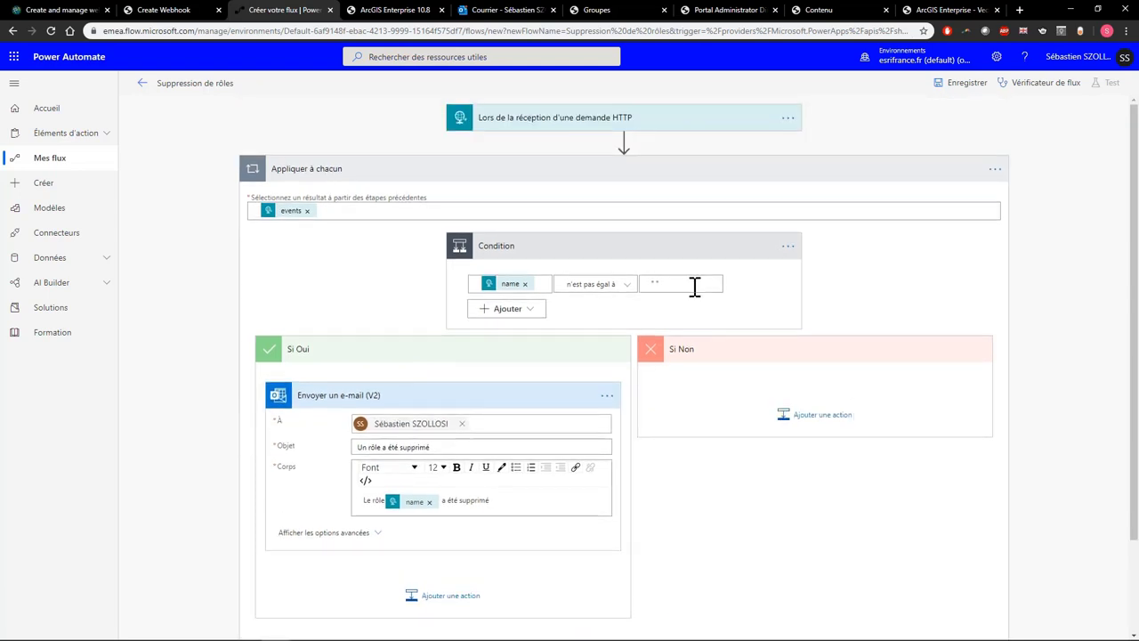
{"action": "scroll", "coordinate": [991, 381], "scroll_direction": "down", "scroll_amount": 3}
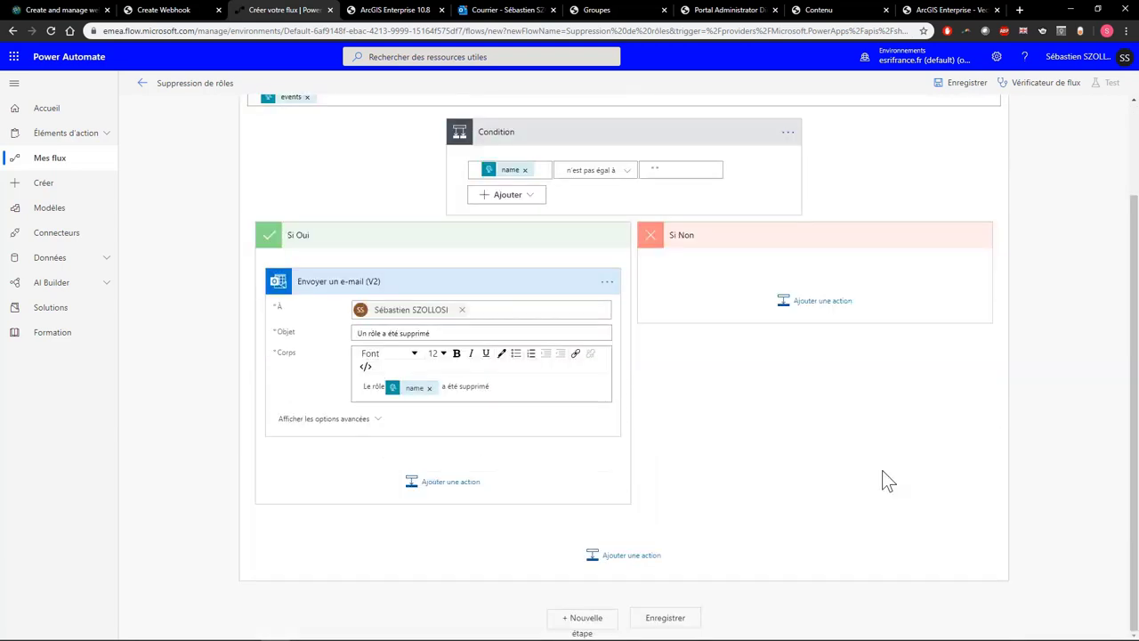
{"action": "left_click", "coordinate": [666, 617]}
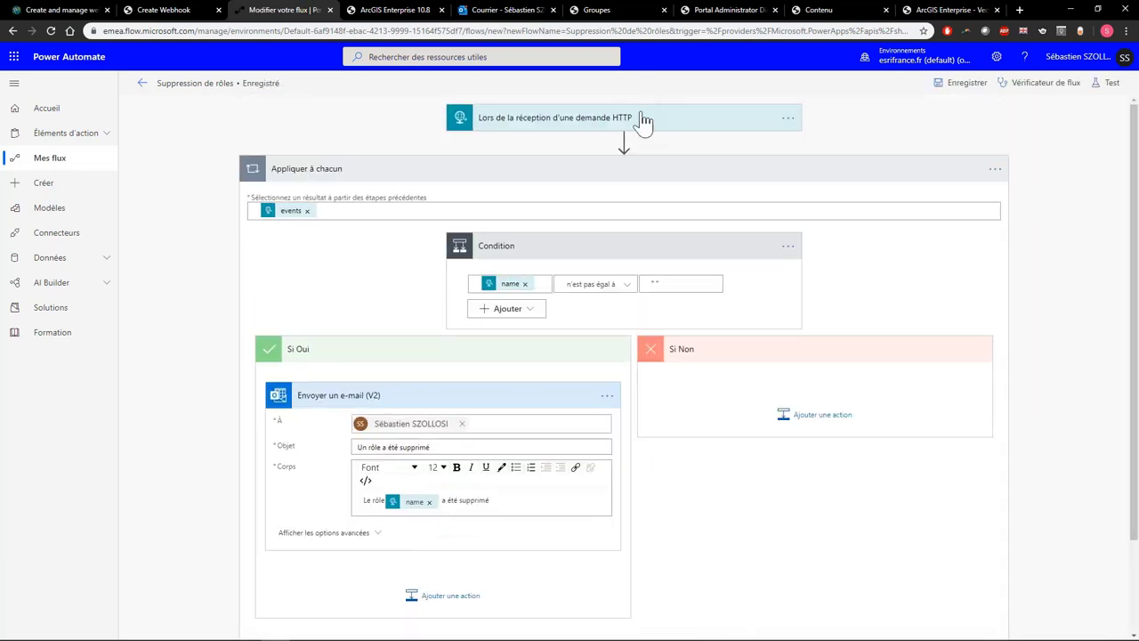
Step: Copy the HTTP trigger's generated POST URL and paste it as the Payload URL in the ArcGIS Portal Directory's Create Webhook form
{"action": "left_click", "coordinate": [644, 127]}
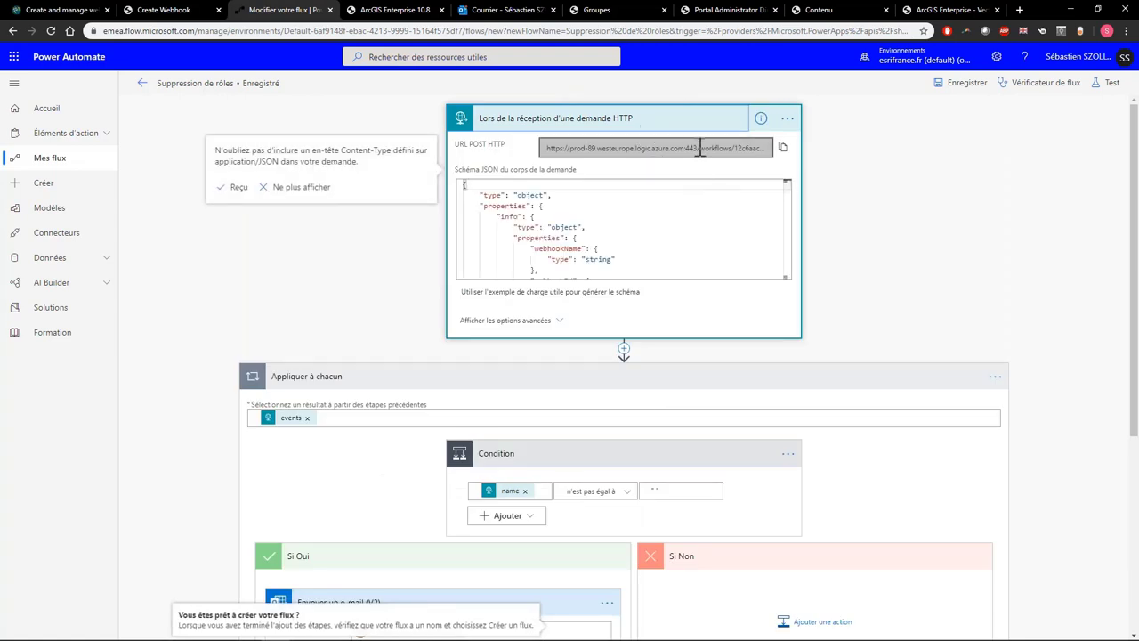
{"action": "left_click", "coordinate": [782, 149]}
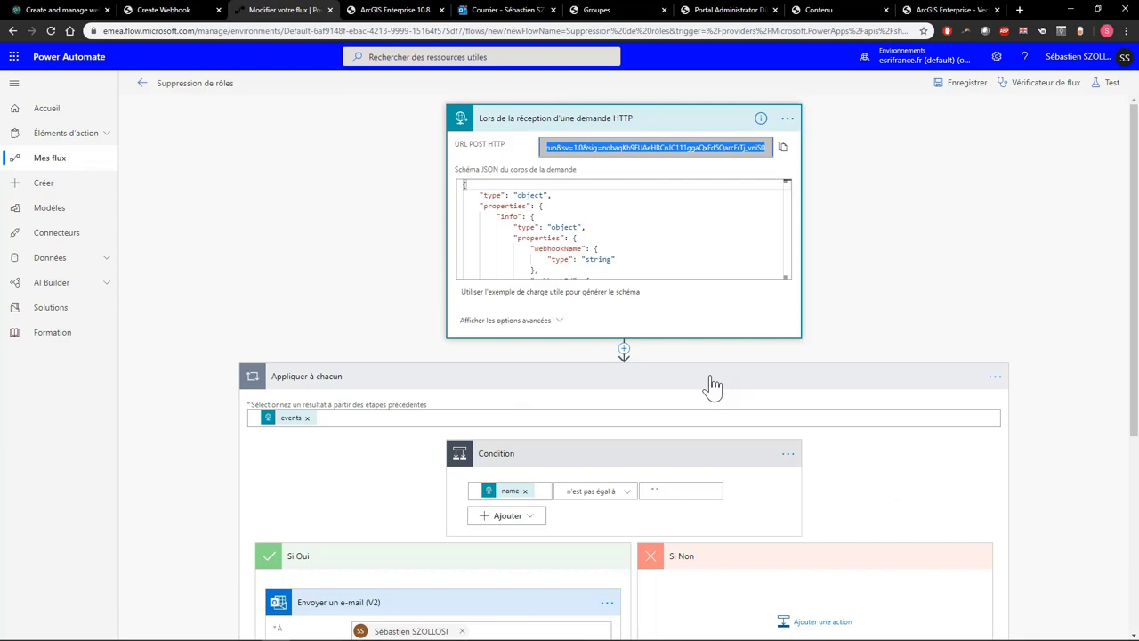
{"action": "left_click", "coordinate": [178, 12]}
{"action": "left_click", "coordinate": [287, 121]}
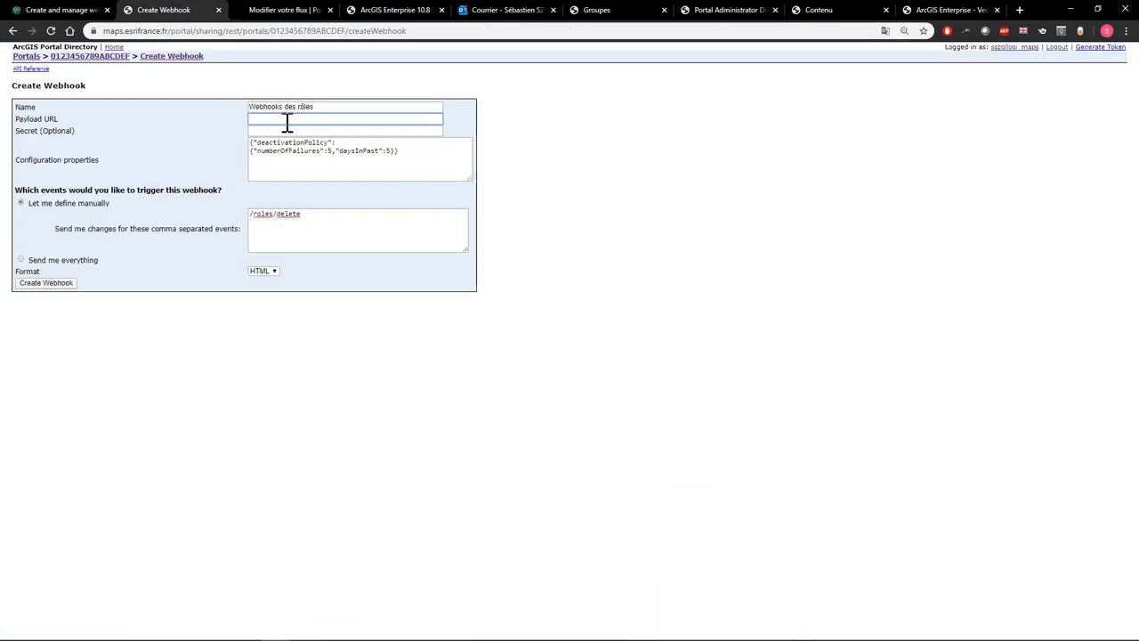
{"action": "key", "text": "ctrl+v"}
{"action": "key", "text": "ctrl+a"}
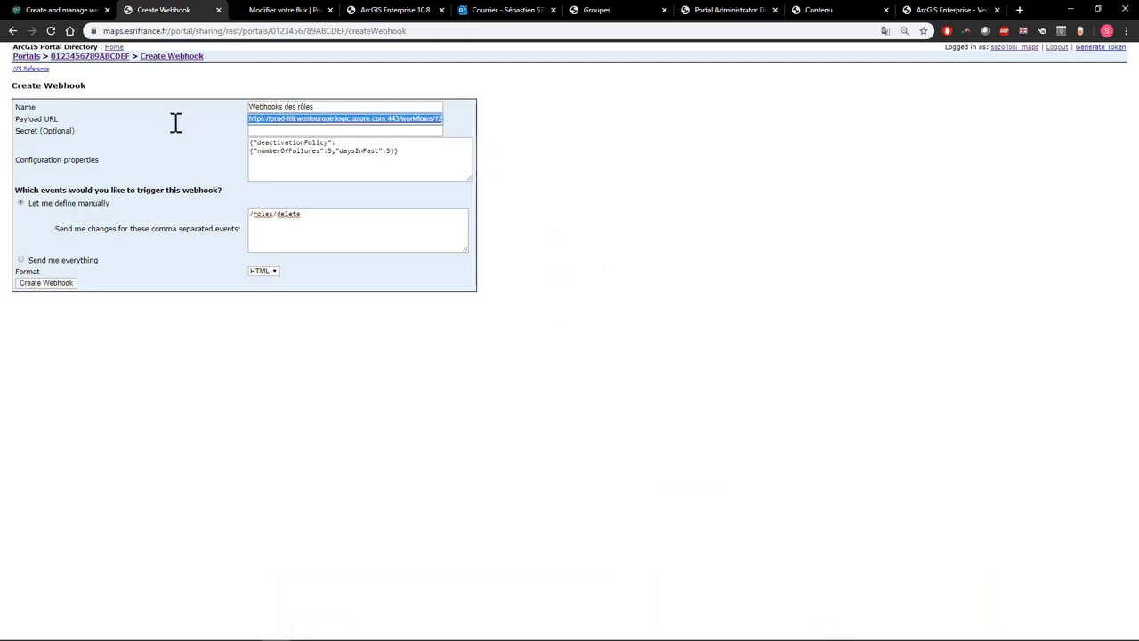
Step: Set the form's response format to JSON and create the webhook
{"action": "left_click", "coordinate": [334, 298]}
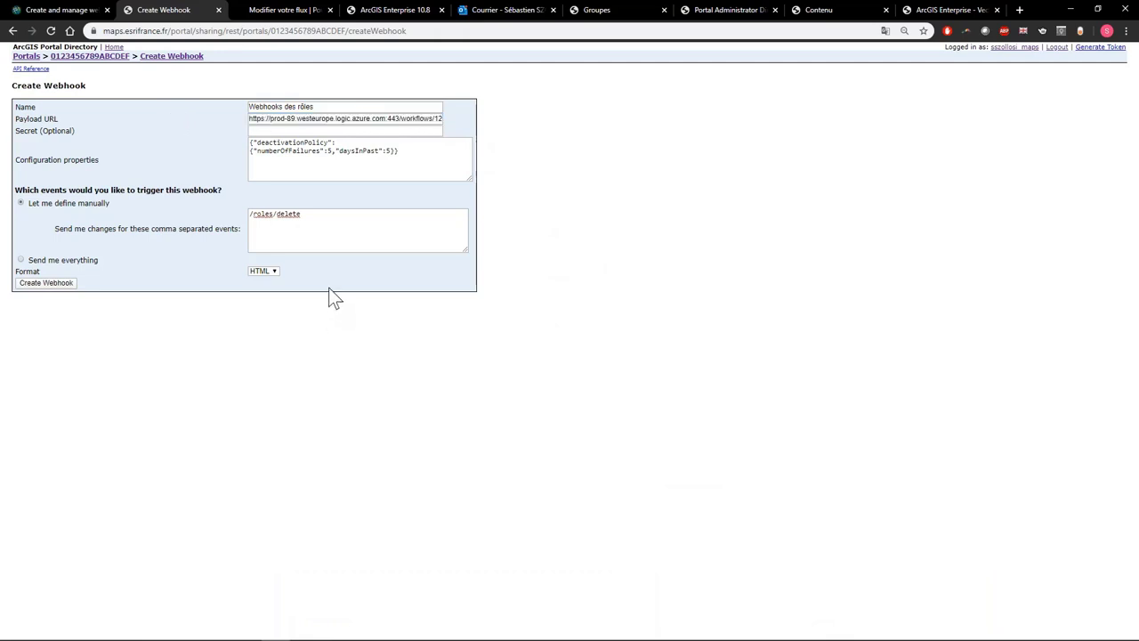
{"action": "left_click", "coordinate": [273, 271]}
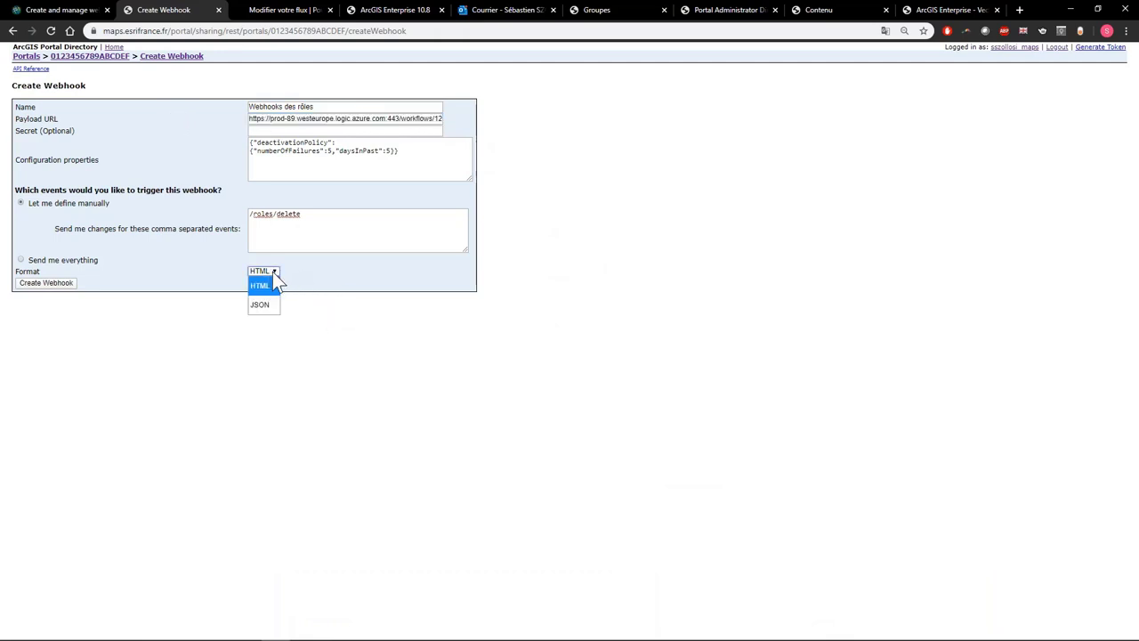
{"action": "left_click", "coordinate": [61, 285]}
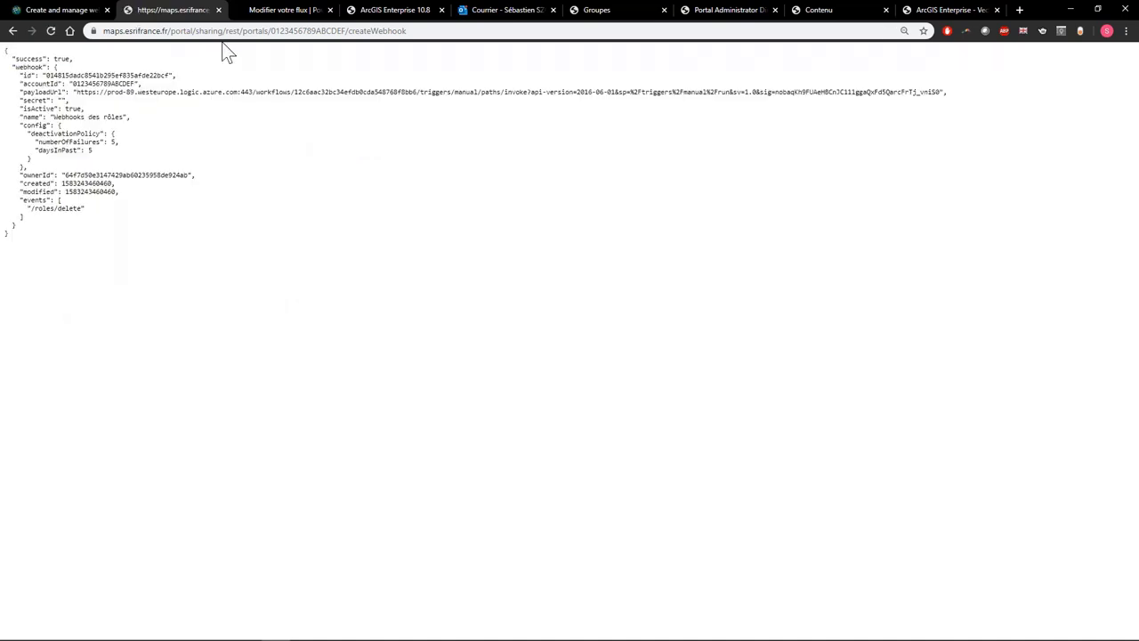
Step: Open the portal's webhooks resource by replacing createWebhook with webhooks at the end of the page address
{"action": "left_click_drag", "start_coordinate": [433, 30], "coordinate": [354, 43]}
{"action": "type", "text": "webhooks"}
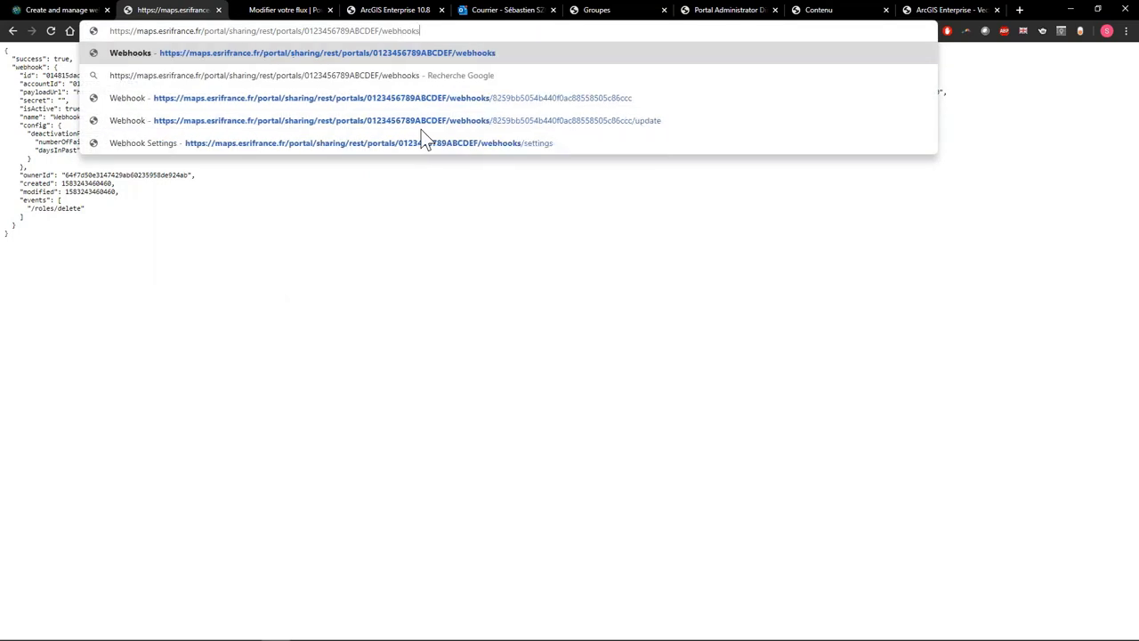
{"action": "key", "text": "Return"}
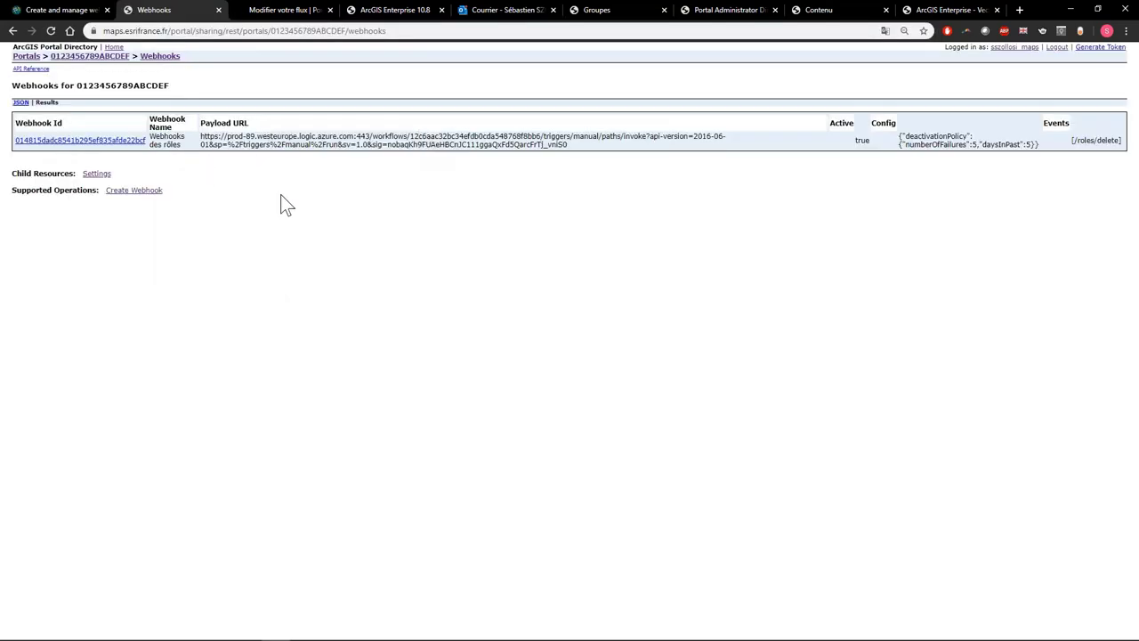
Step: Delete the "Stagiaire" role from the ArcGIS Enterprise portal's member roles and dismiss the notice
{"action": "left_click", "coordinate": [283, 10]}
{"action": "left_click", "coordinate": [378, 11]}
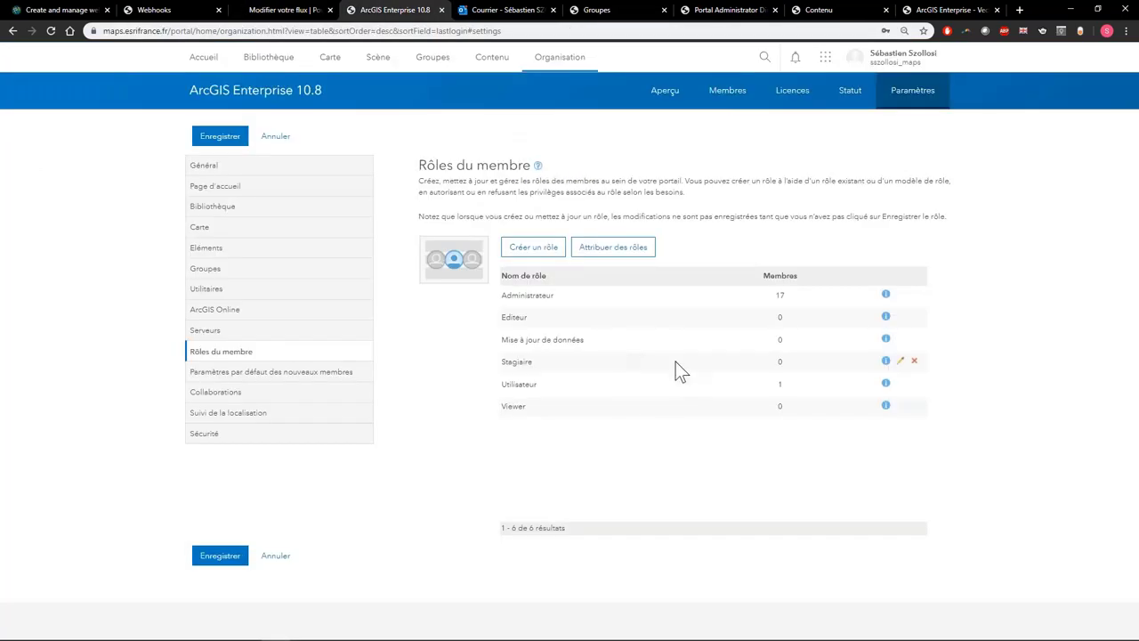
{"action": "left_click", "coordinate": [914, 360]}
{"action": "left_click", "coordinate": [600, 368]}
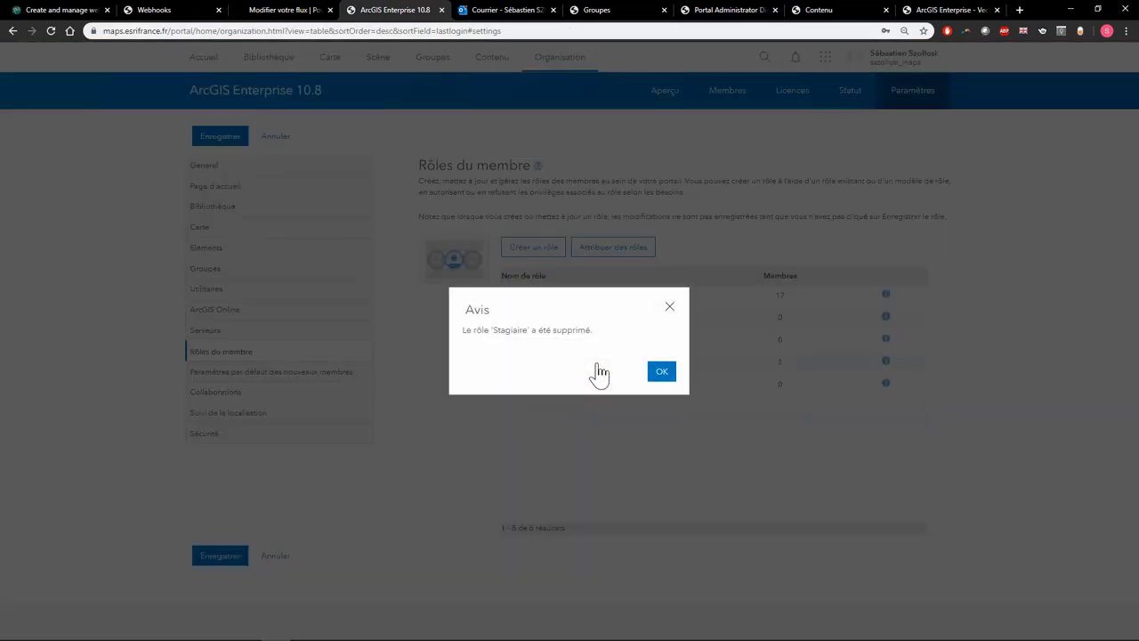
{"action": "left_click", "coordinate": [659, 373]}
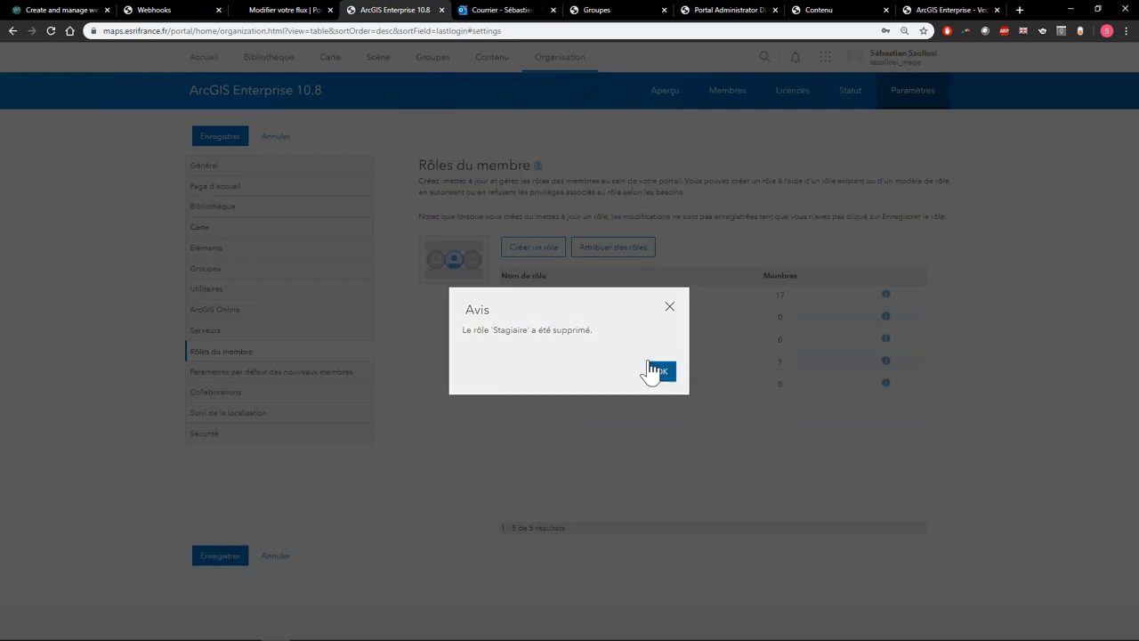
Step: Switch to the Outlook mailbox, search again for "Un rôle a été supprimé" and open the notification e-mail
{"action": "left_click", "coordinate": [511, 12]}
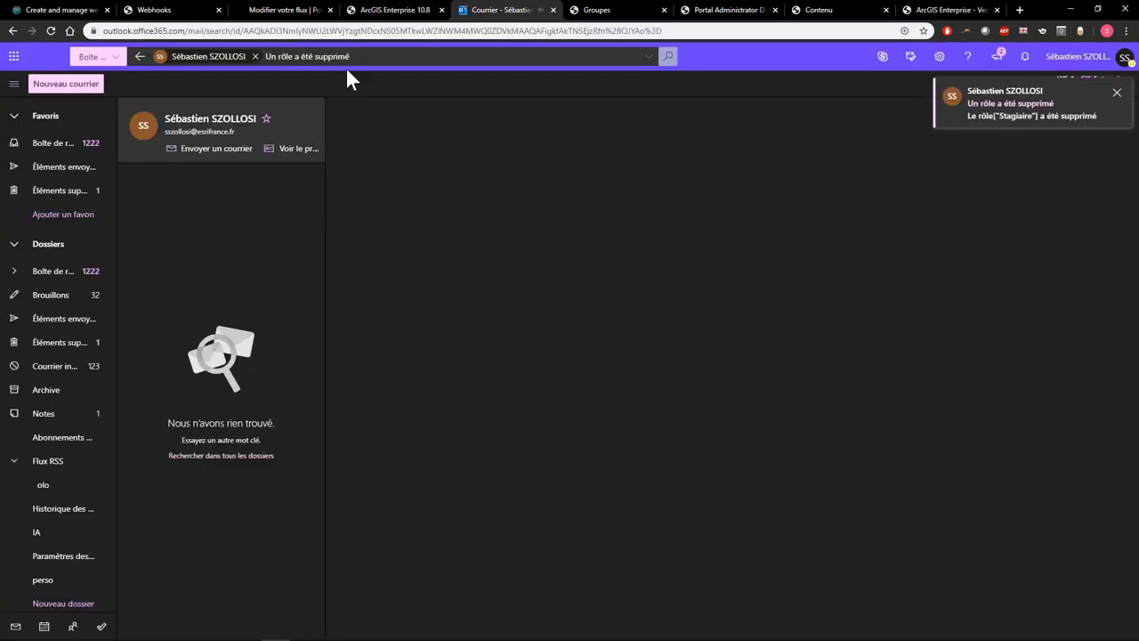
{"action": "left_click", "coordinate": [378, 57]}
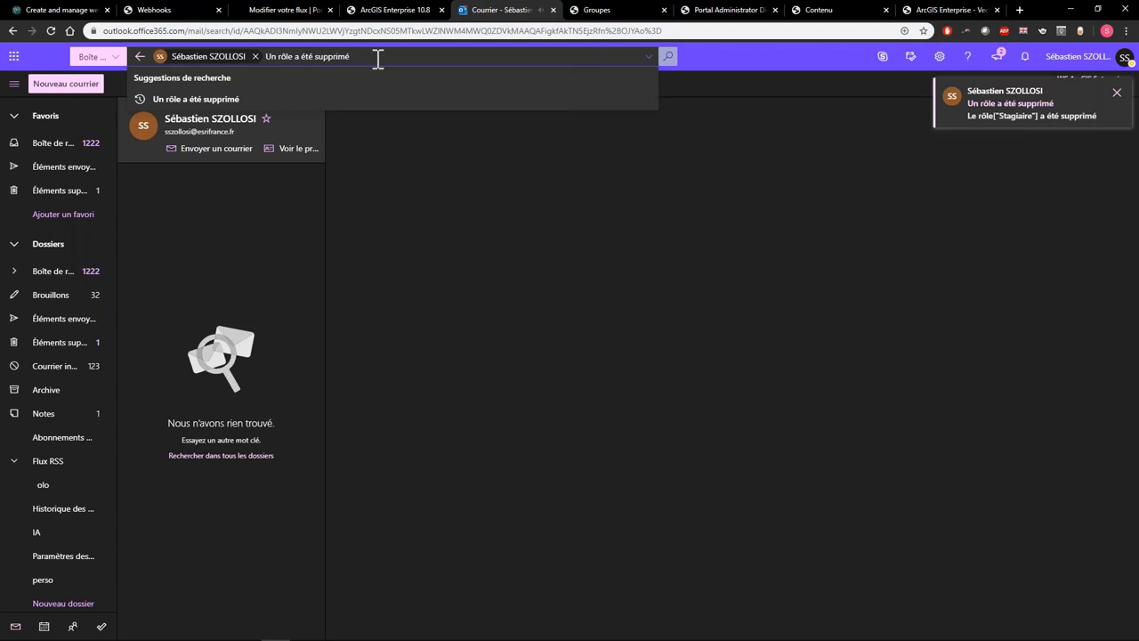
{"action": "left_click", "coordinate": [351, 99]}
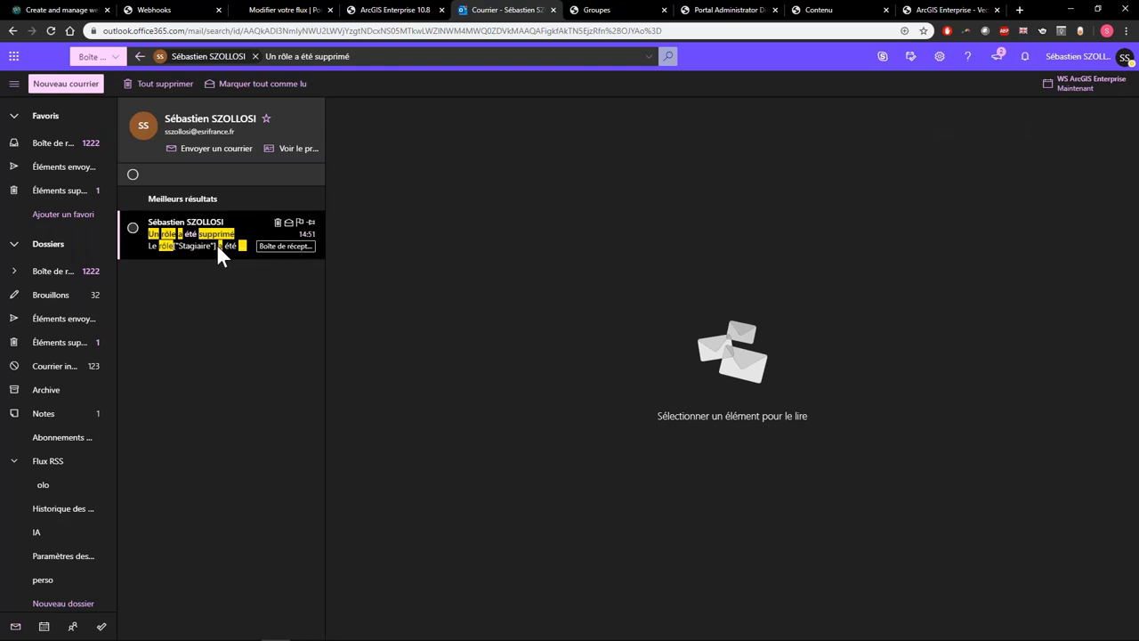
{"action": "left_click", "coordinate": [216, 244]}
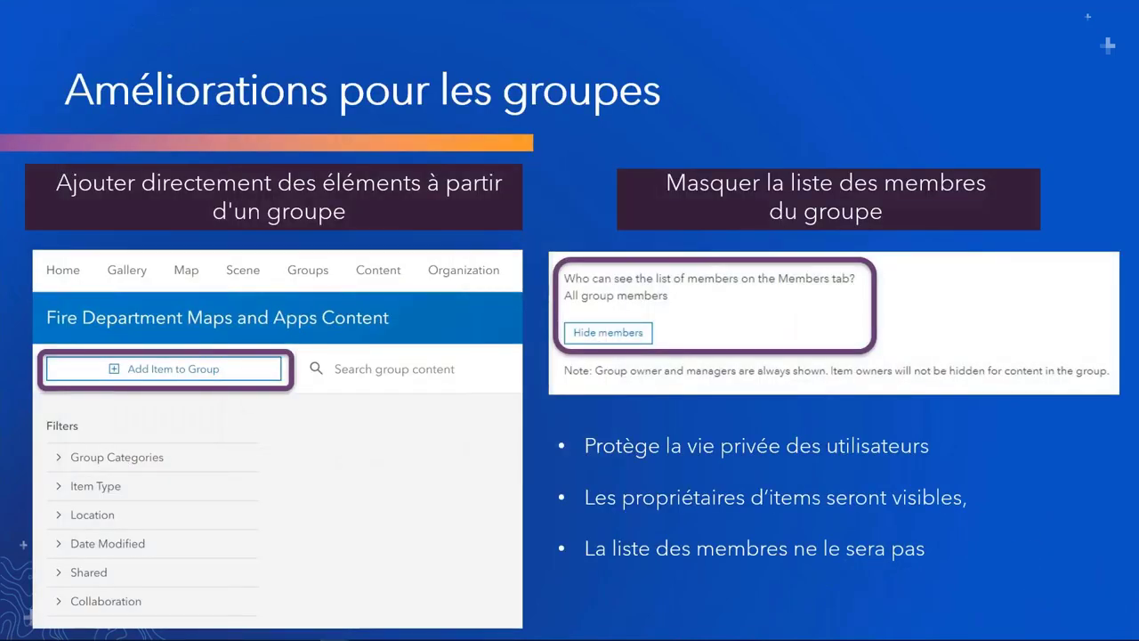
{"action": "mouse_move", "coordinate": [523, 612]}
{"action": "key", "text": "Right"}
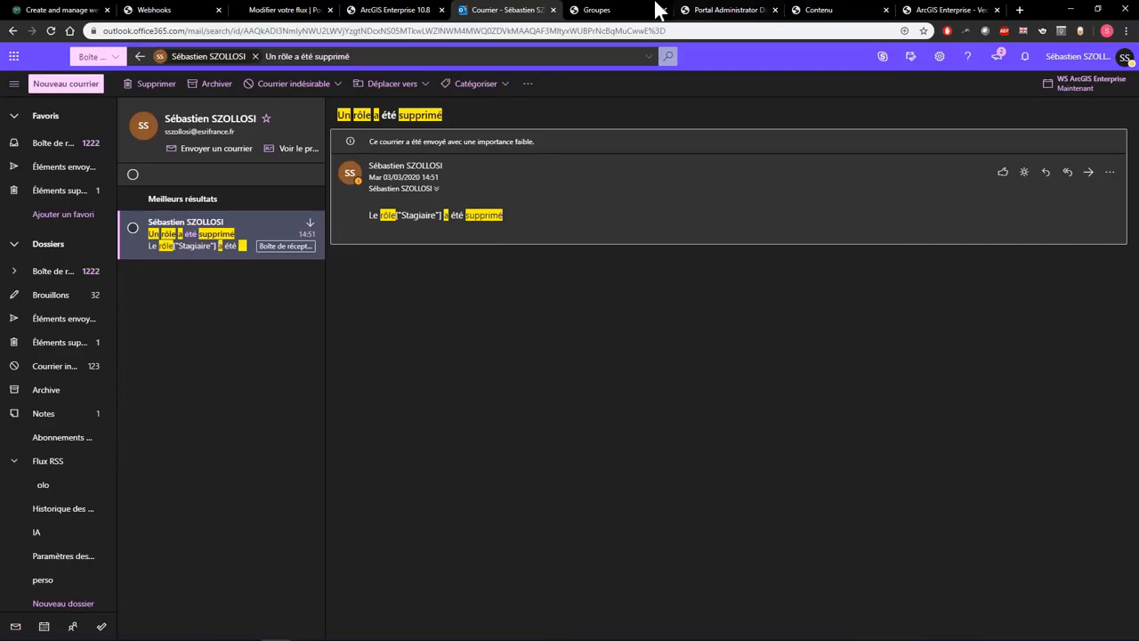
Step: Open the portal group "Gestion des espaces verts administration" and examine its settings, including who can see the member list
{"action": "left_click", "coordinate": [614, 11]}
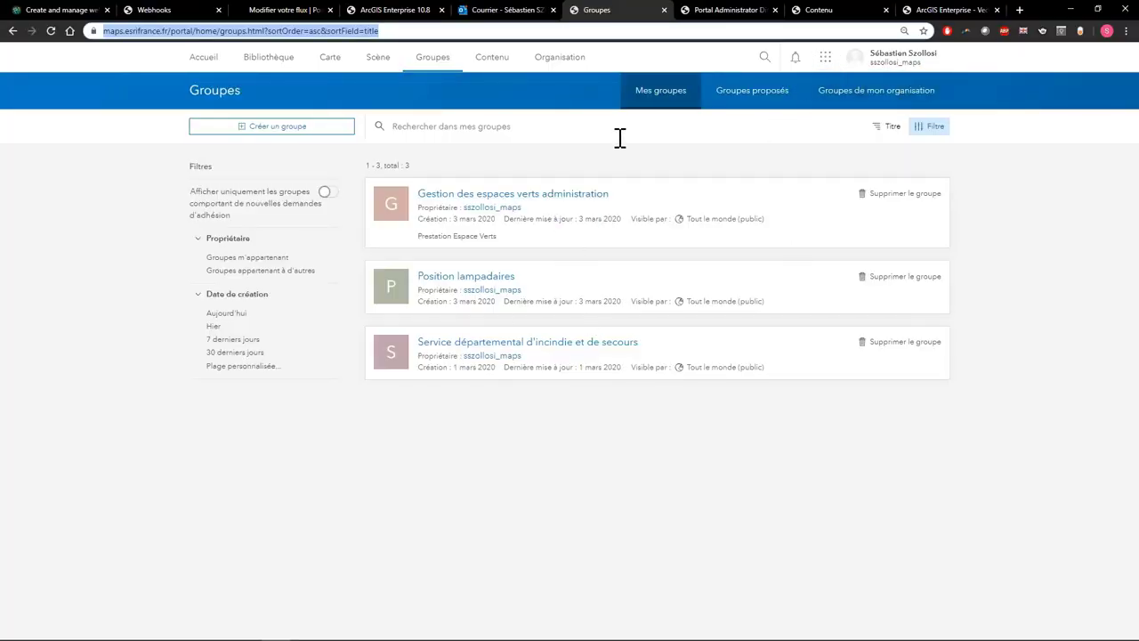
{"action": "left_click", "coordinate": [577, 194]}
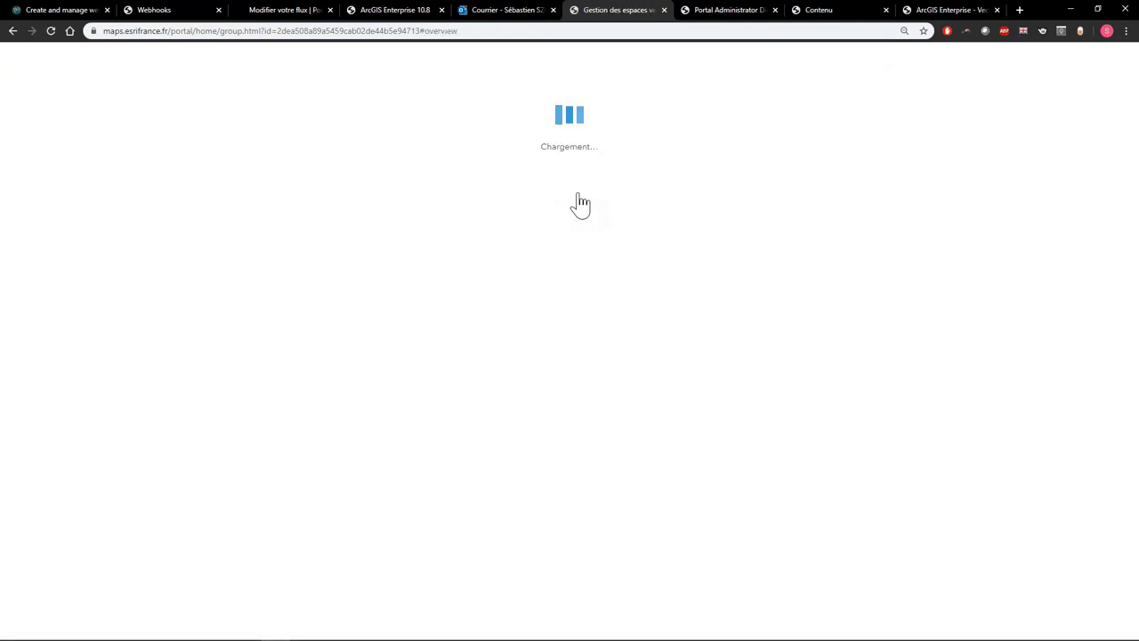
{"action": "left_click", "coordinate": [917, 92]}
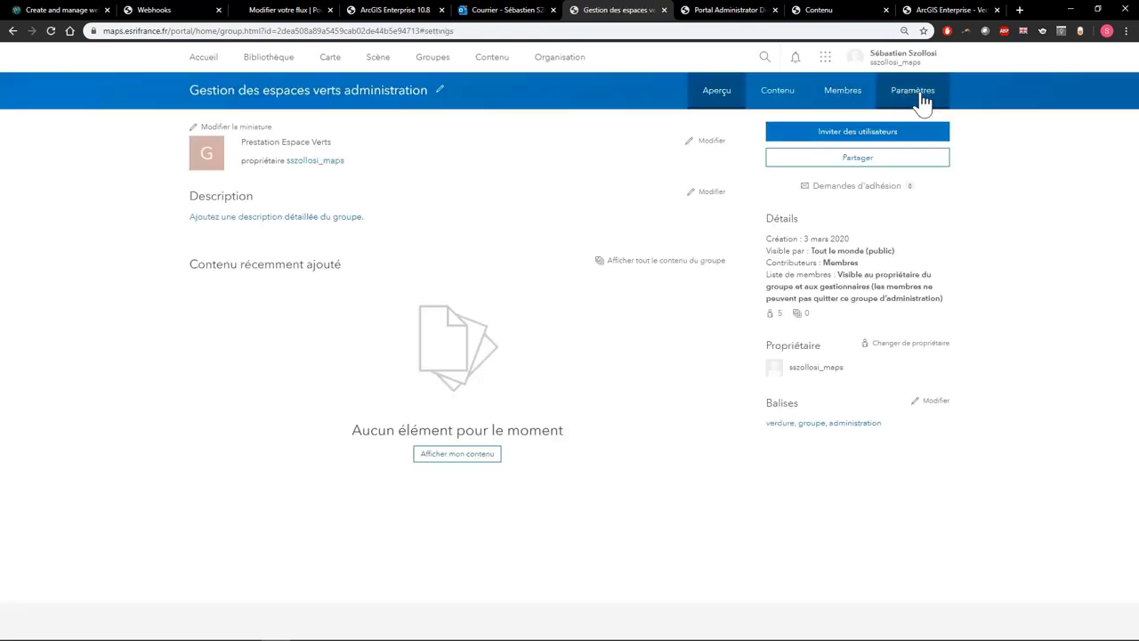
{"action": "scroll", "coordinate": [410, 241], "scroll_direction": "down", "scroll_amount": 3}
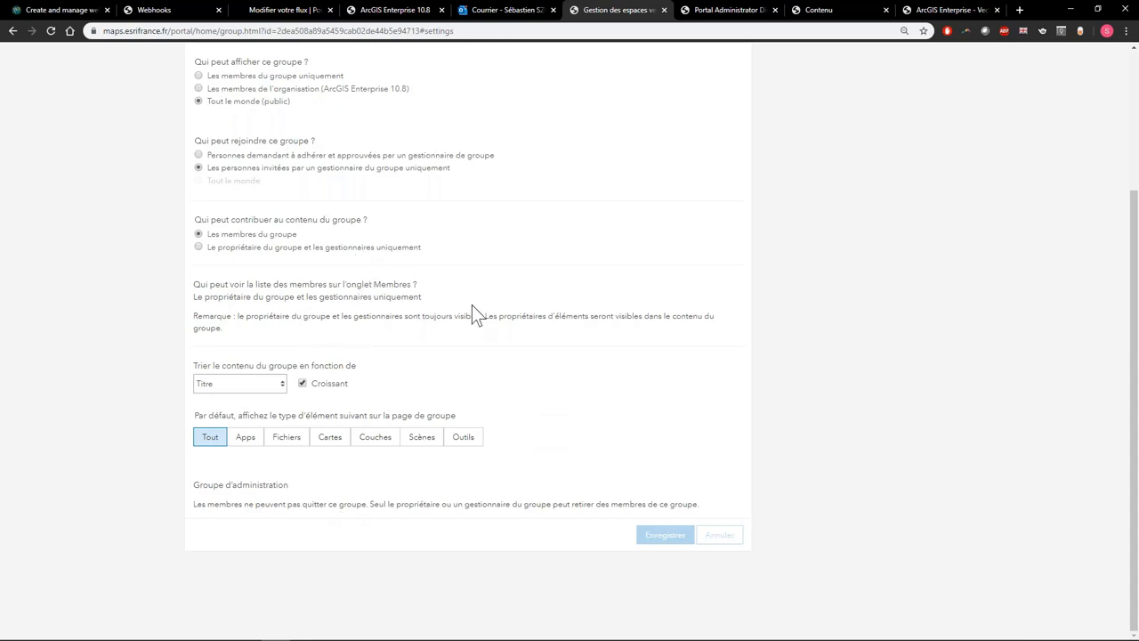
{"action": "scroll", "coordinate": [561, 332], "scroll_direction": "up", "scroll_amount": 4}
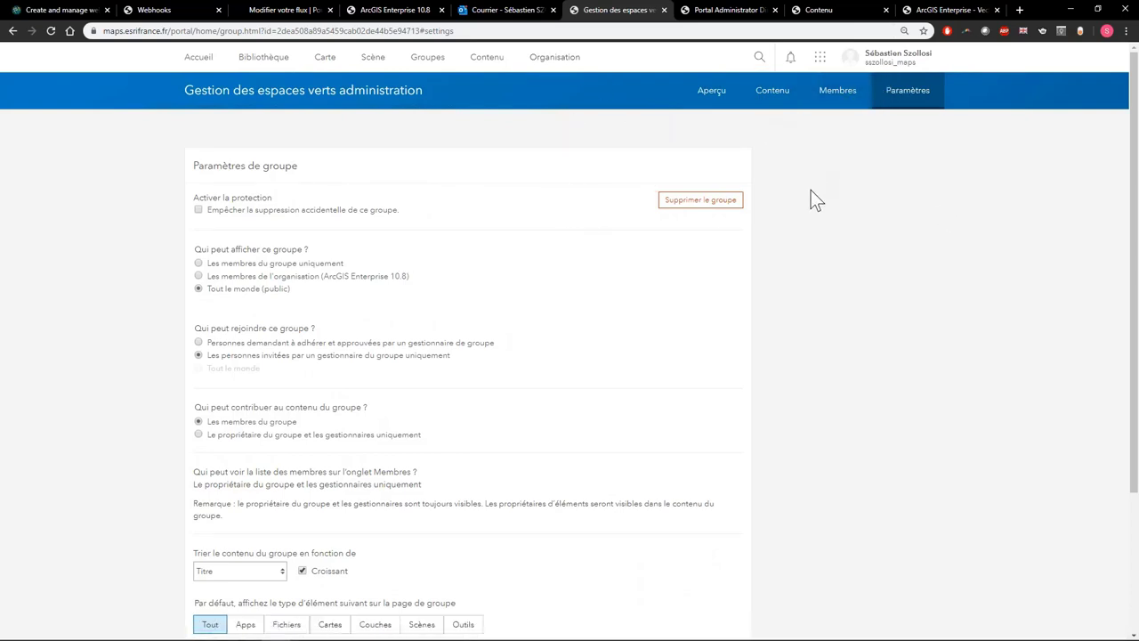
Step: Open the organization's security settings and turn on the warning message shown at access in the connection notice
{"action": "left_click", "coordinate": [576, 62]}
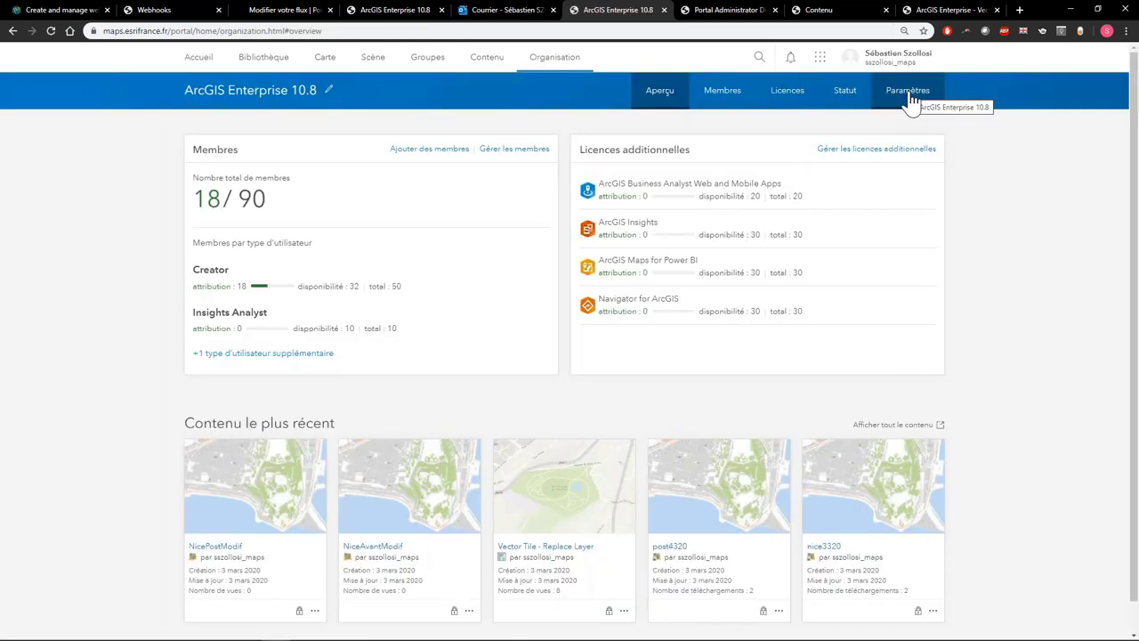
{"action": "left_click", "coordinate": [910, 98]}
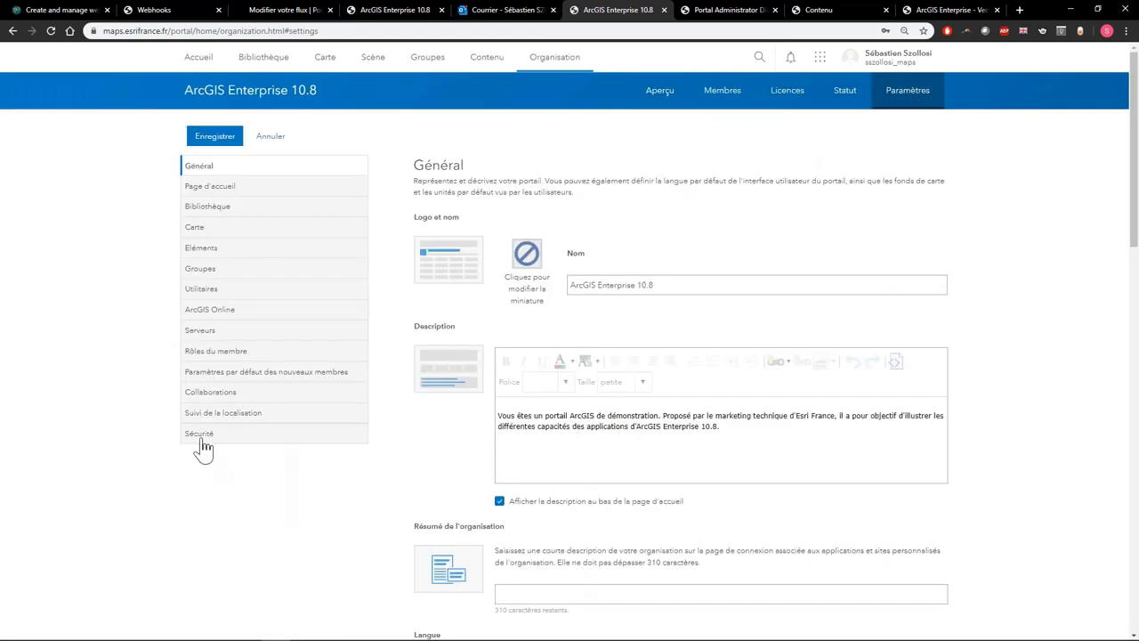
{"action": "left_click", "coordinate": [201, 436]}
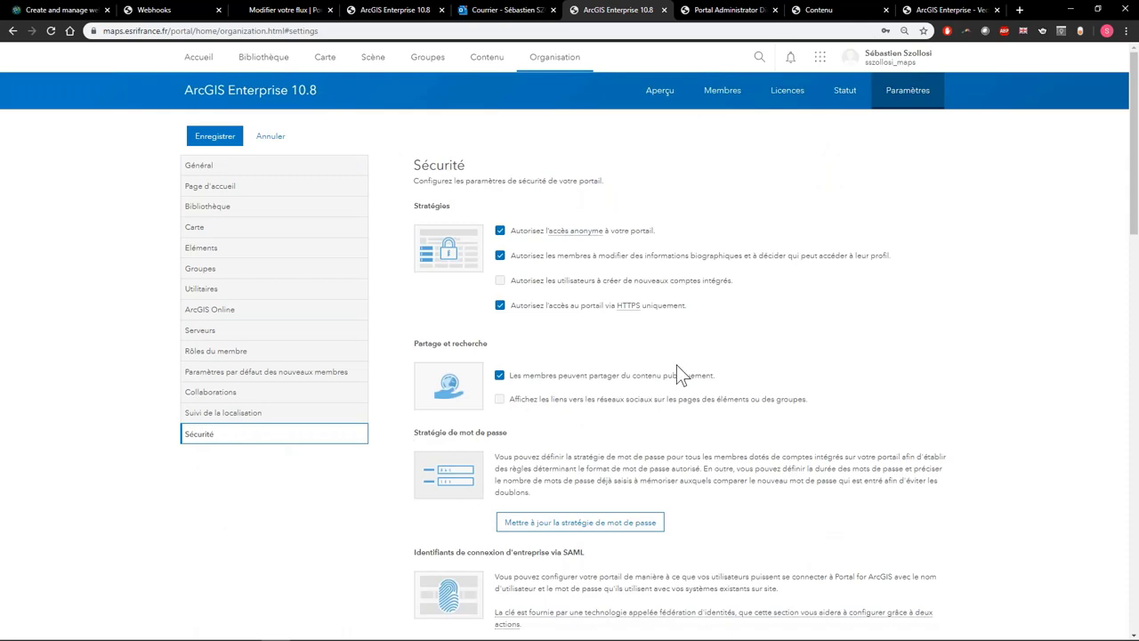
{"action": "scroll", "coordinate": [676, 365], "scroll_direction": "down", "scroll_amount": 2}
{"action": "scroll", "coordinate": [471, 293], "scroll_direction": "down", "scroll_amount": 3}
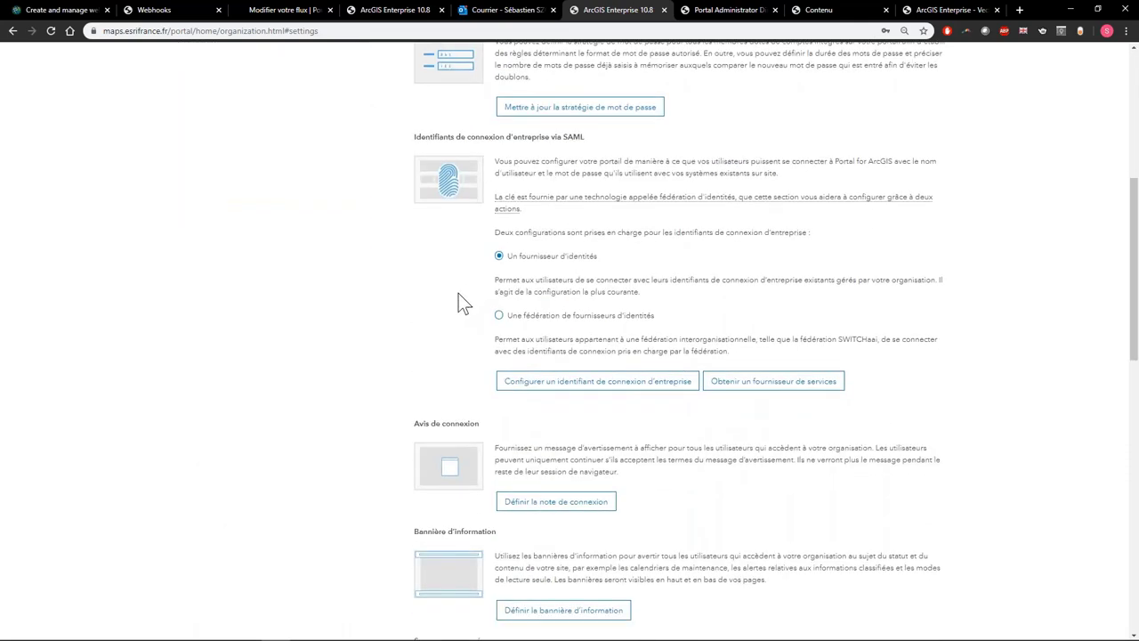
{"action": "scroll", "coordinate": [458, 294], "scroll_direction": "down", "scroll_amount": 2}
{"action": "left_click", "coordinate": [576, 324]}
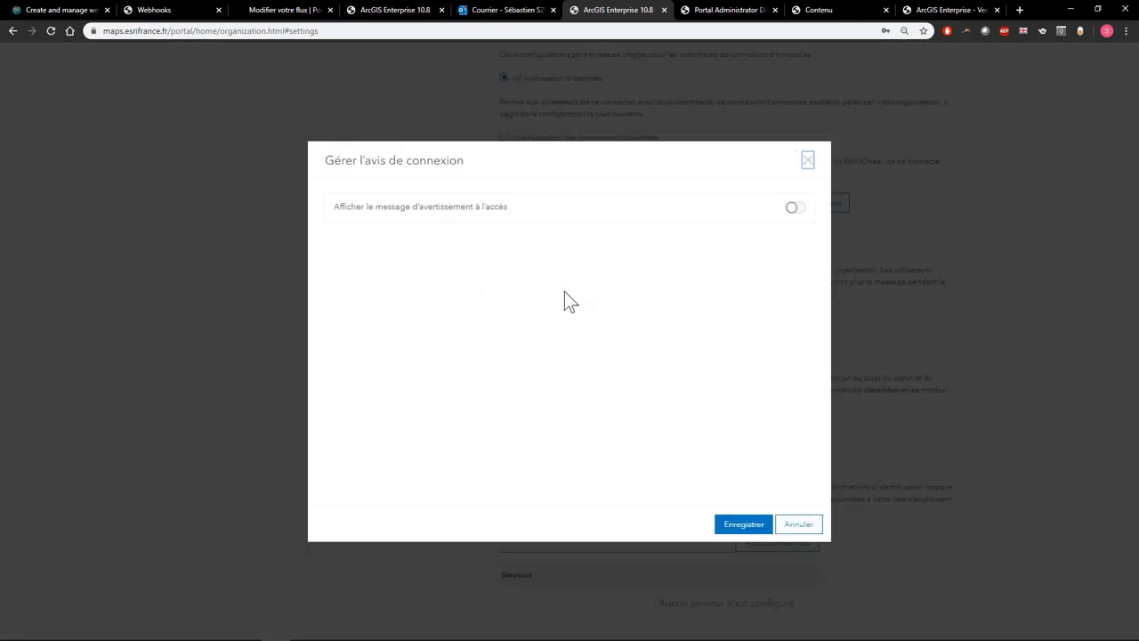
{"action": "left_click", "coordinate": [790, 208]}
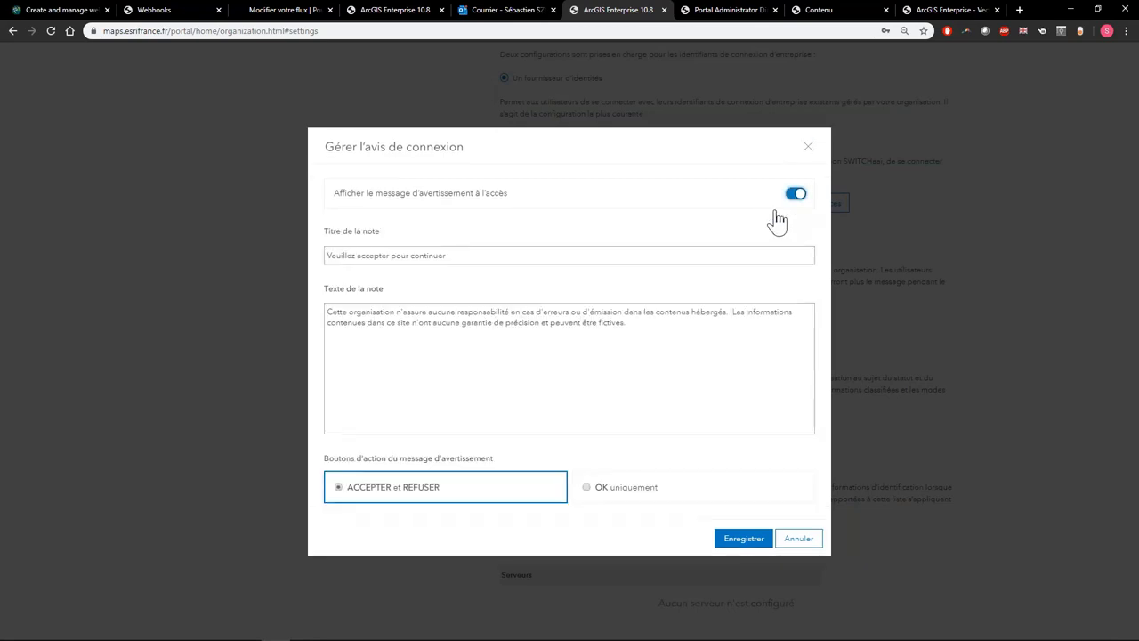
Step: Replace the connection notice's title with "Mise à jour à venir aujourd'hui"
{"action": "left_click", "coordinate": [455, 257]}
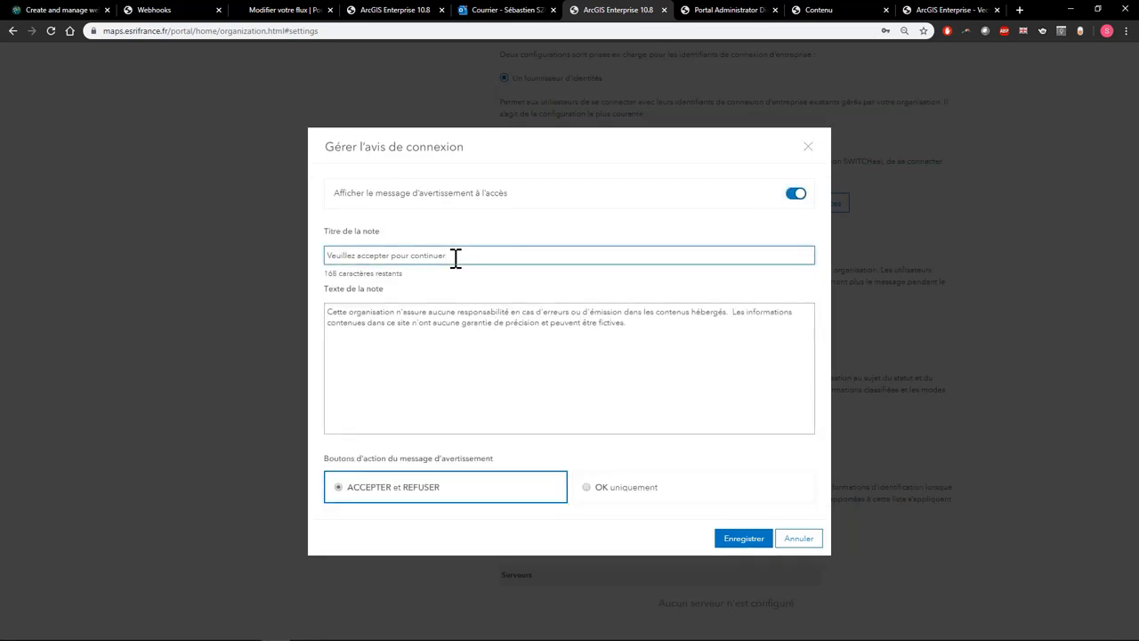
{"action": "triple_click", "coordinate": [455, 256]}
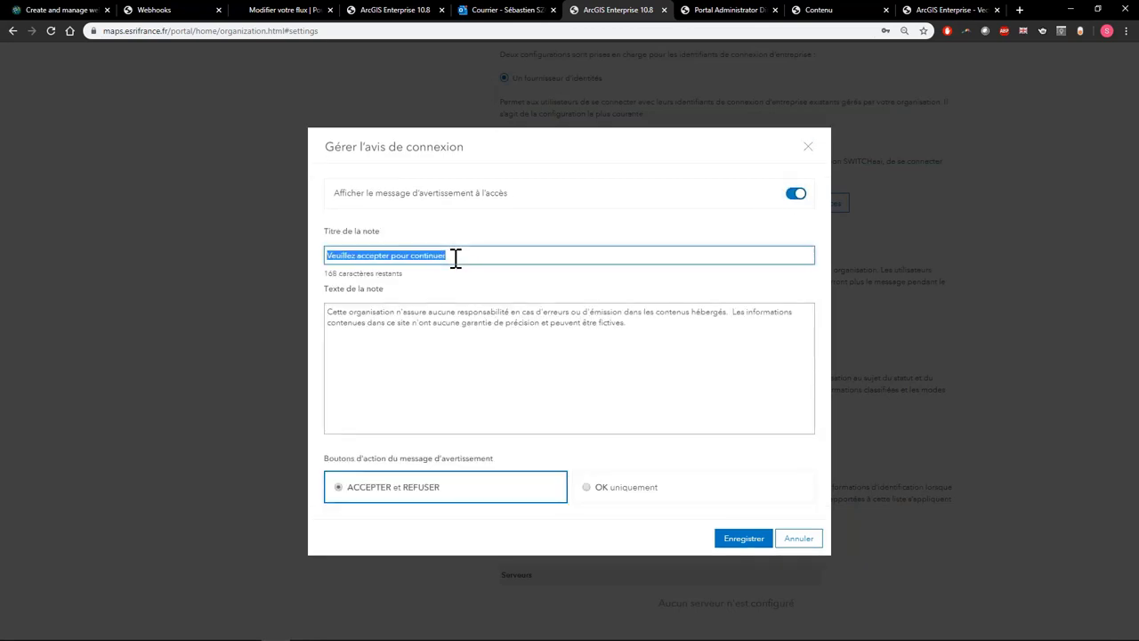
{"action": "type", "text": "Mise à j"}
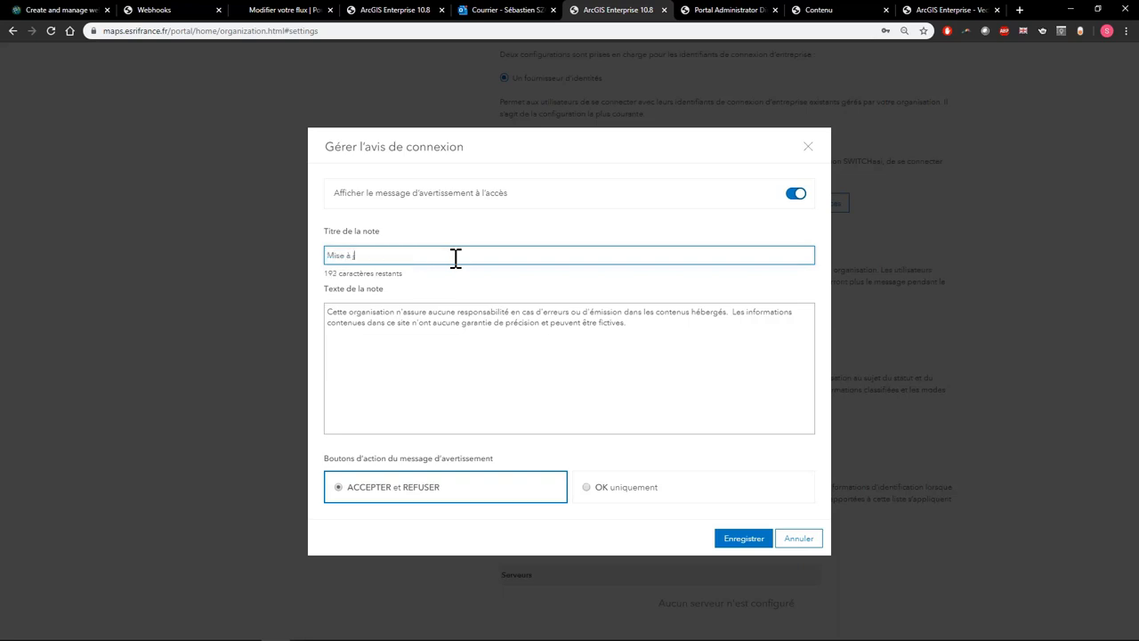
{"action": "type", "text": "our à venir aujourd'hui"}
Step: Replace the notice text with "Le portail sera en lecture seule aujourd'hui." and save the connection notice
{"action": "triple_click", "coordinate": [691, 401]}
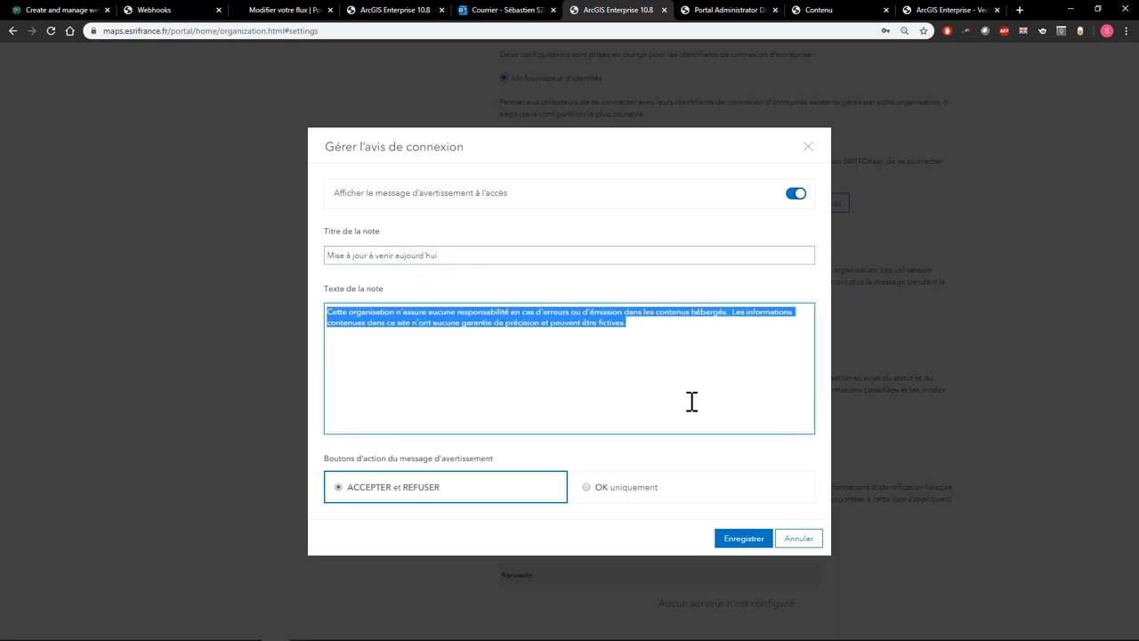
{"action": "key", "text": "BackSpace"}
{"action": "type", "text": "Le por"}
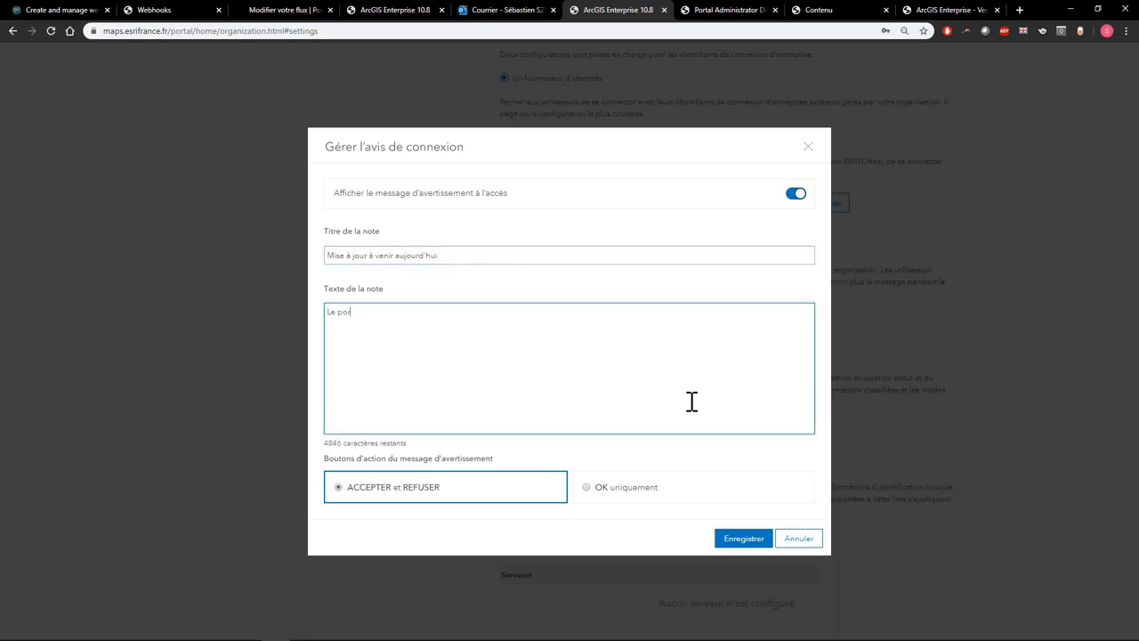
{"action": "type", "text": "tail sera en lecture seule aujourd'hui."}
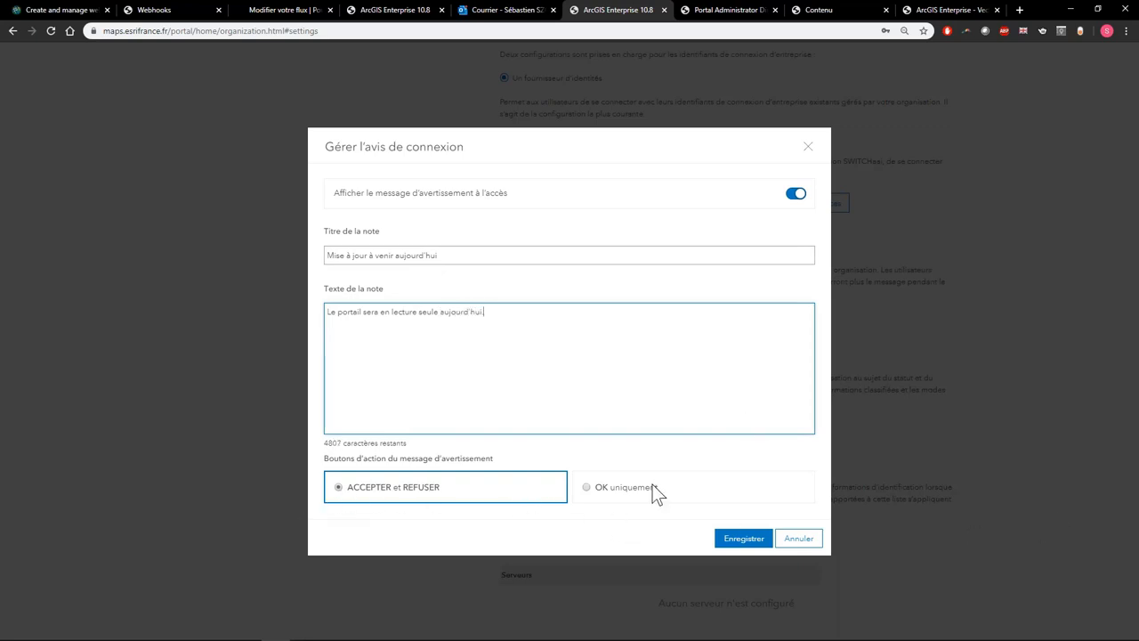
{"action": "left_click", "coordinate": [741, 541]}
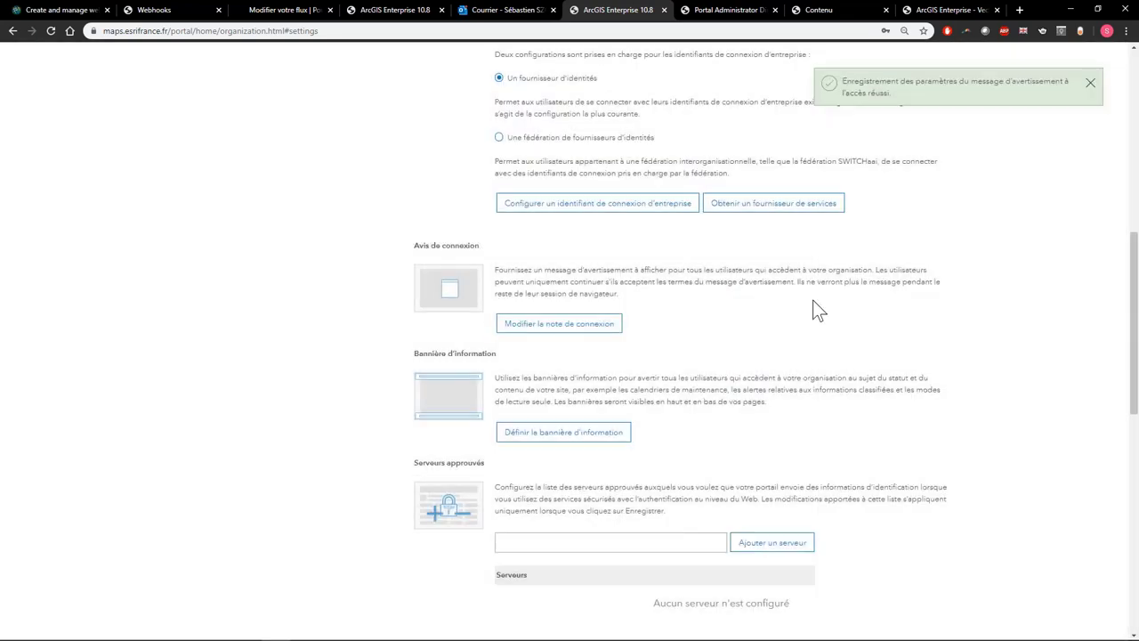
Step: Turn on the organization's information banner with its existing maintenance text and colours, and save it
{"action": "scroll", "coordinate": [711, 355], "scroll_direction": "down", "scroll_amount": 1}
{"action": "left_click", "coordinate": [563, 371]}
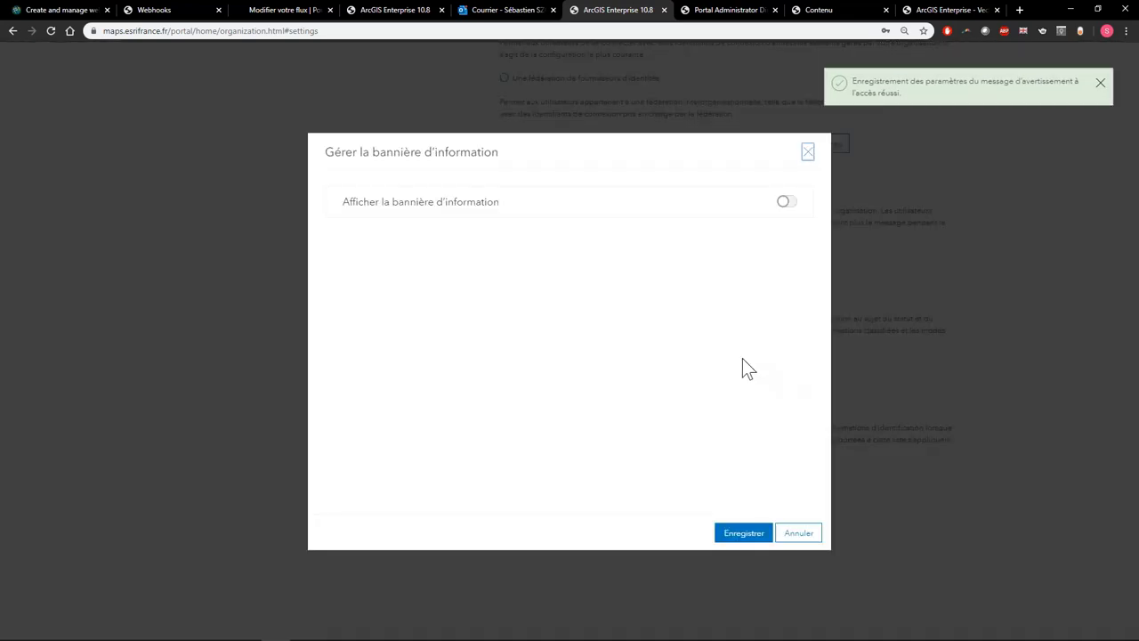
{"action": "left_click", "coordinate": [767, 210]}
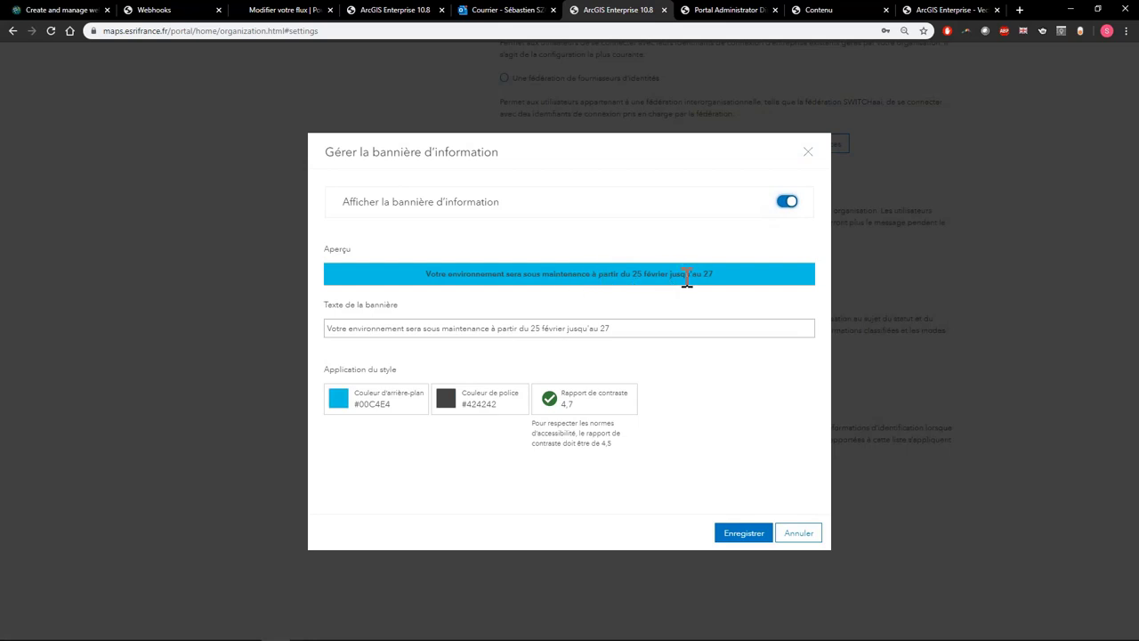
{"action": "left_click", "coordinate": [732, 537]}
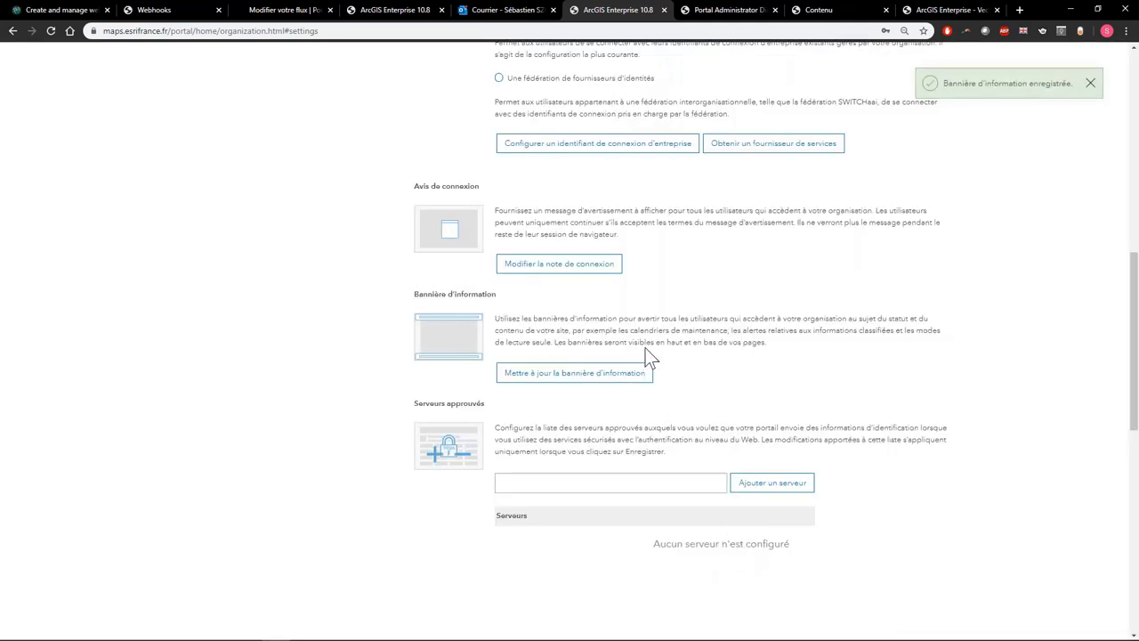
Step: Save the organization's security settings and check the maintenance banner text above the portal header
{"action": "scroll", "coordinate": [649, 361], "scroll_direction": "up", "scroll_amount": 7}
{"action": "scroll", "coordinate": [196, 147], "scroll_direction": "up", "scroll_amount": 1}
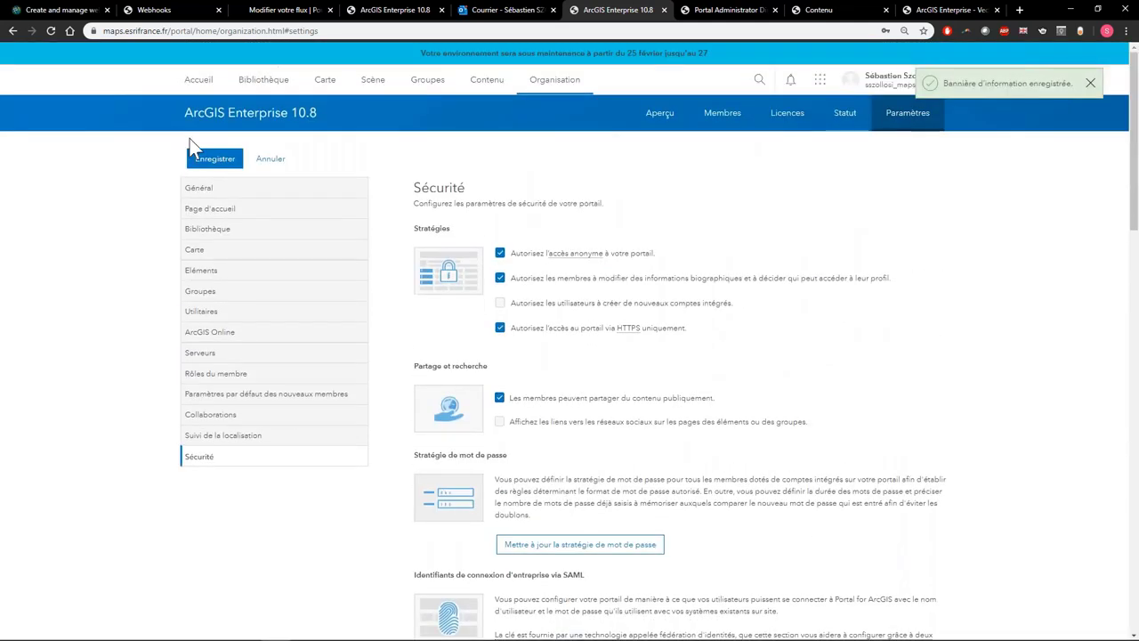
{"action": "left_click", "coordinate": [223, 158]}
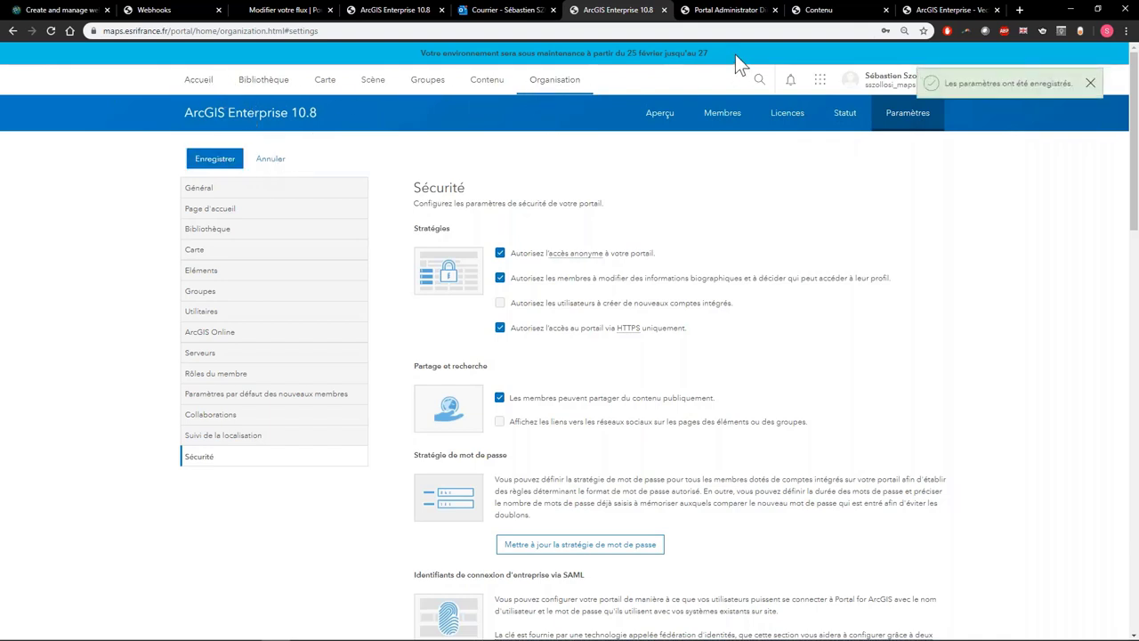
{"action": "left_click_drag", "start_coordinate": [735, 54], "coordinate": [427, 52]}
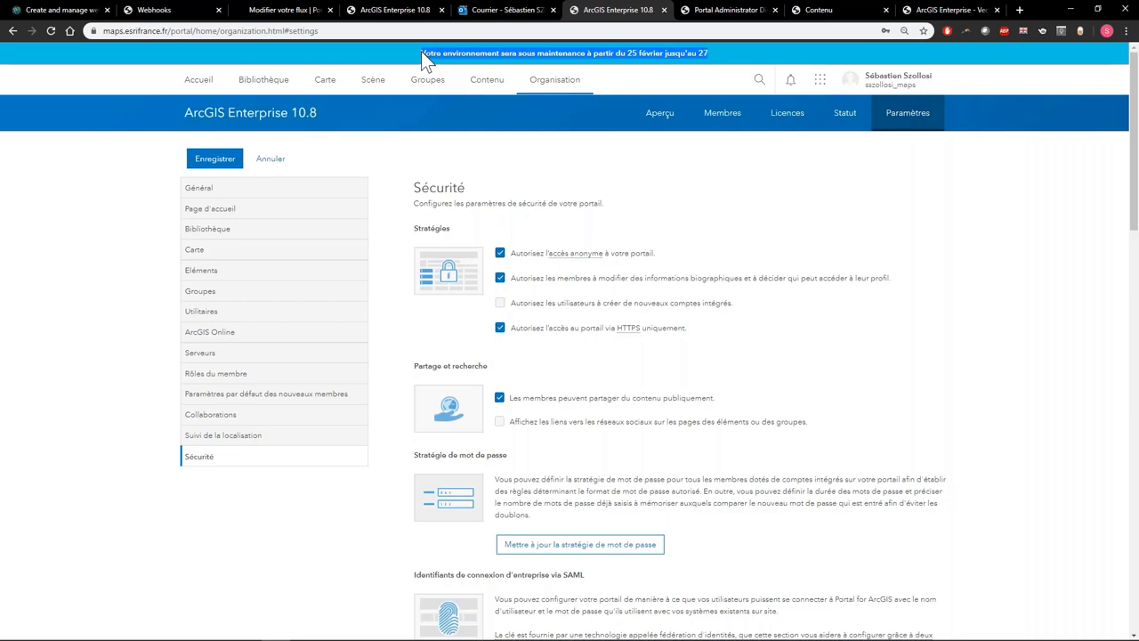
{"action": "left_click_drag", "start_coordinate": [1135, 137], "coordinate": [1004, 97]}
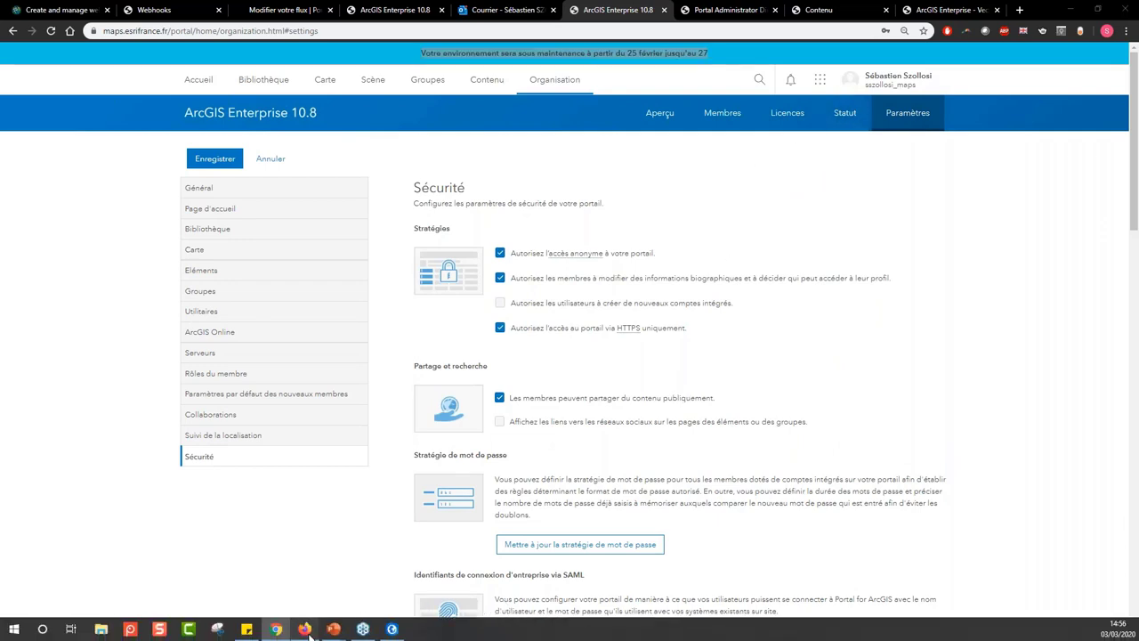
Step: Switch to Firefox, reload the portal and refuse the access warning message to test it
{"action": "left_click", "coordinate": [304, 629]}
{"action": "left_click", "coordinate": [50, 33]}
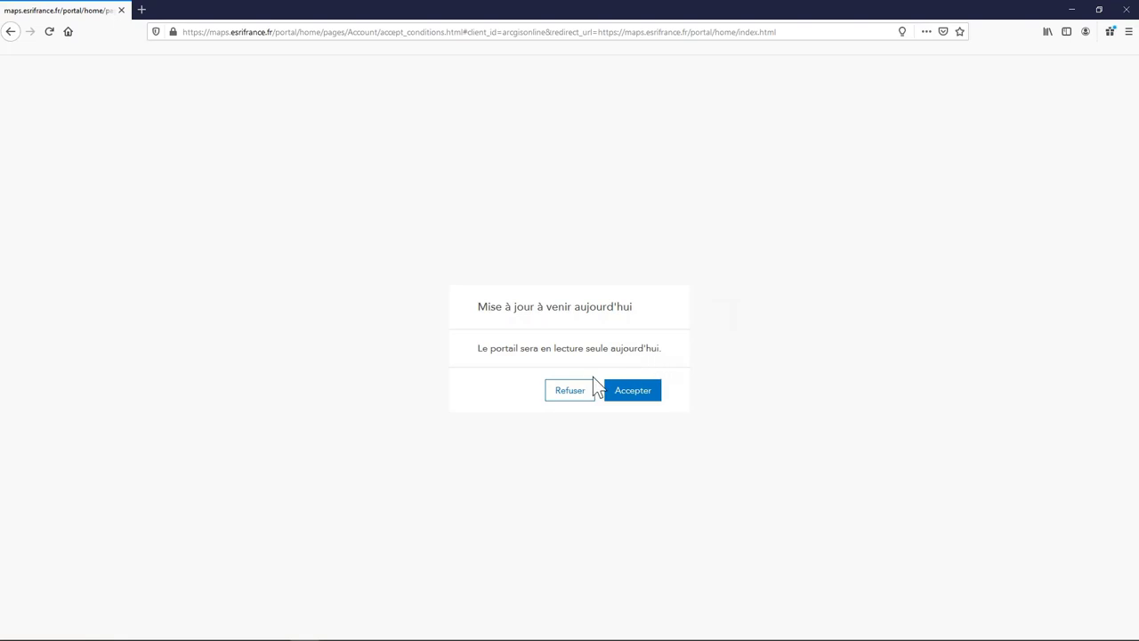
{"action": "left_click", "coordinate": [575, 396]}
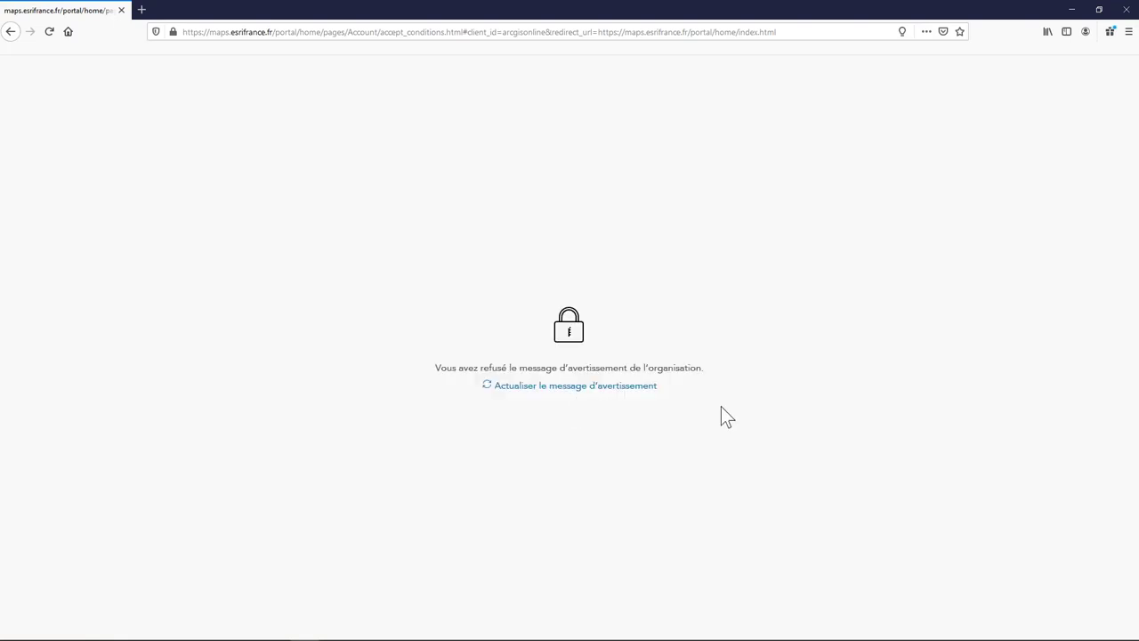
Step: Redisplay the organization's warning message, accept it, and sign in to the portal with the demo member account
{"action": "left_click", "coordinate": [569, 387]}
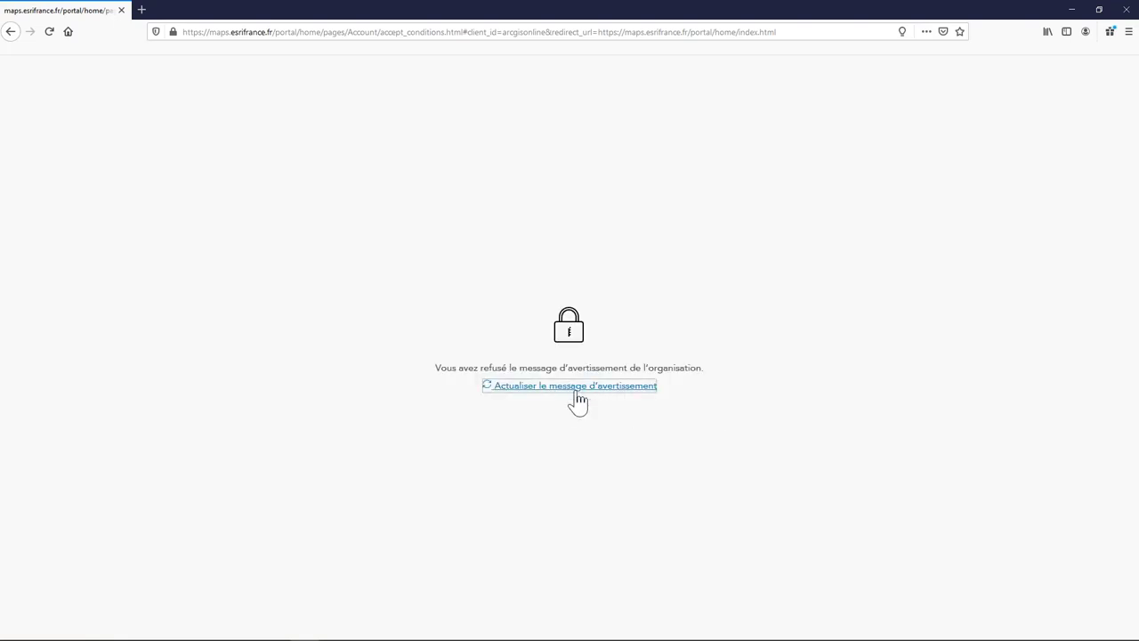
{"action": "left_click", "coordinate": [640, 394]}
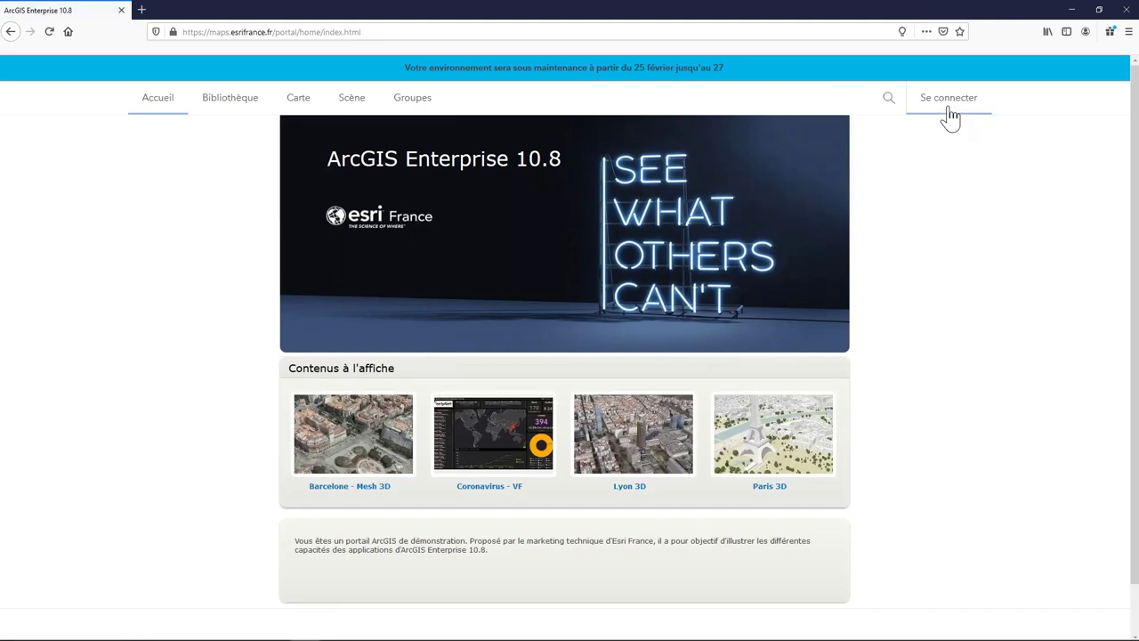
{"action": "left_click", "coordinate": [949, 100]}
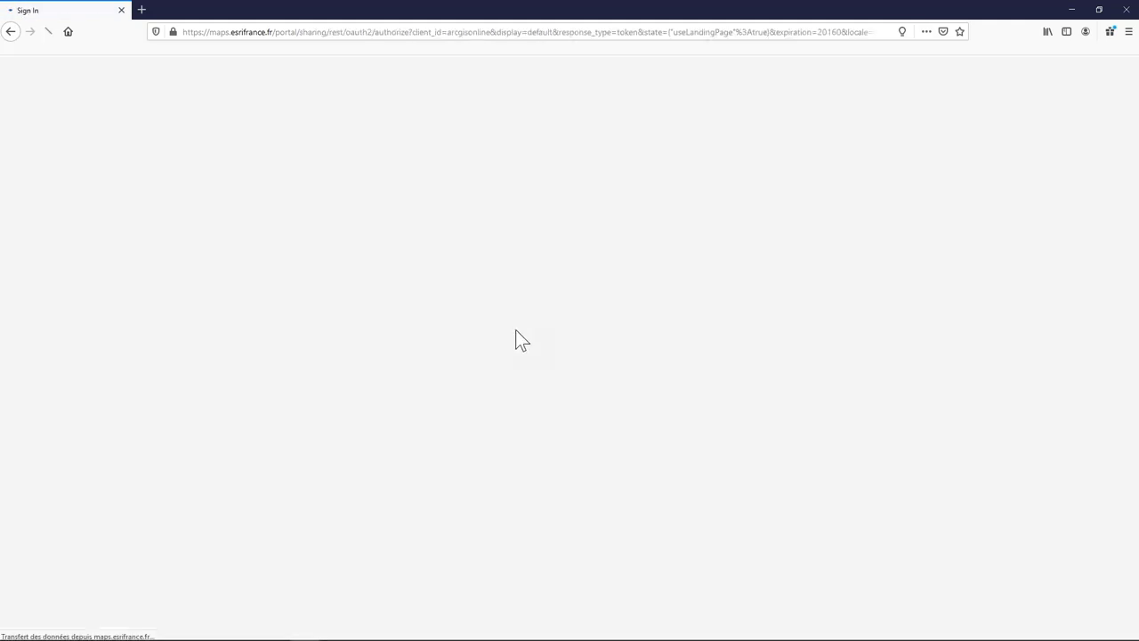
{"action": "left_click", "coordinate": [486, 421]}
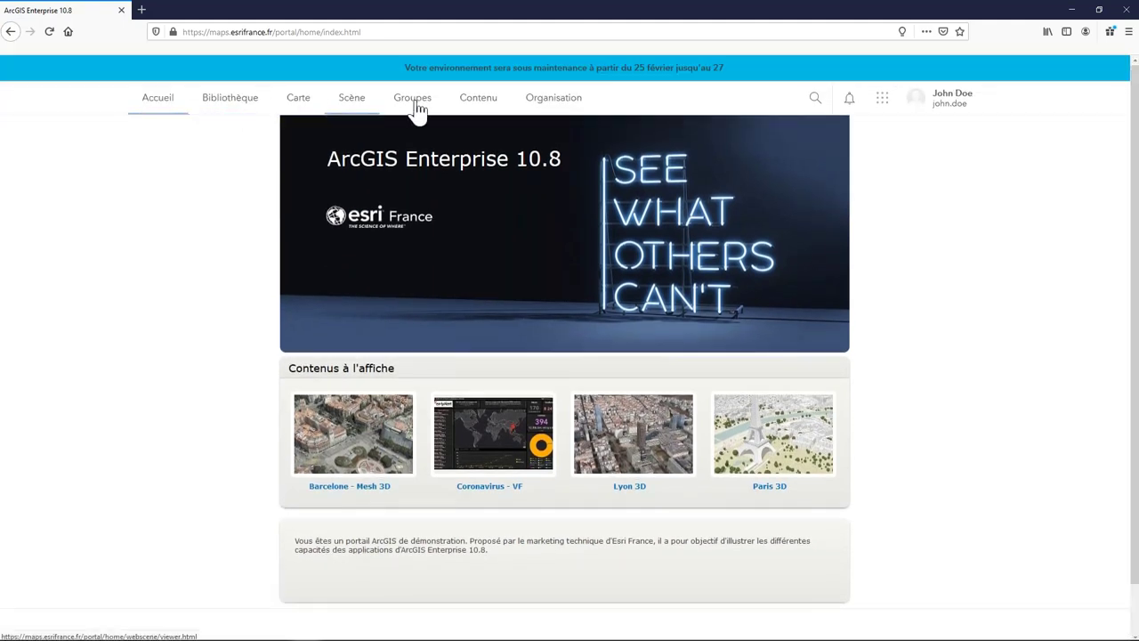
Step: Open the group "Gestion des espaces verts administration" and check its member list as an ordinary member
{"action": "left_click", "coordinate": [427, 104]}
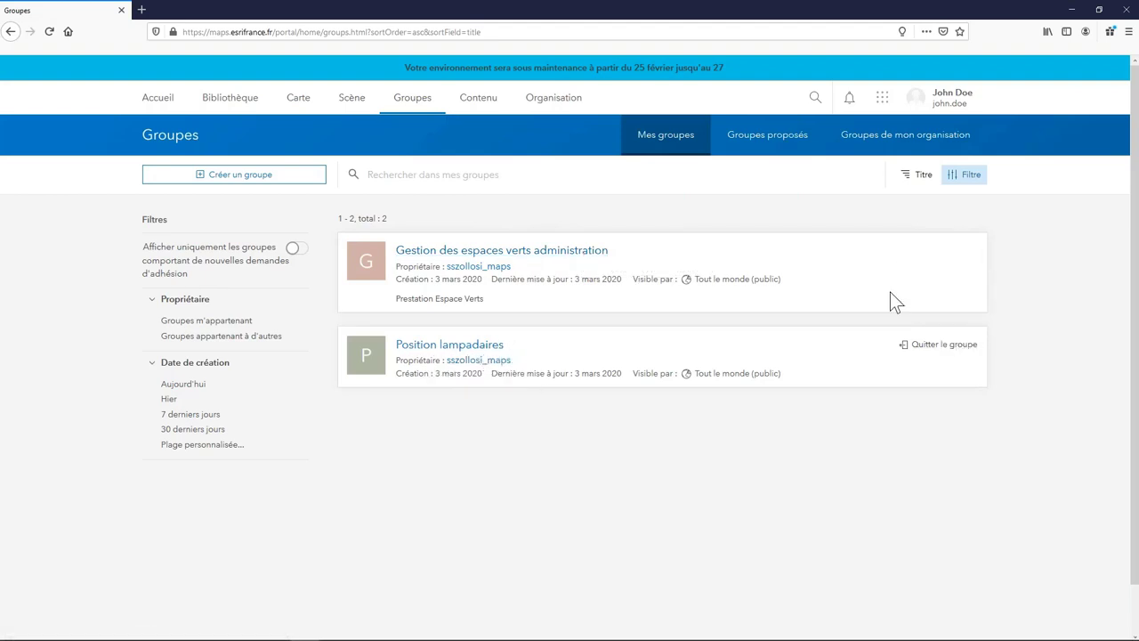
{"action": "left_click", "coordinate": [559, 252]}
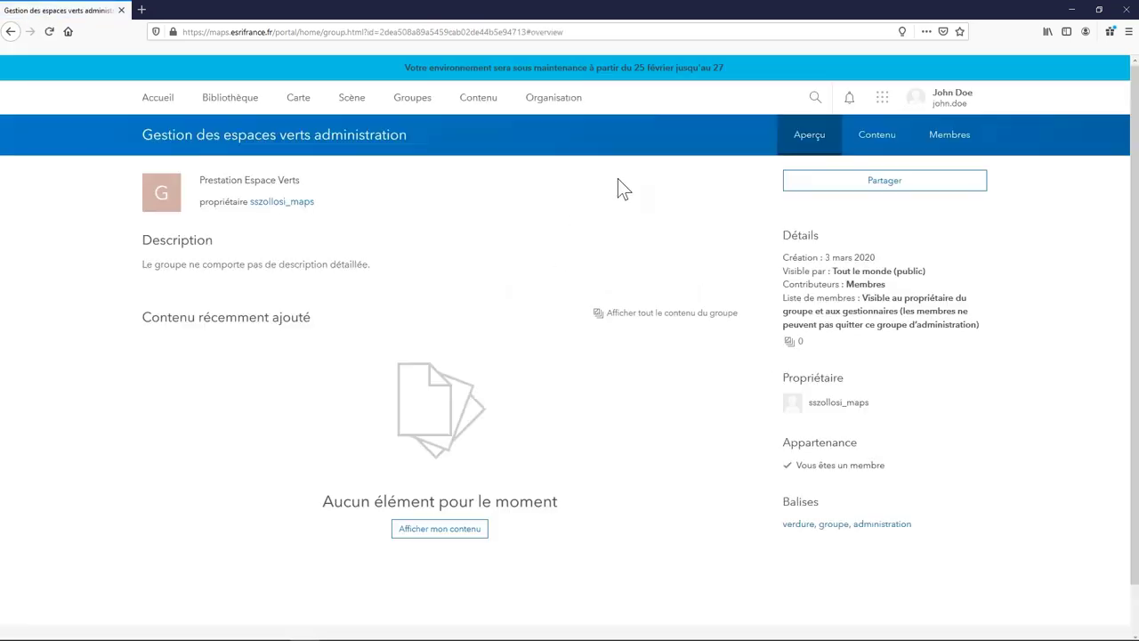
{"action": "left_click", "coordinate": [943, 138]}
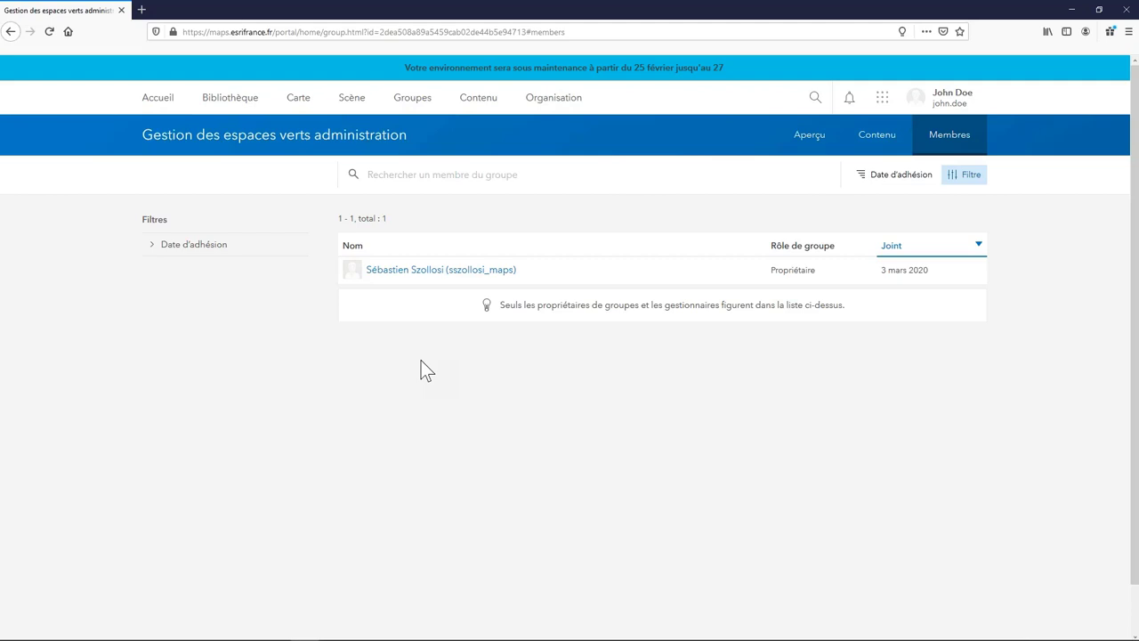
Step: Switch to Chrome and open the site Mode resource in the Portal Administrator Directory
{"action": "mouse_move", "coordinate": [382, 633]}
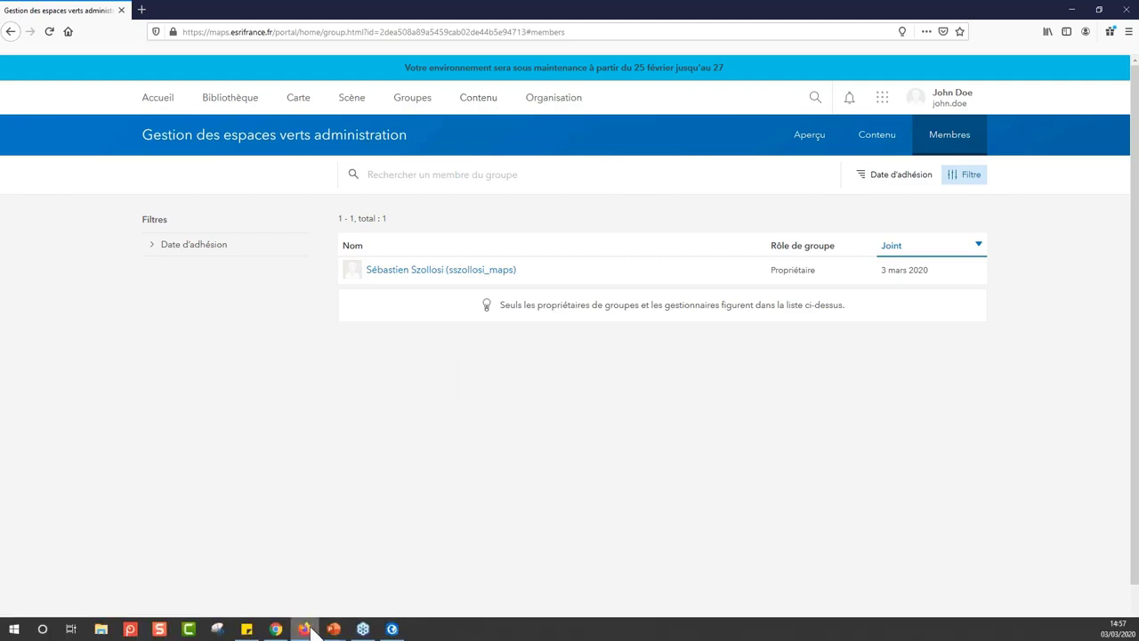
{"action": "left_click", "coordinate": [277, 629]}
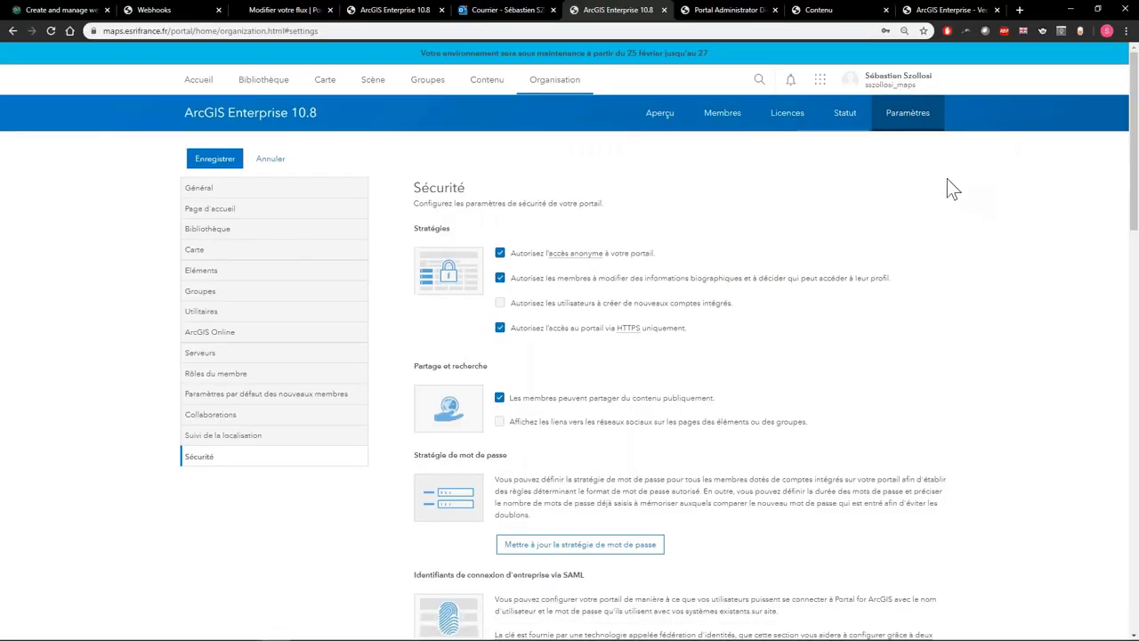
{"action": "left_click", "coordinate": [740, 10]}
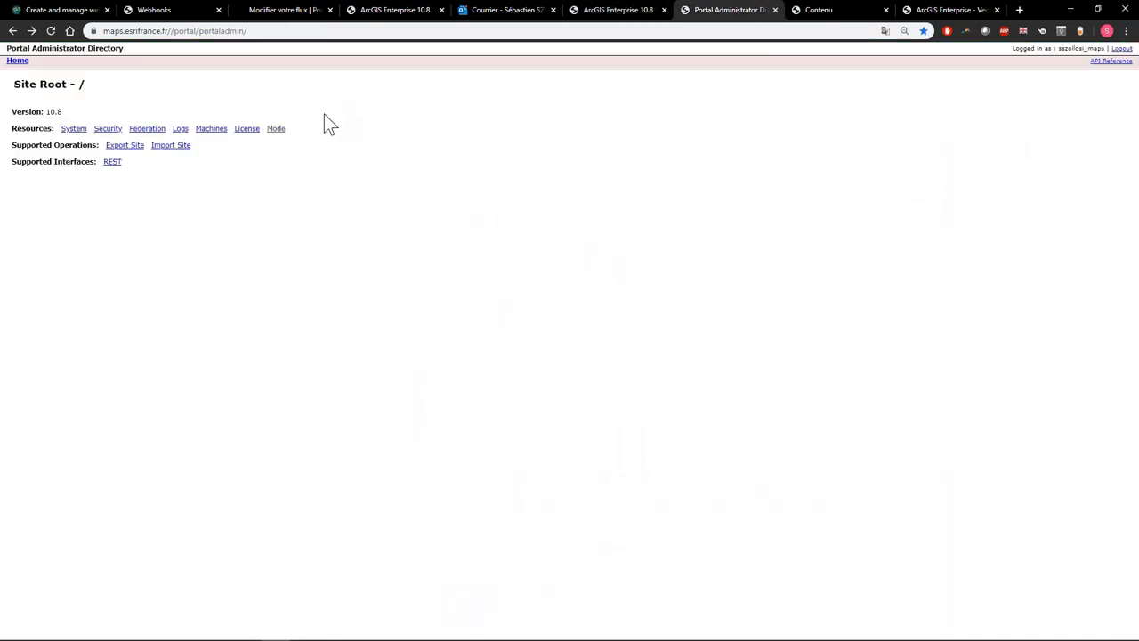
{"action": "left_click", "coordinate": [276, 129]}
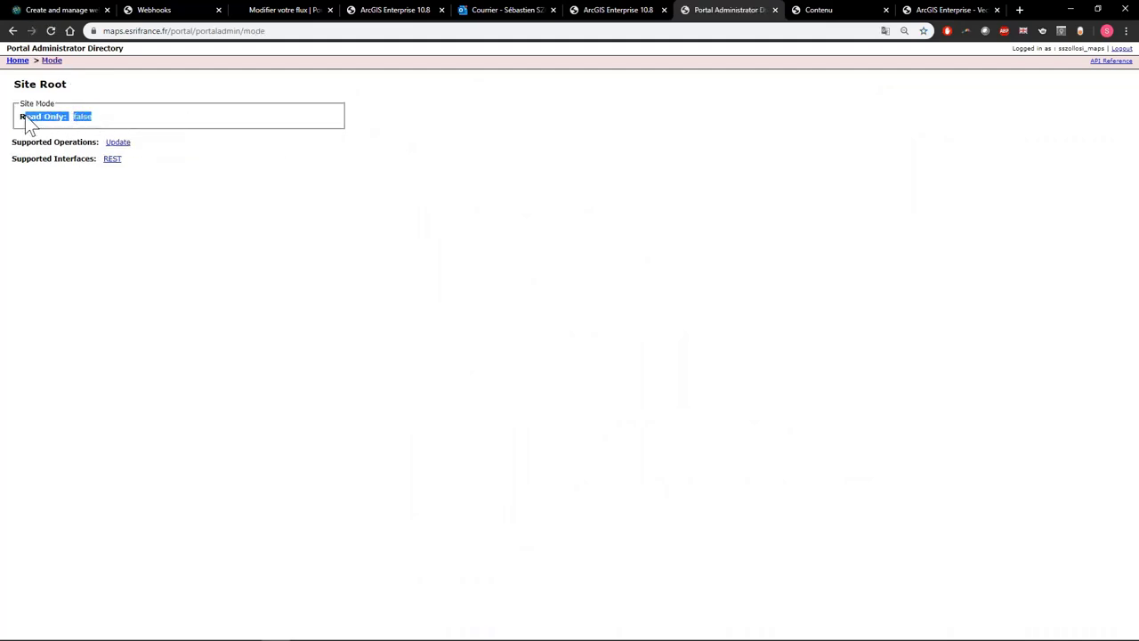
Step: Update the site mode with Read Only set to true and the description "Le portail est en lecture seule. Les usages sont limités."
{"action": "left_click", "coordinate": [118, 142]}
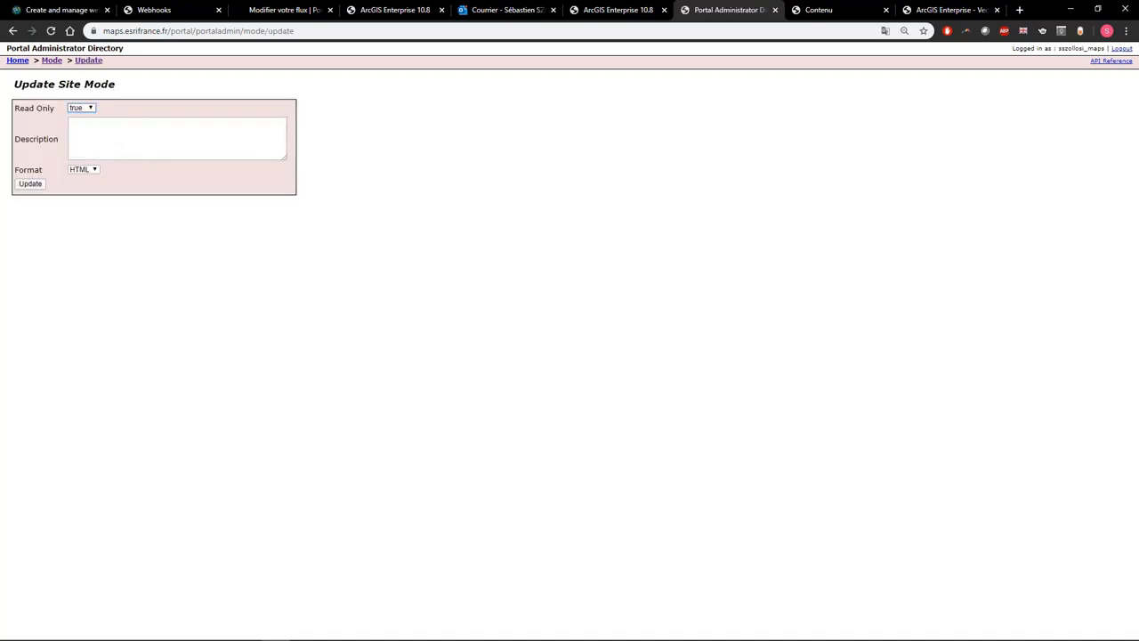
{"action": "left_click", "coordinate": [101, 133]}
{"action": "type", "text": "Le por"}
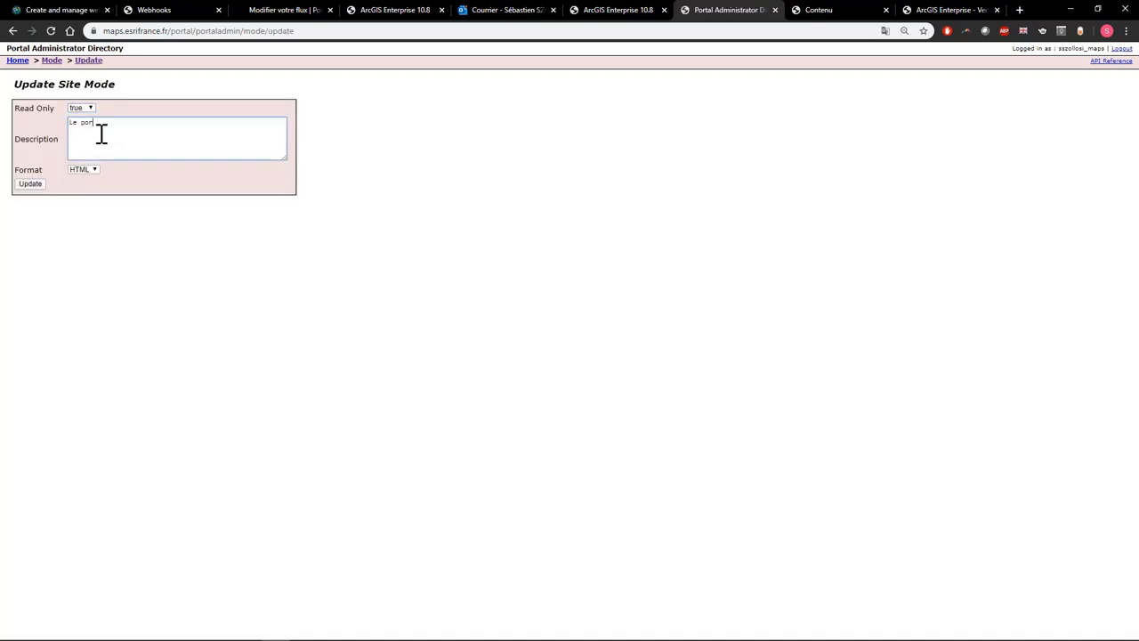
{"action": "type", "text": "tail est en lecture seule. Les usages so"}
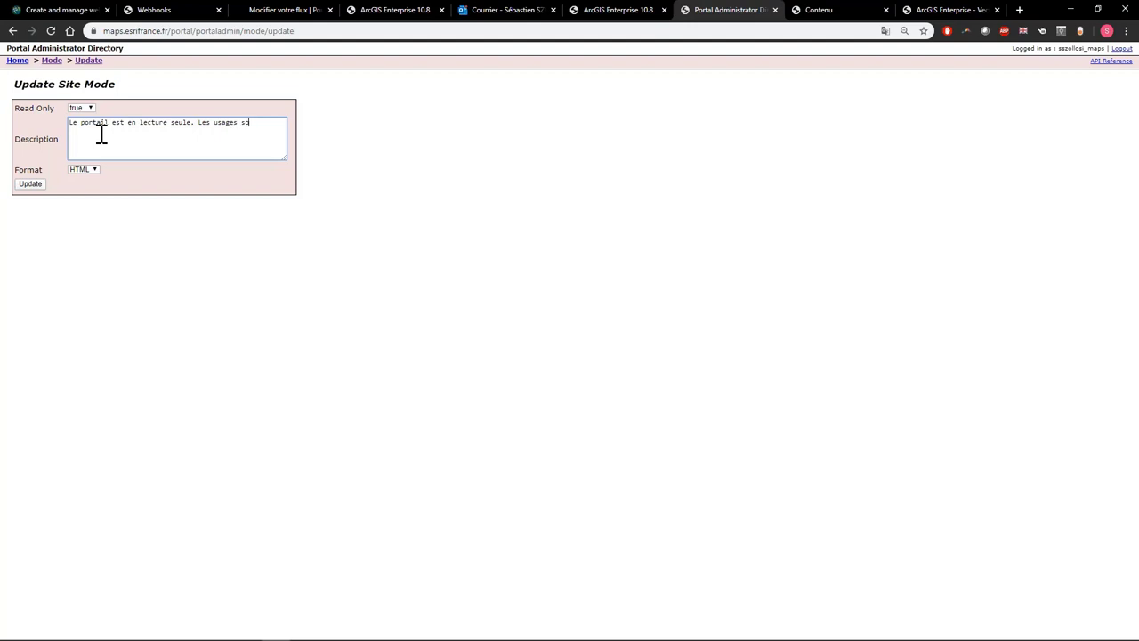
{"action": "type", "text": "nt limités."}
{"action": "left_click", "coordinate": [24, 187]}
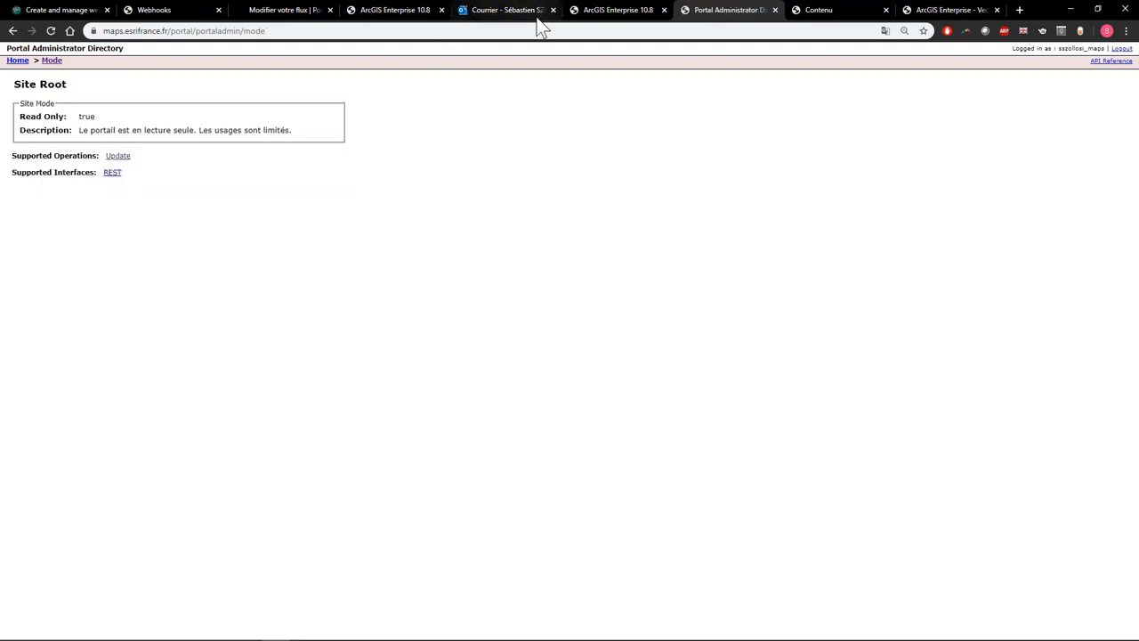
{"action": "left_click_drag", "start_coordinate": [98, 117], "coordinate": [15, 116]}
Step: Switch to Firefox and open the "Pelouses sèches Centre Val de Loire" web map's item page from the member's content
{"action": "mouse_move", "coordinate": [391, 634]}
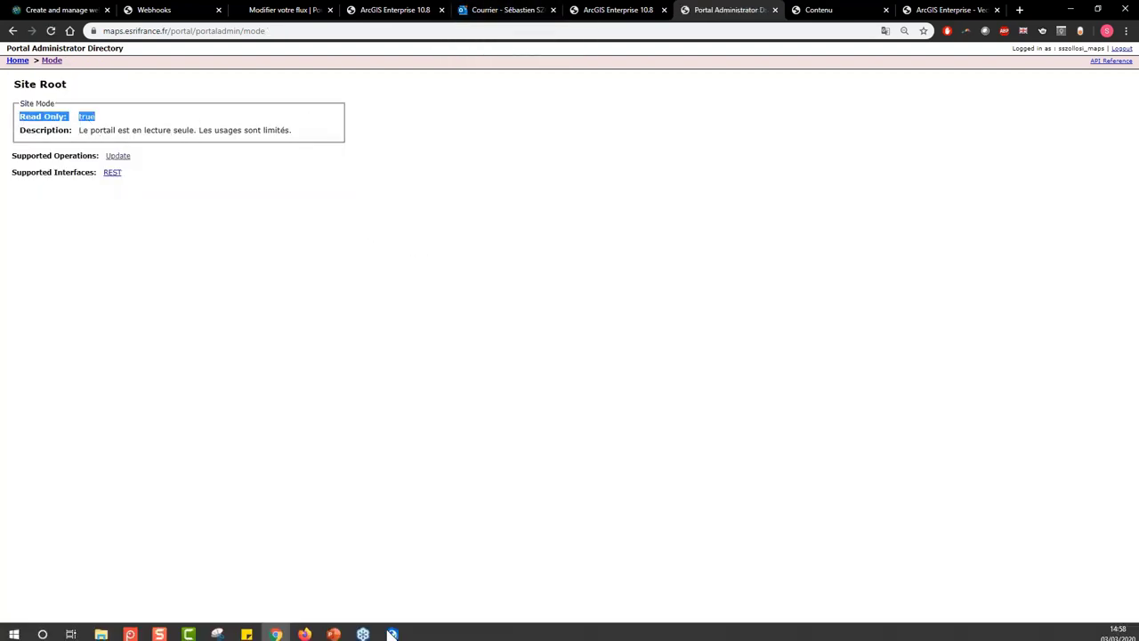
{"action": "left_click", "coordinate": [307, 630]}
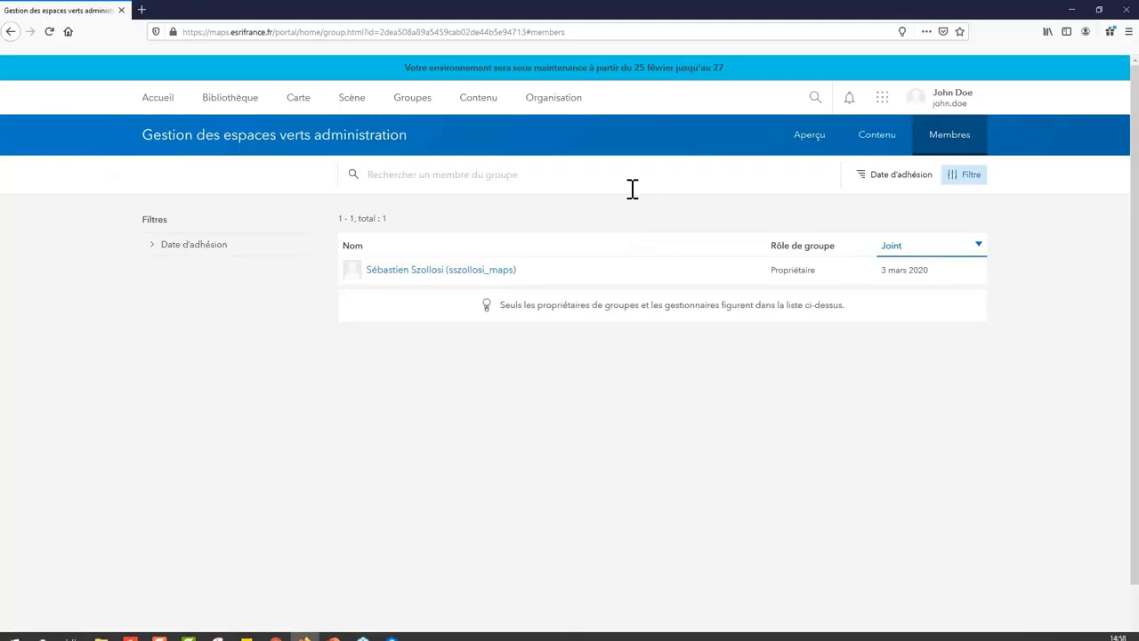
{"action": "left_click", "coordinate": [480, 99]}
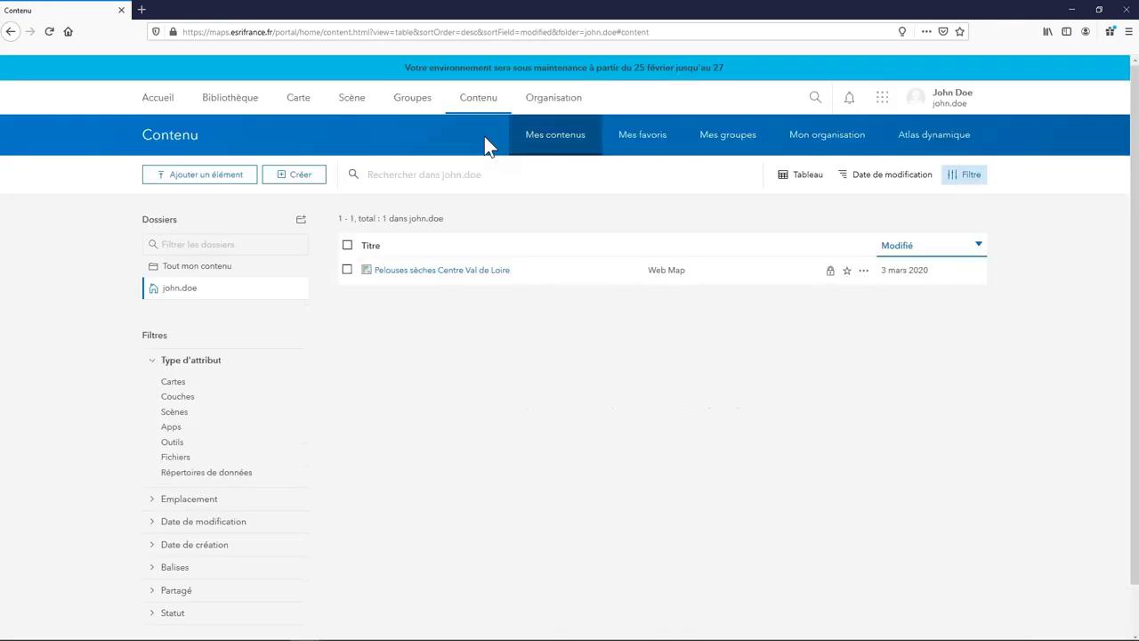
{"action": "left_click", "coordinate": [485, 275]}
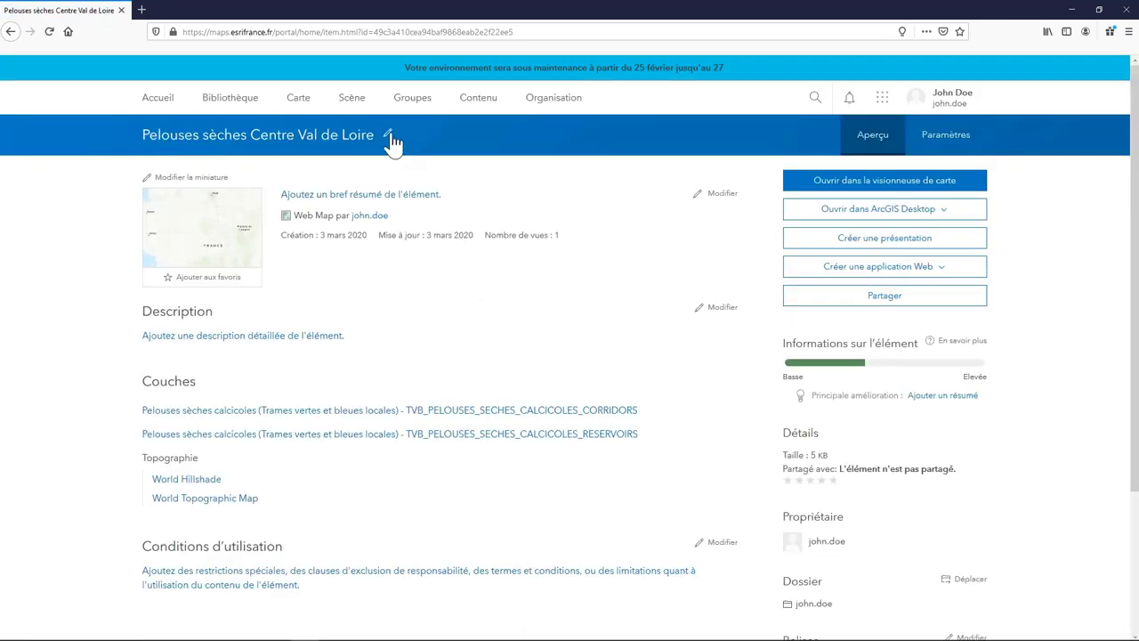
{"action": "left_click", "coordinate": [390, 134]}
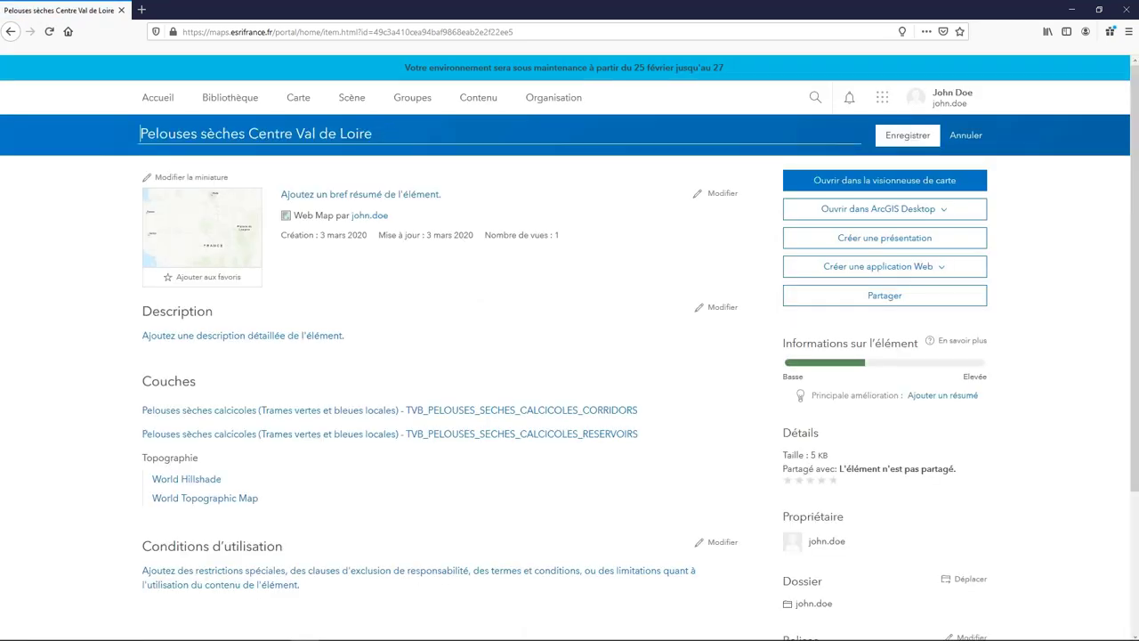
{"action": "left_click", "coordinate": [725, 194]}
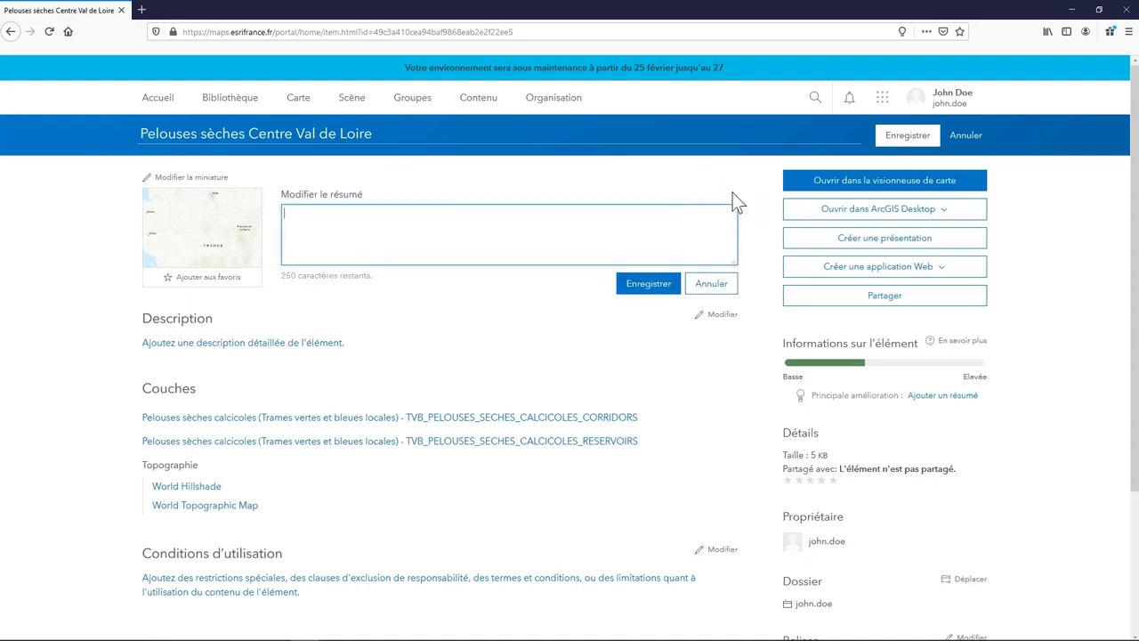
{"action": "left_click", "coordinate": [49, 31]}
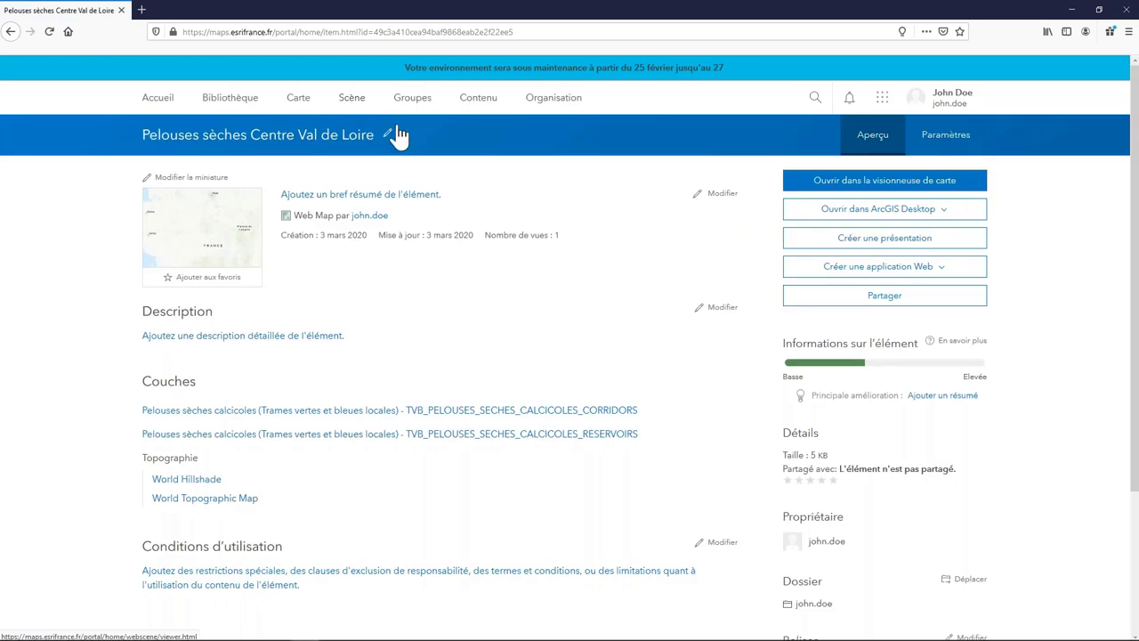
Step: Try to save the web map's title as "Pelouses sèches calcioles Centre Val de Loire" while read-only mode is on
{"action": "left_click", "coordinate": [388, 135]}
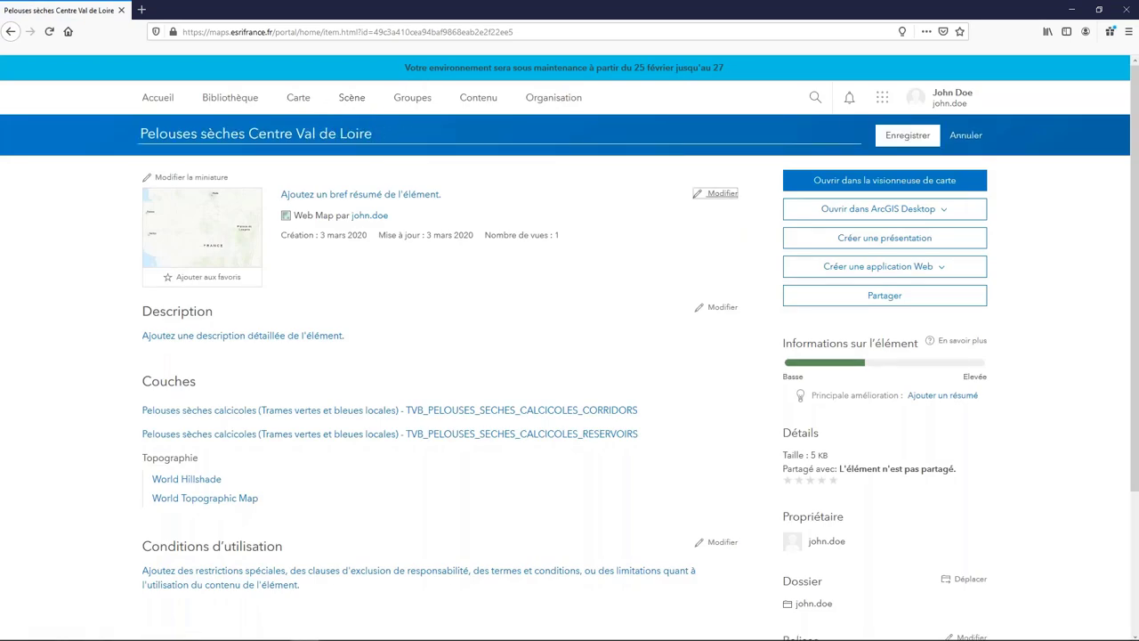
{"action": "left_click", "coordinate": [716, 193]}
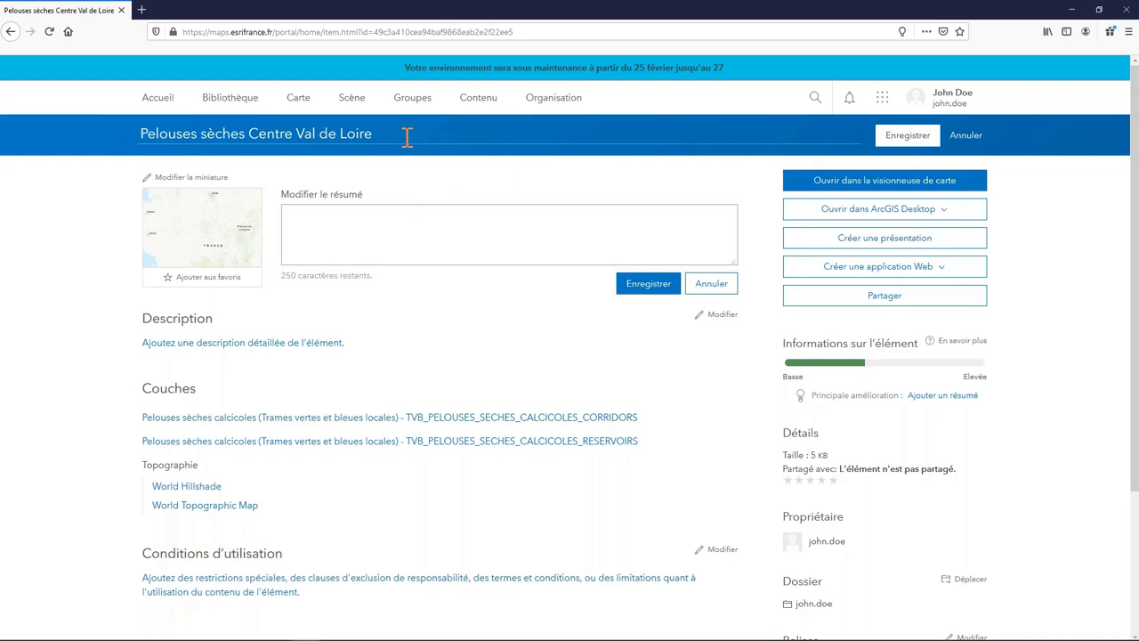
{"action": "left_click", "coordinate": [603, 137]}
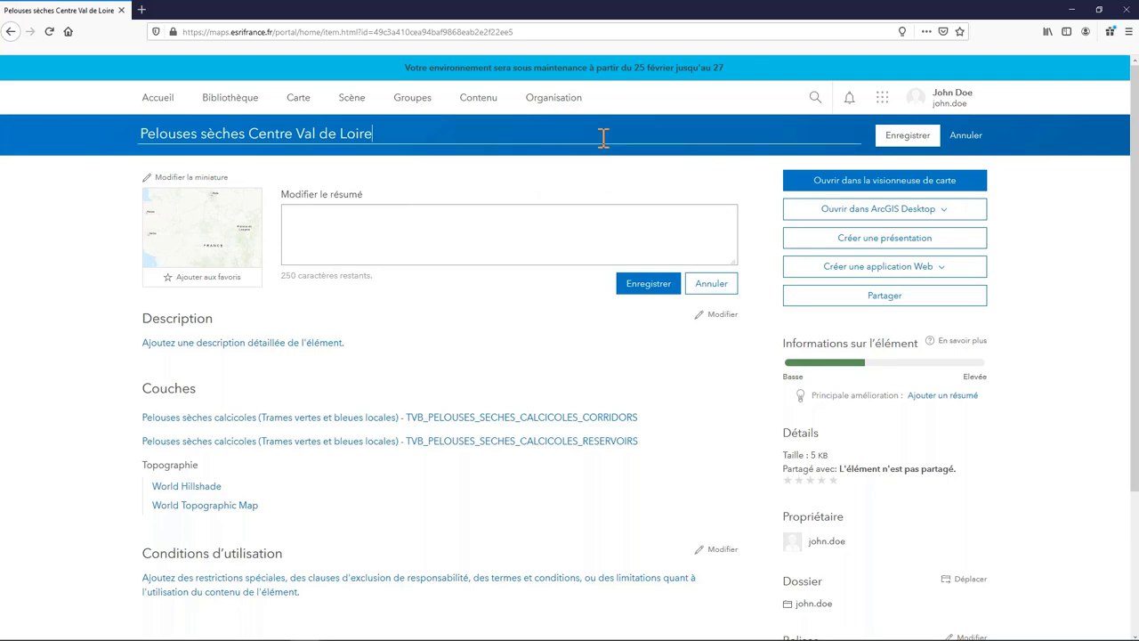
{"action": "left_click", "coordinate": [245, 134]}
{"action": "type", "text": "calcicoles"}
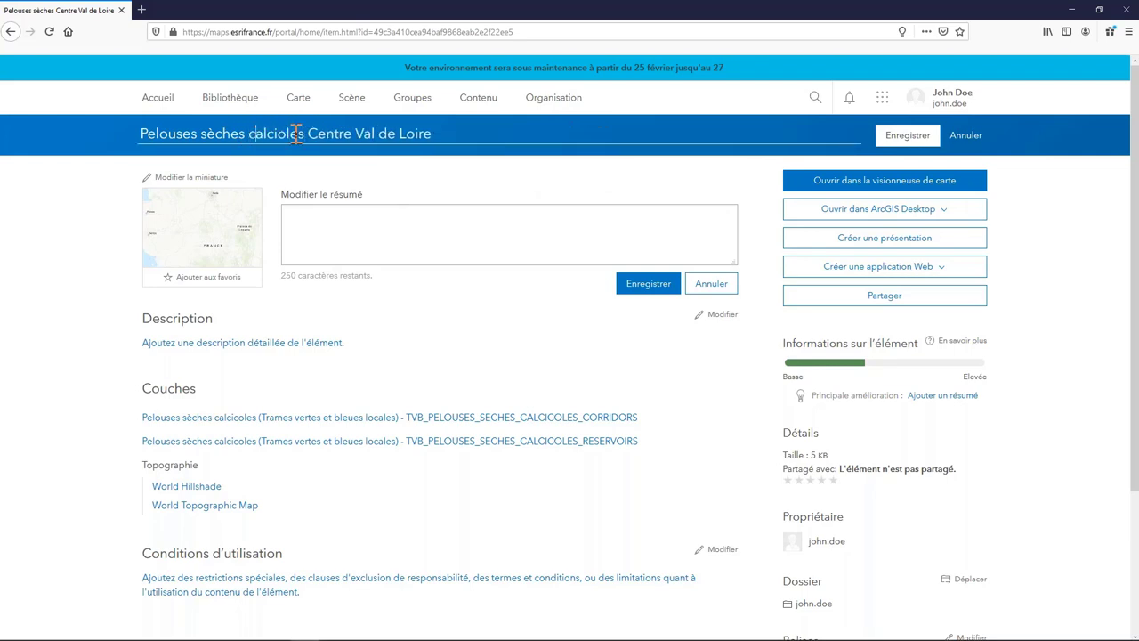
{"action": "left_click", "coordinate": [922, 139]}
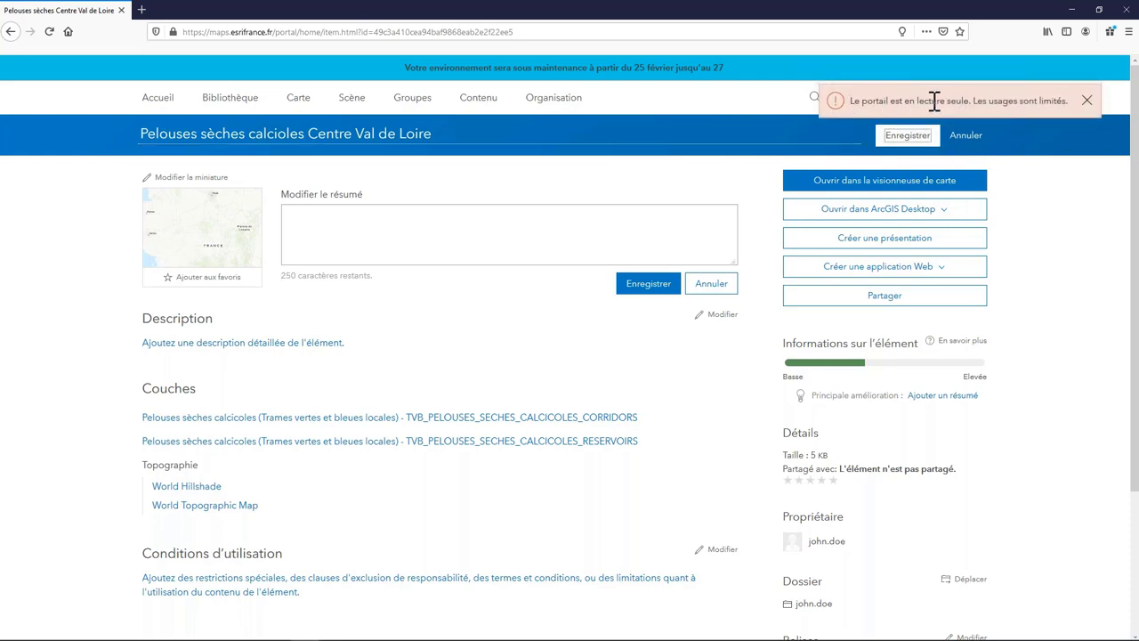
{"action": "left_click_drag", "start_coordinate": [1067, 101], "coordinate": [848, 101]}
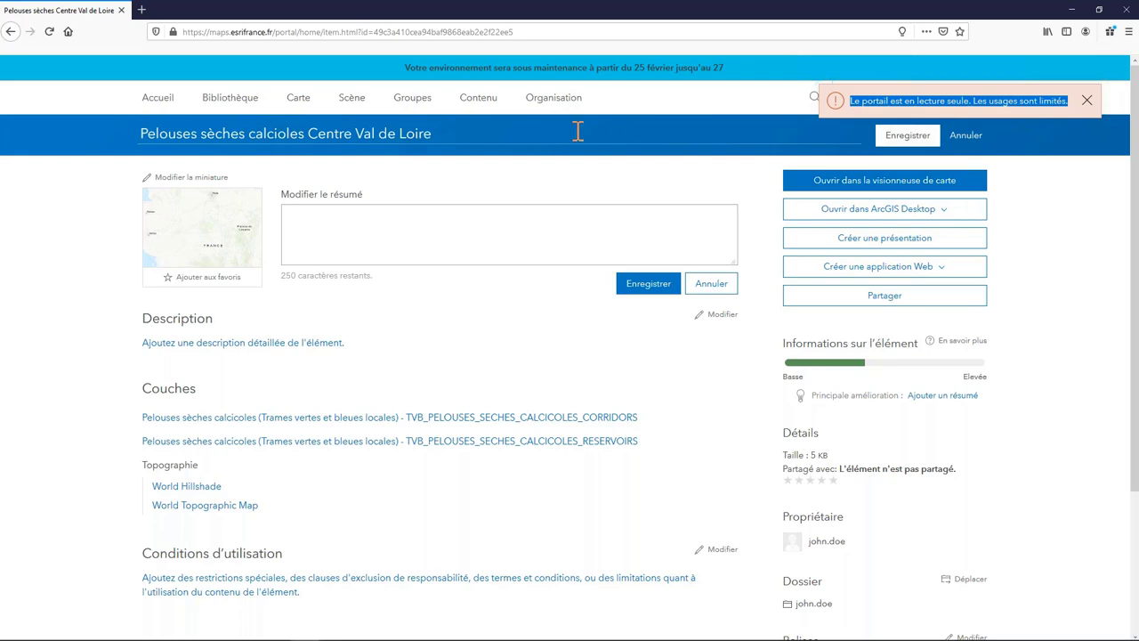
{"action": "left_click", "coordinate": [549, 138]}
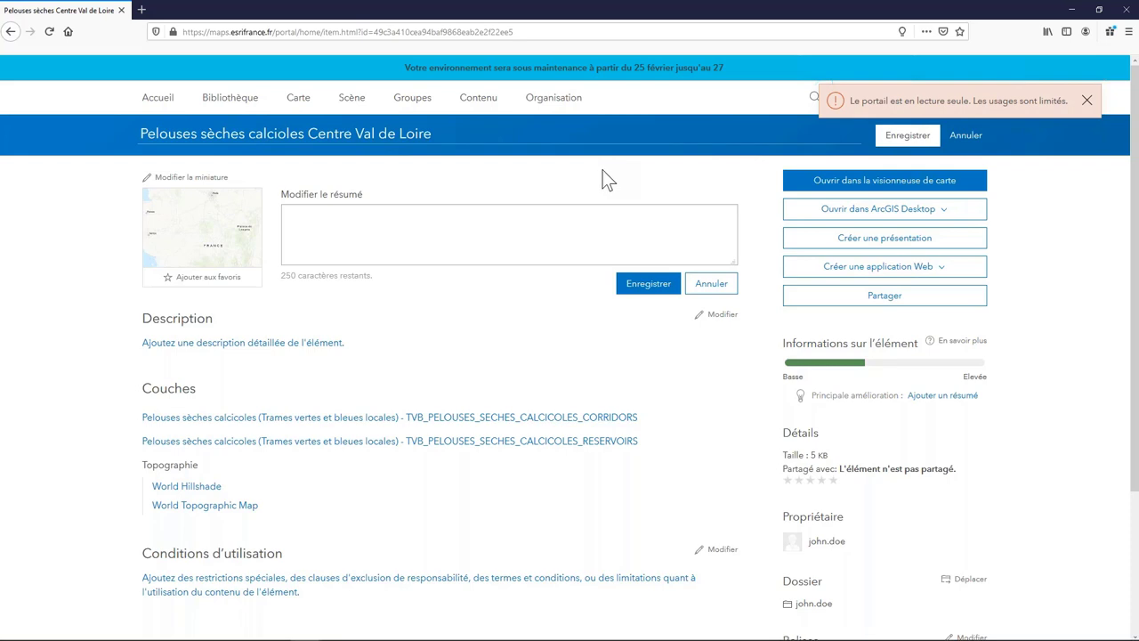
Step: Switch to Chrome and update the portal's site mode with Read Only set to false
{"action": "mouse_move", "coordinate": [365, 634]}
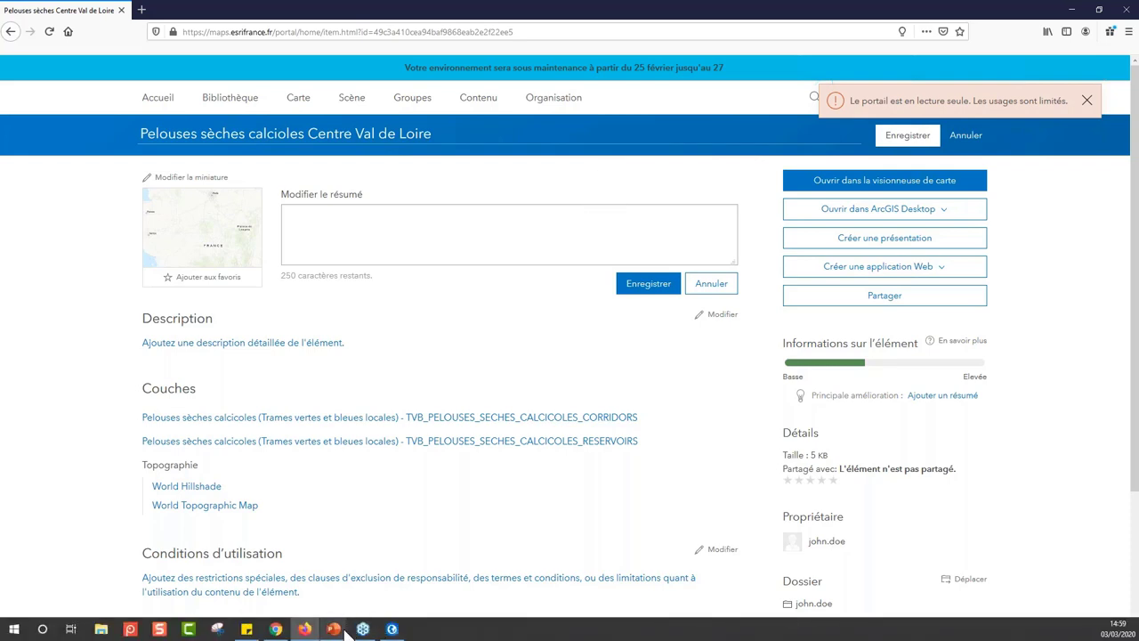
{"action": "left_click", "coordinate": [293, 631]}
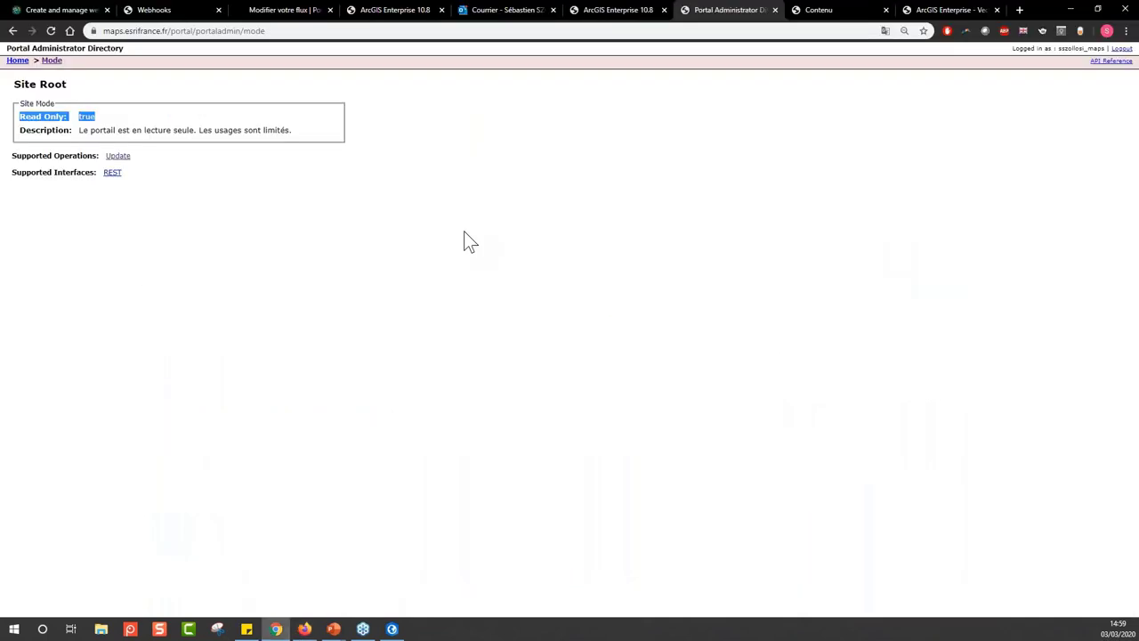
{"action": "left_click", "coordinate": [117, 158]}
{"action": "left_click", "coordinate": [85, 108]}
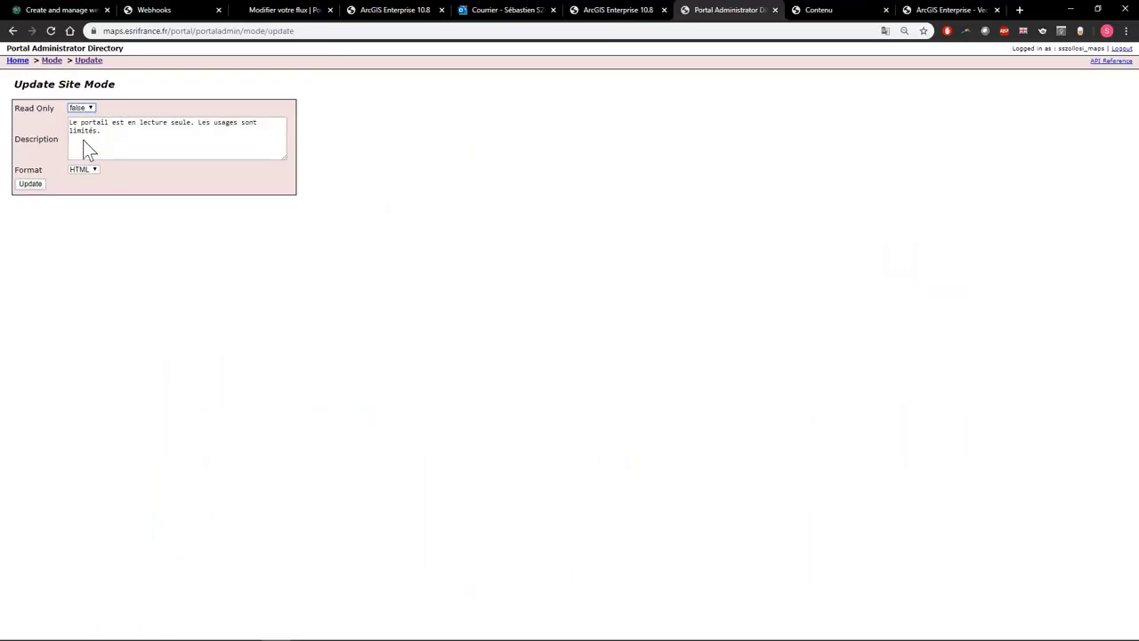
{"action": "left_click", "coordinate": [40, 182]}
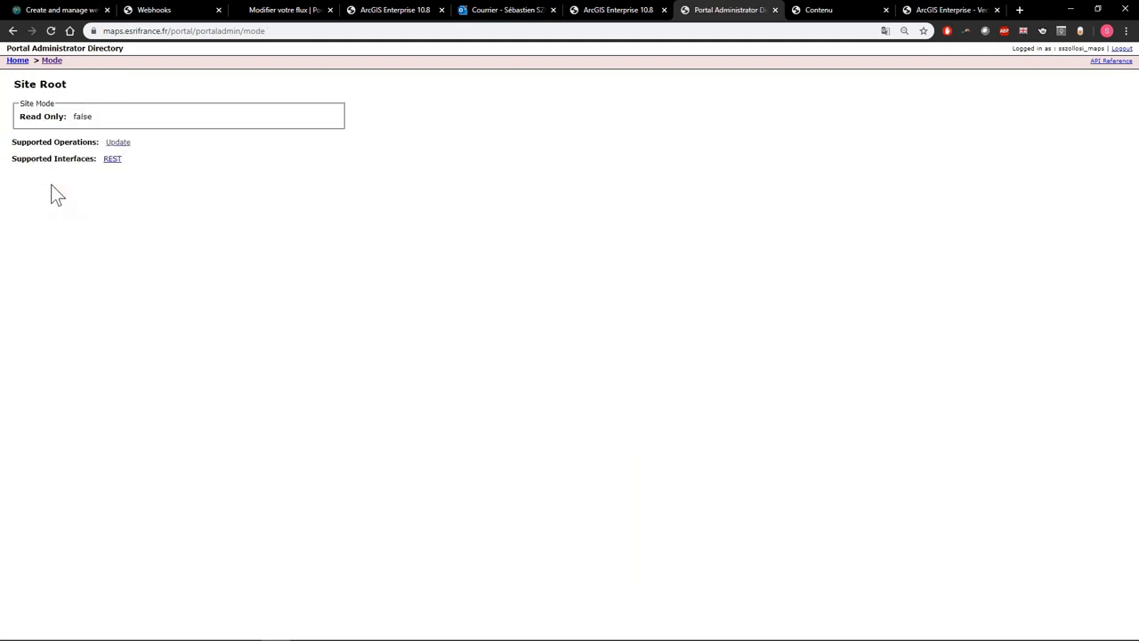
Step: Switch to Firefox, reload the web map's item page and rename it "Pelouses sèches calcioles Centre Val de Loire"
{"action": "mouse_move", "coordinate": [376, 632]}
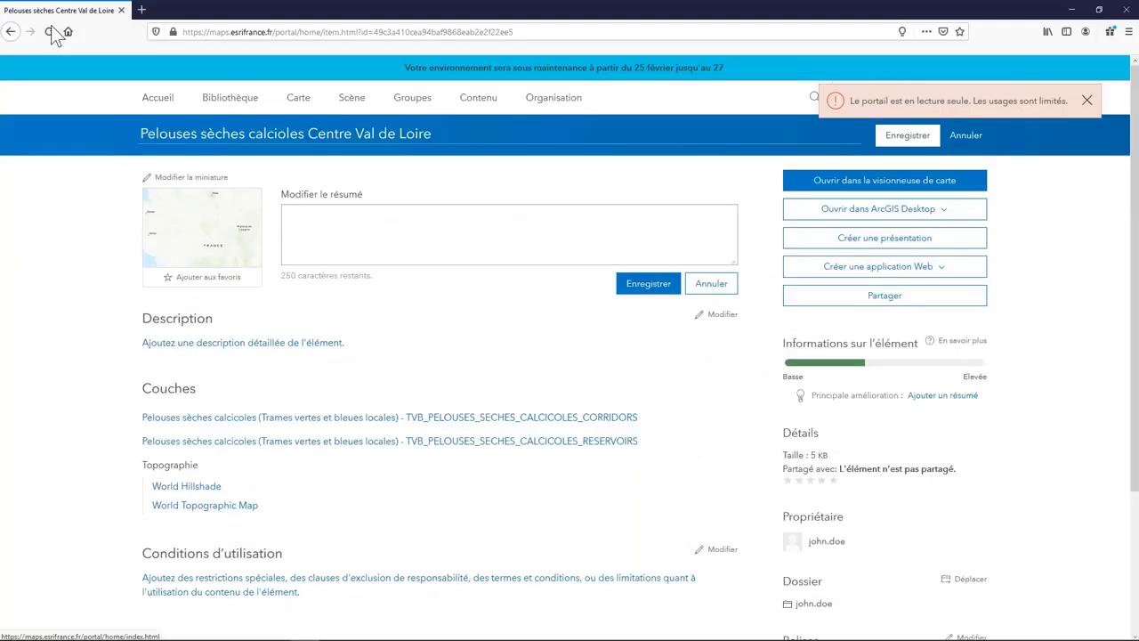
{"action": "left_click", "coordinate": [49, 32]}
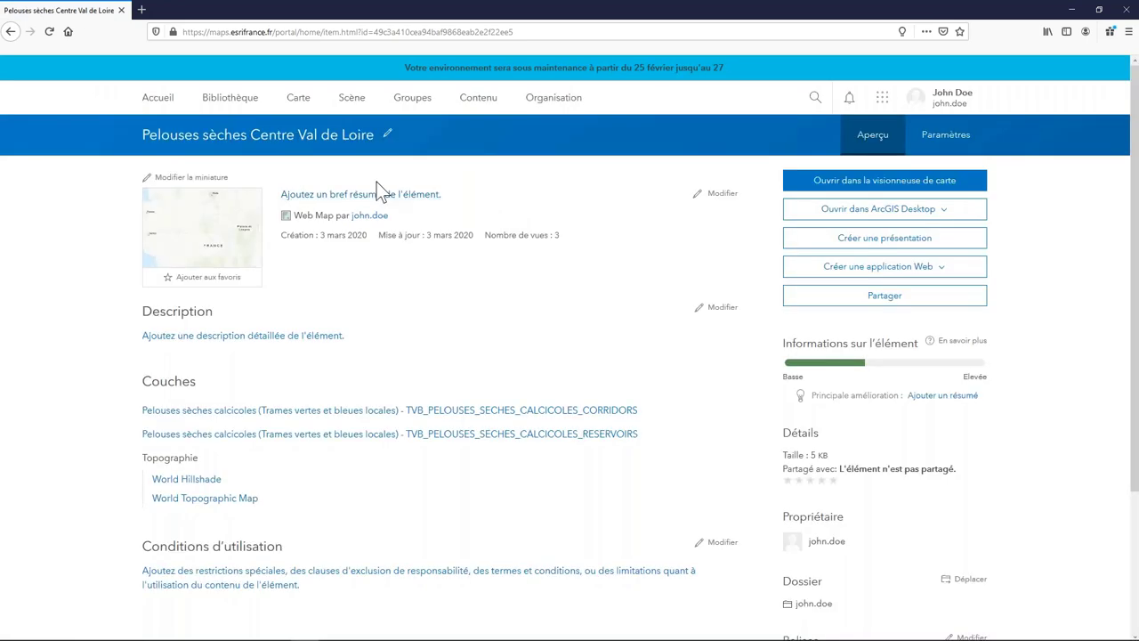
{"action": "left_click", "coordinate": [388, 134]}
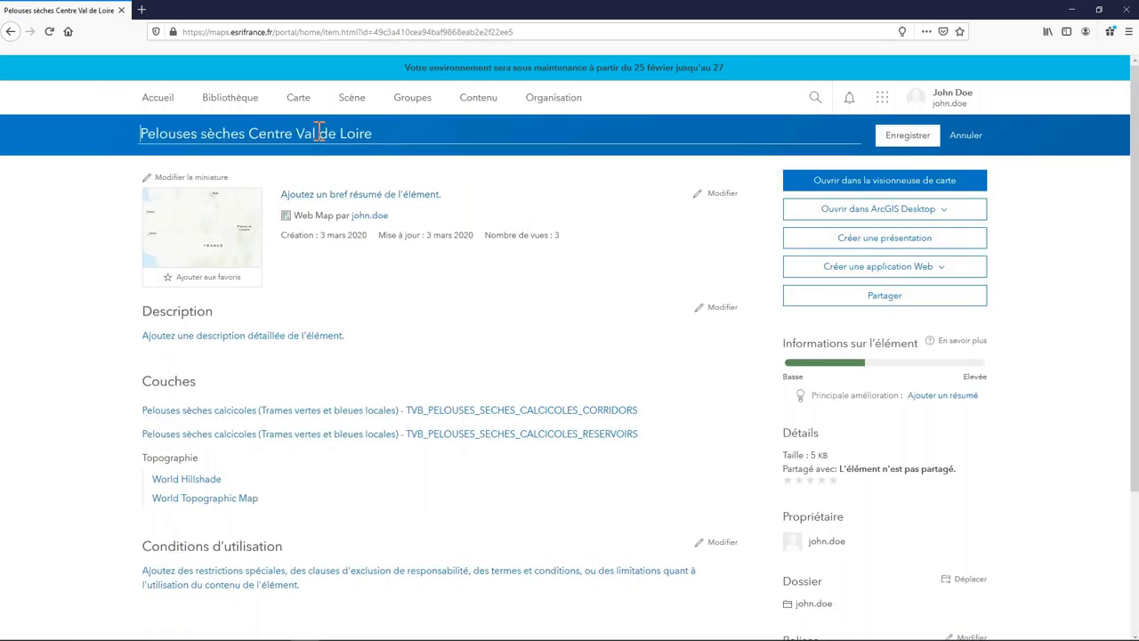
{"action": "left_click", "coordinate": [252, 129]}
{"action": "type", "text": "calcicoles"}
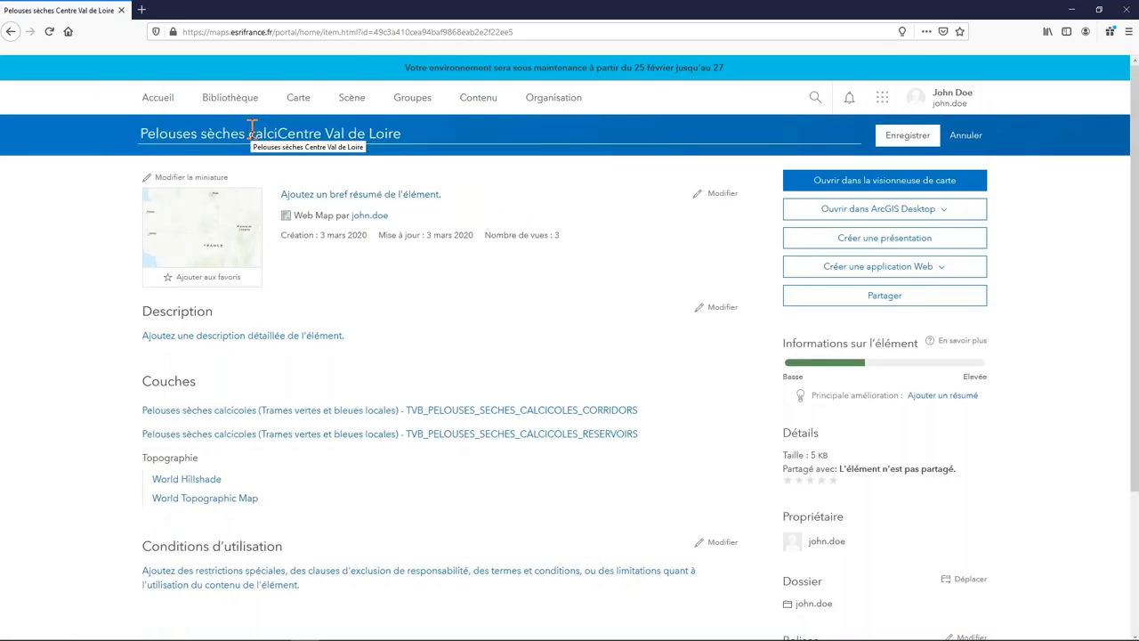
{"action": "left_click", "coordinate": [912, 140]}
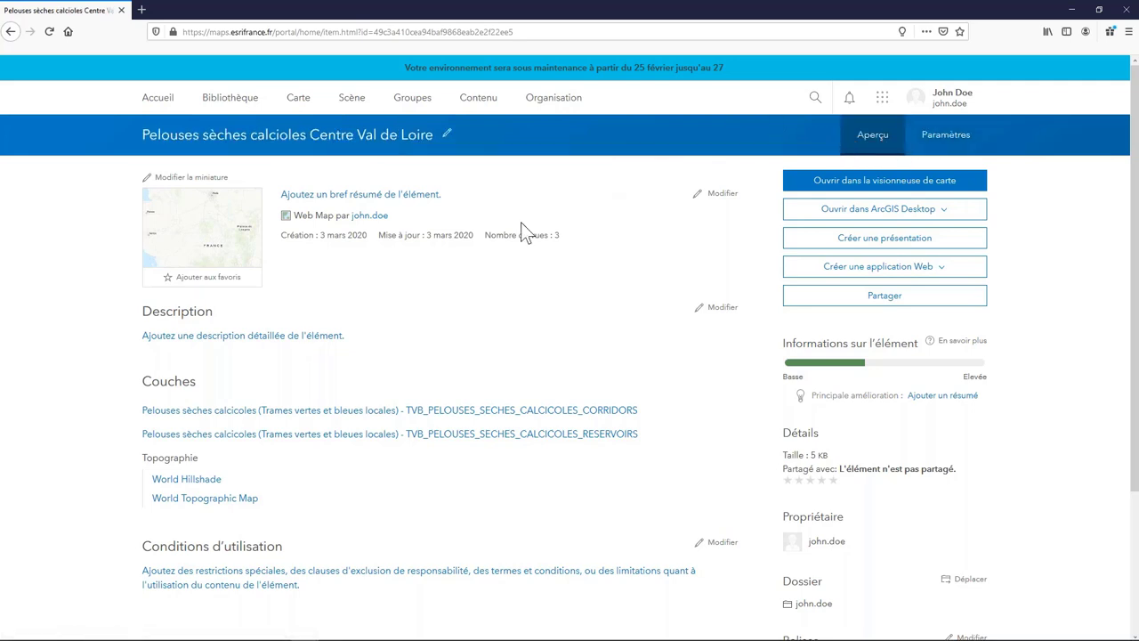